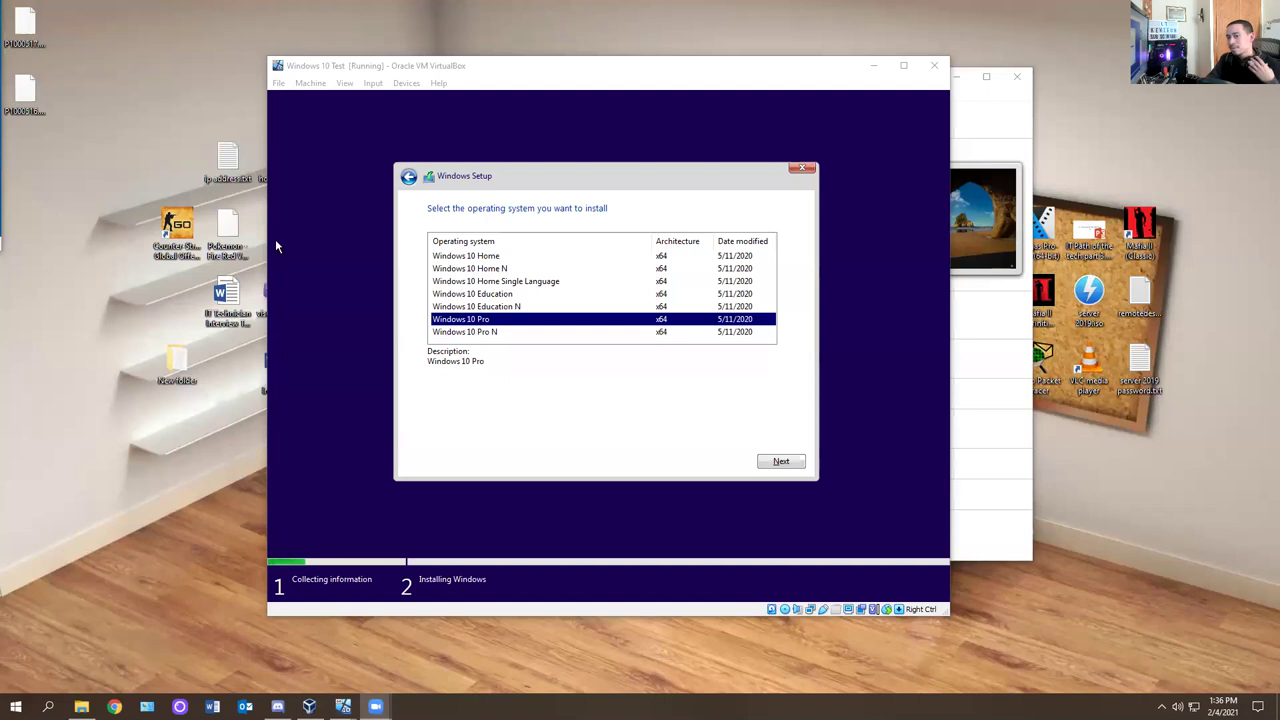
Choose Windows 10 Pro as the edition to install and accept the license terms.
{"action": "left_click", "coordinate": [789, 463]}
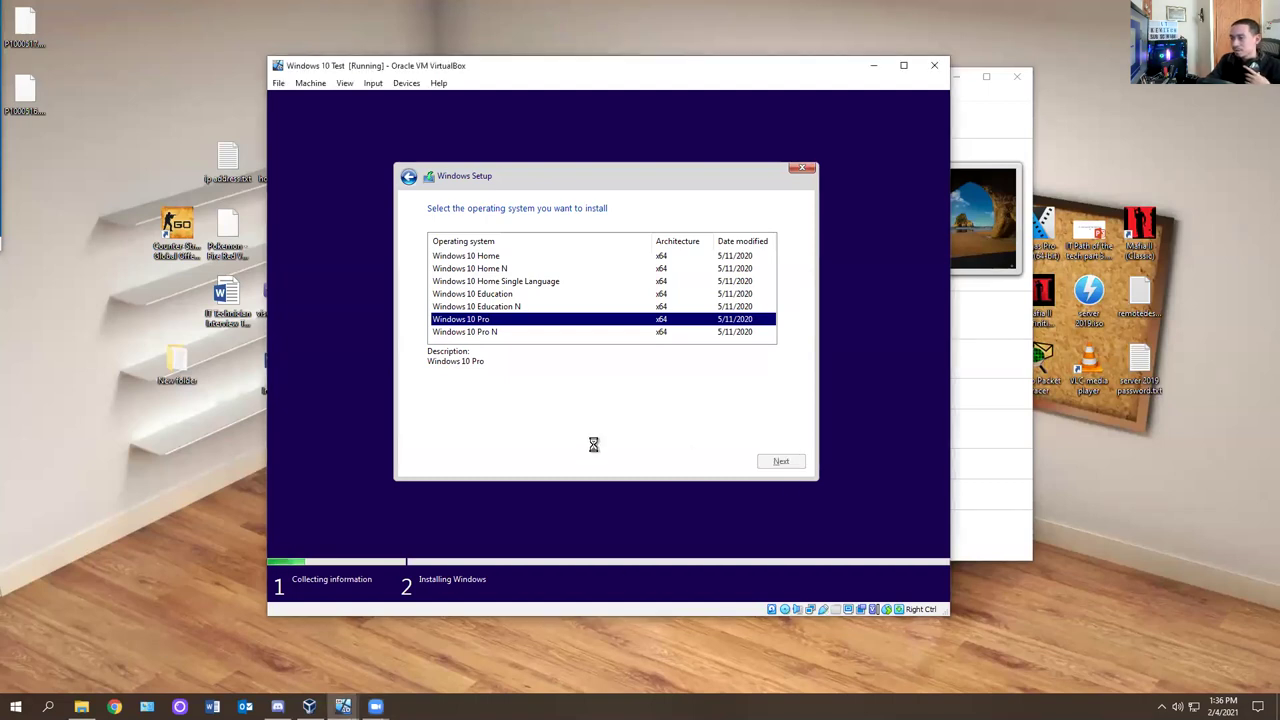
{"action": "left_click", "coordinate": [517, 432]}
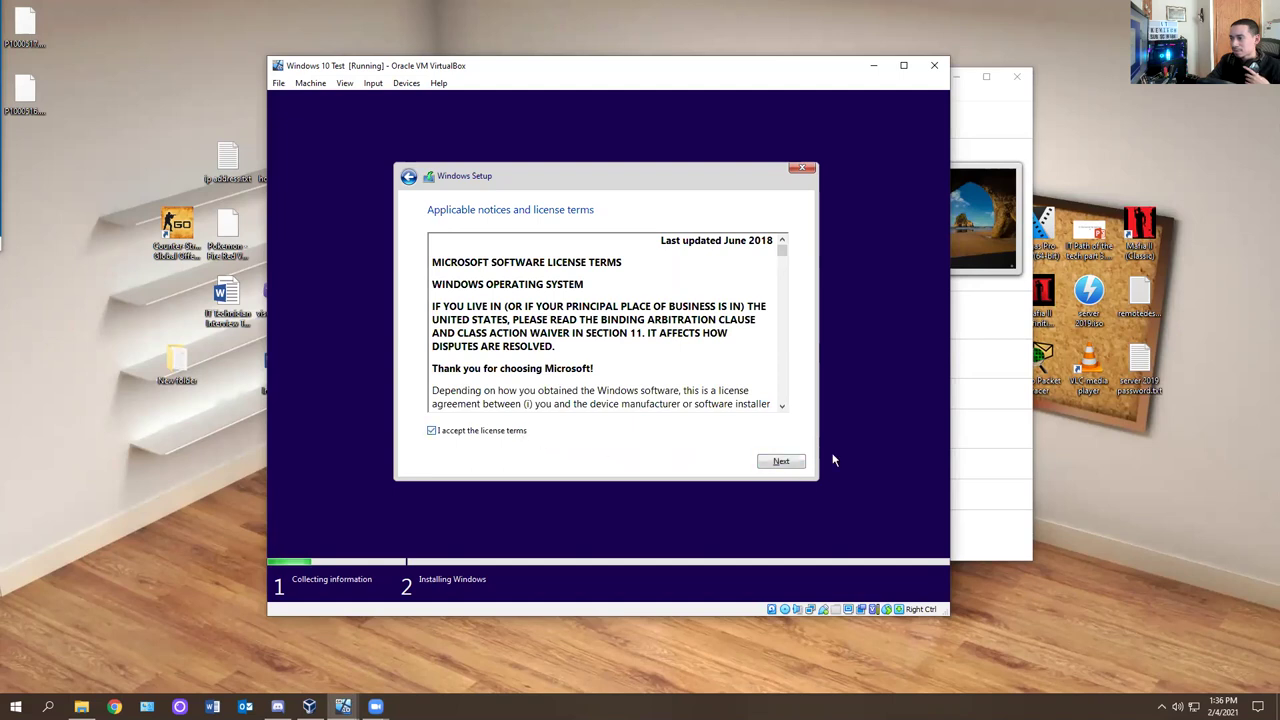
{"action": "left_click", "coordinate": [785, 462]}
Start a custom Windows-only installation on the unallocated space of Drive 0.
{"action": "left_click", "coordinate": [600, 322]}
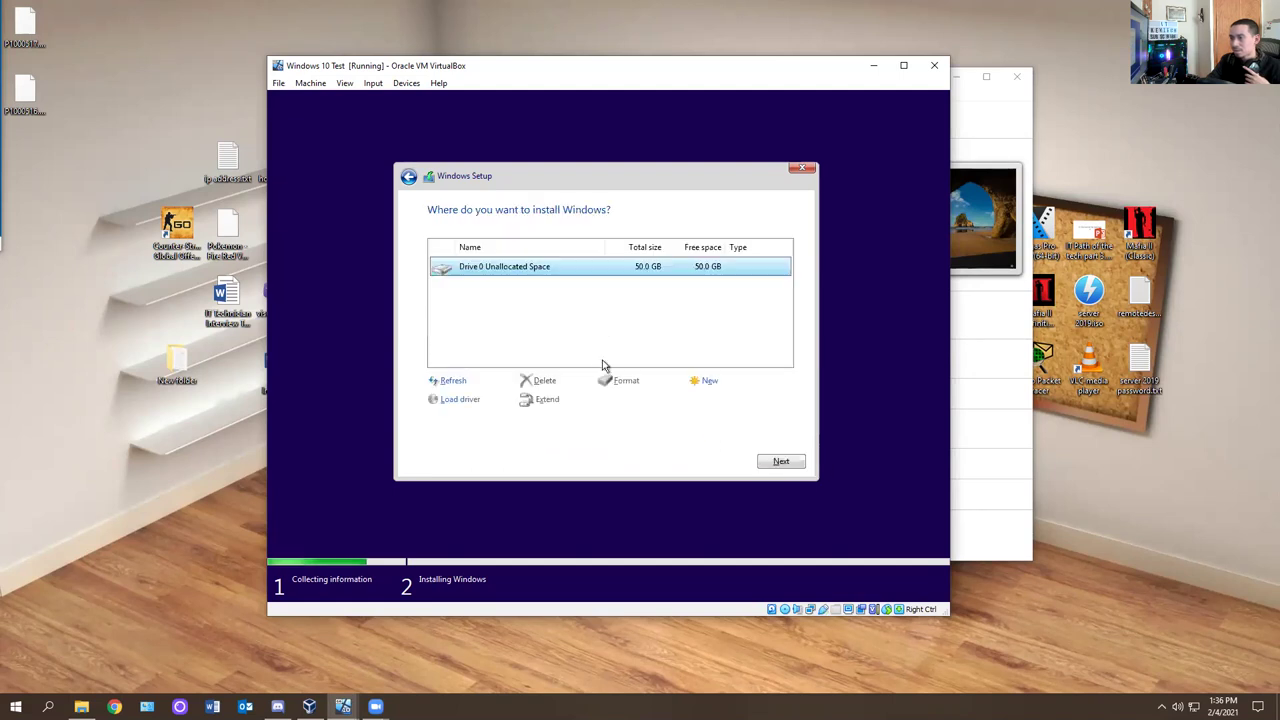
{"action": "left_click", "coordinate": [409, 178]}
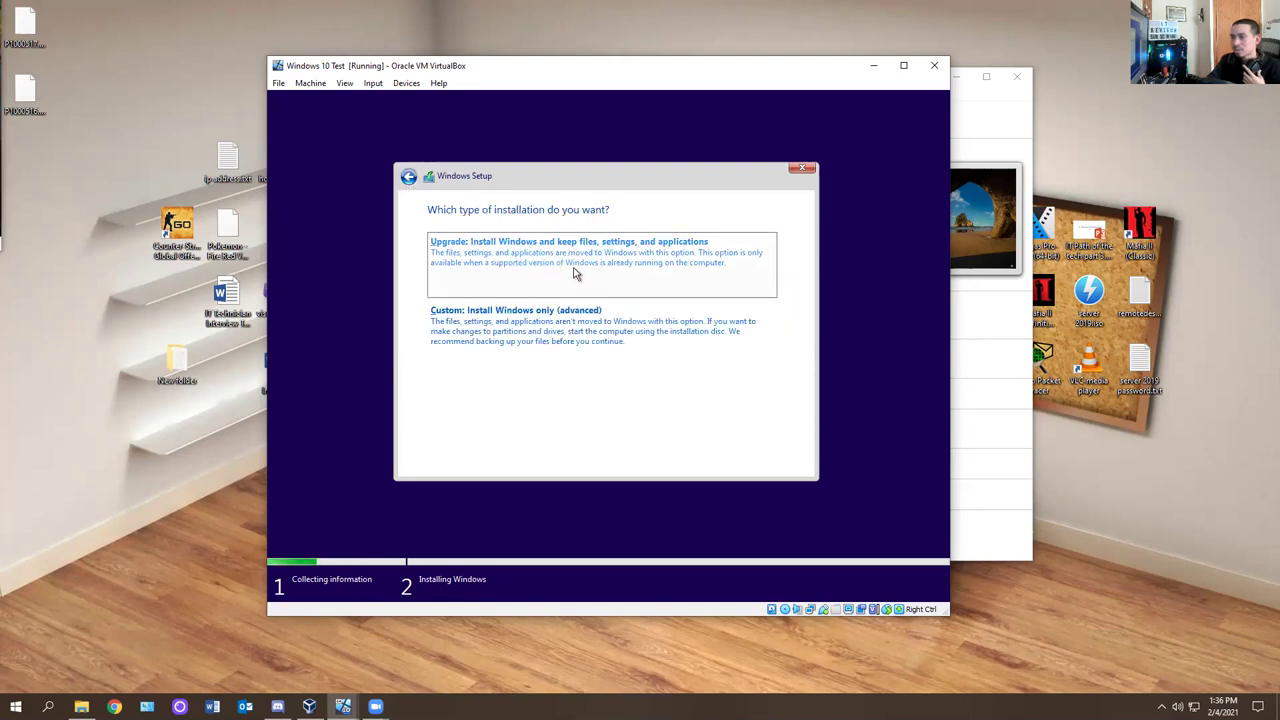
{"action": "left_click", "coordinate": [549, 330]}
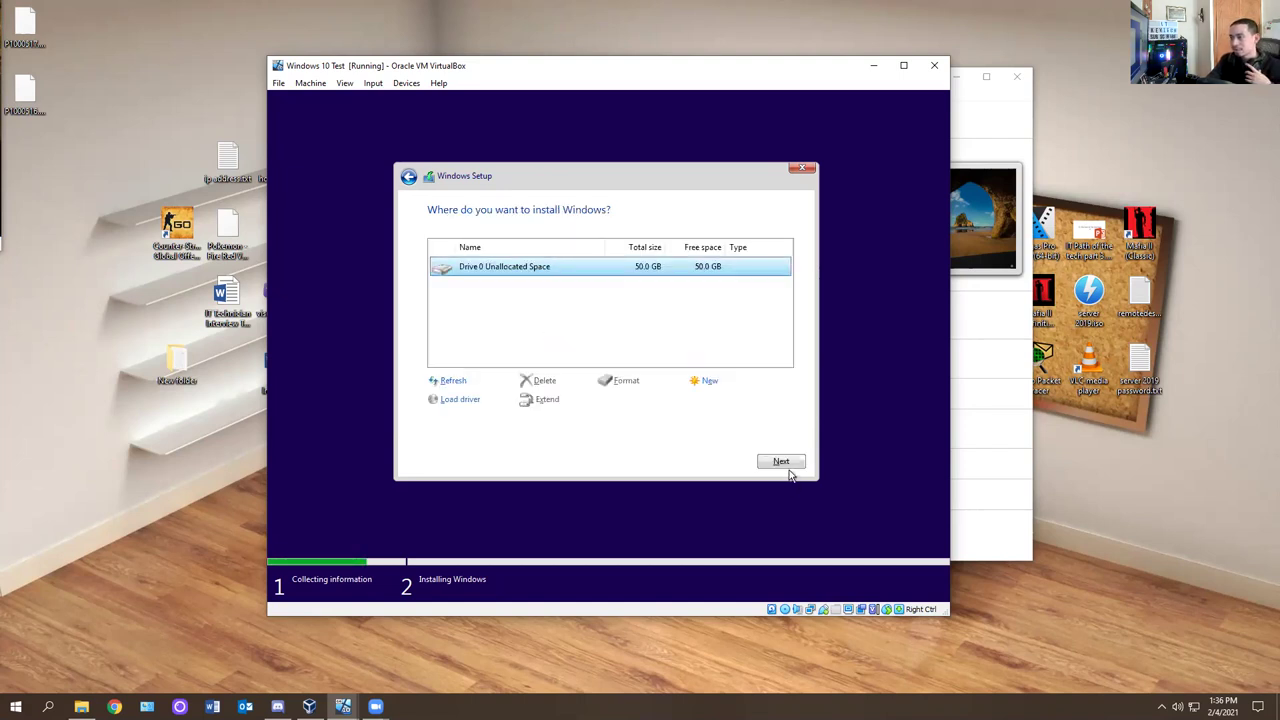
{"action": "left_click", "coordinate": [782, 462]}
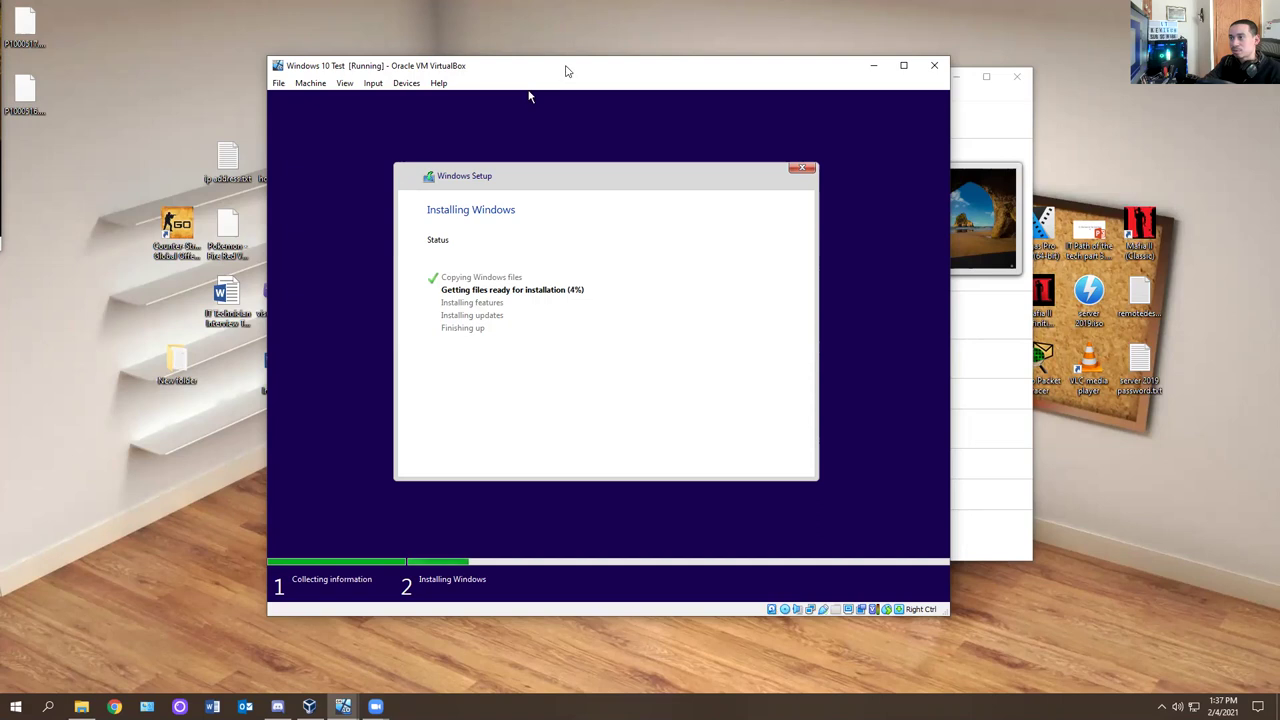
Move the Windows 10 Test window aside and bring up the sign-in screen of the Windows 10 Lab virtual machine.
{"action": "left_click_drag", "start_coordinate": [570, 70], "coordinate": [446, 150]}
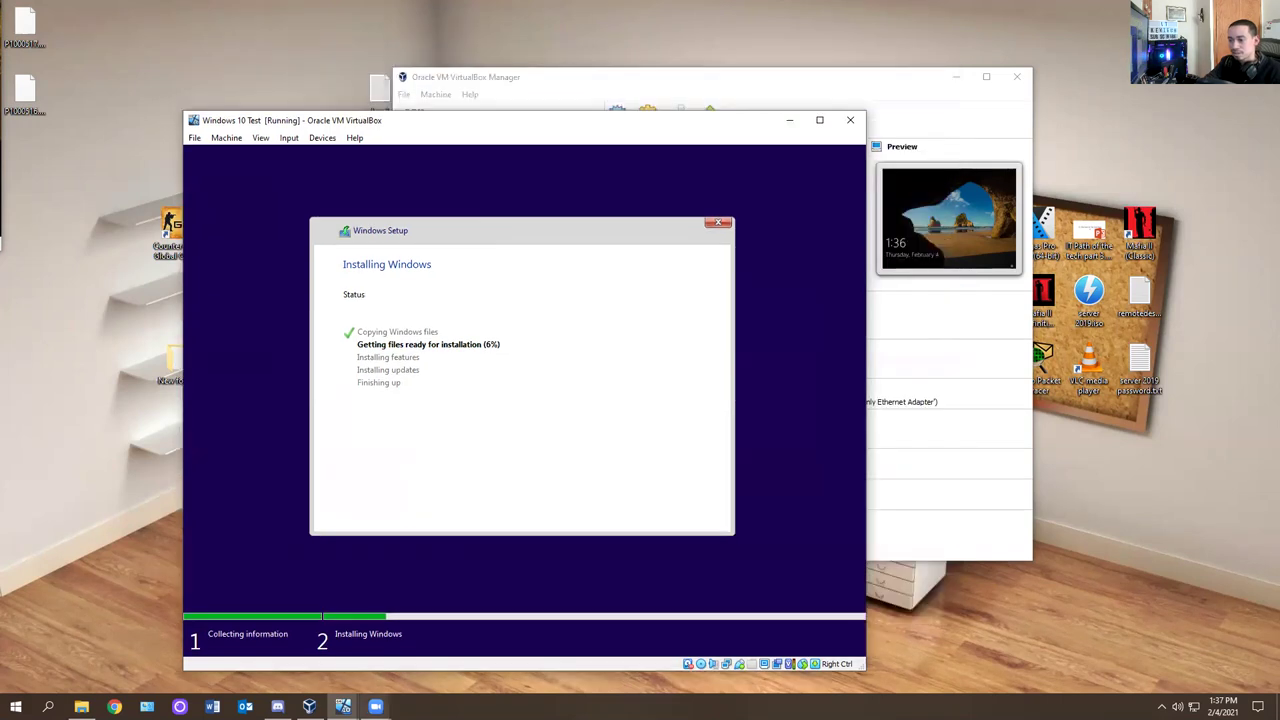
{"action": "left_click", "coordinate": [445, 644]}
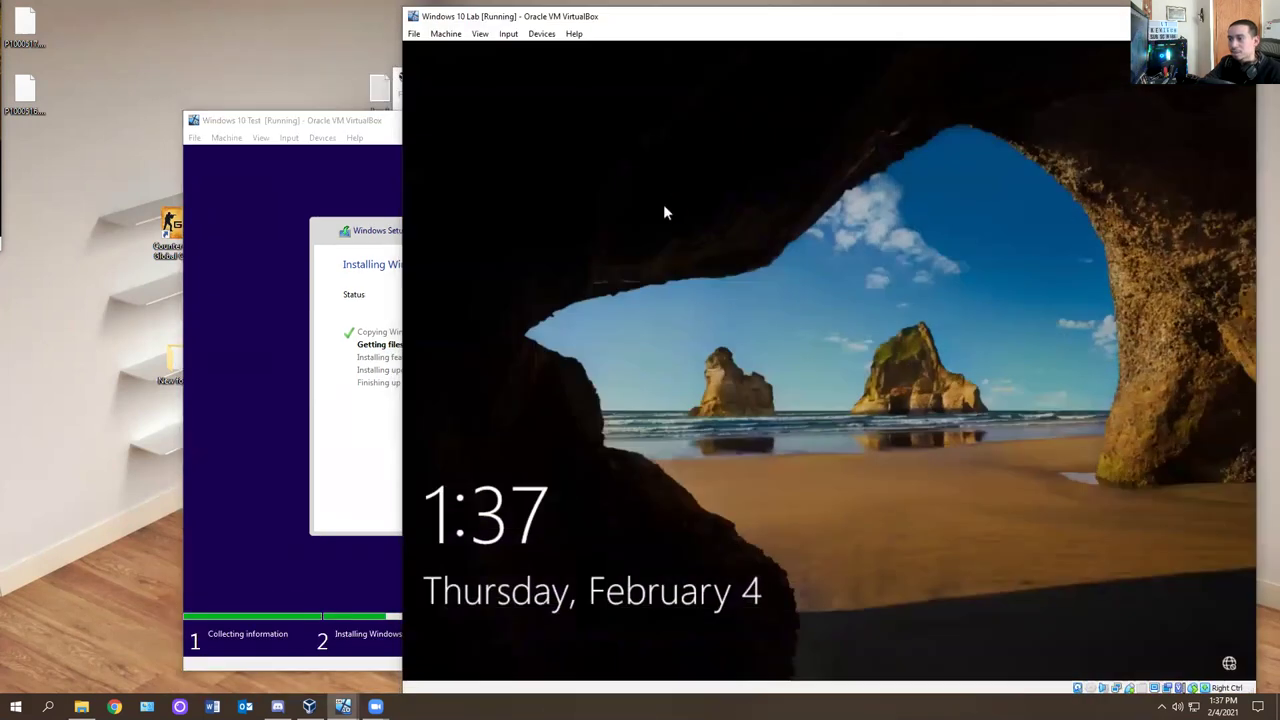
{"action": "left_click", "coordinate": [640, 142]}
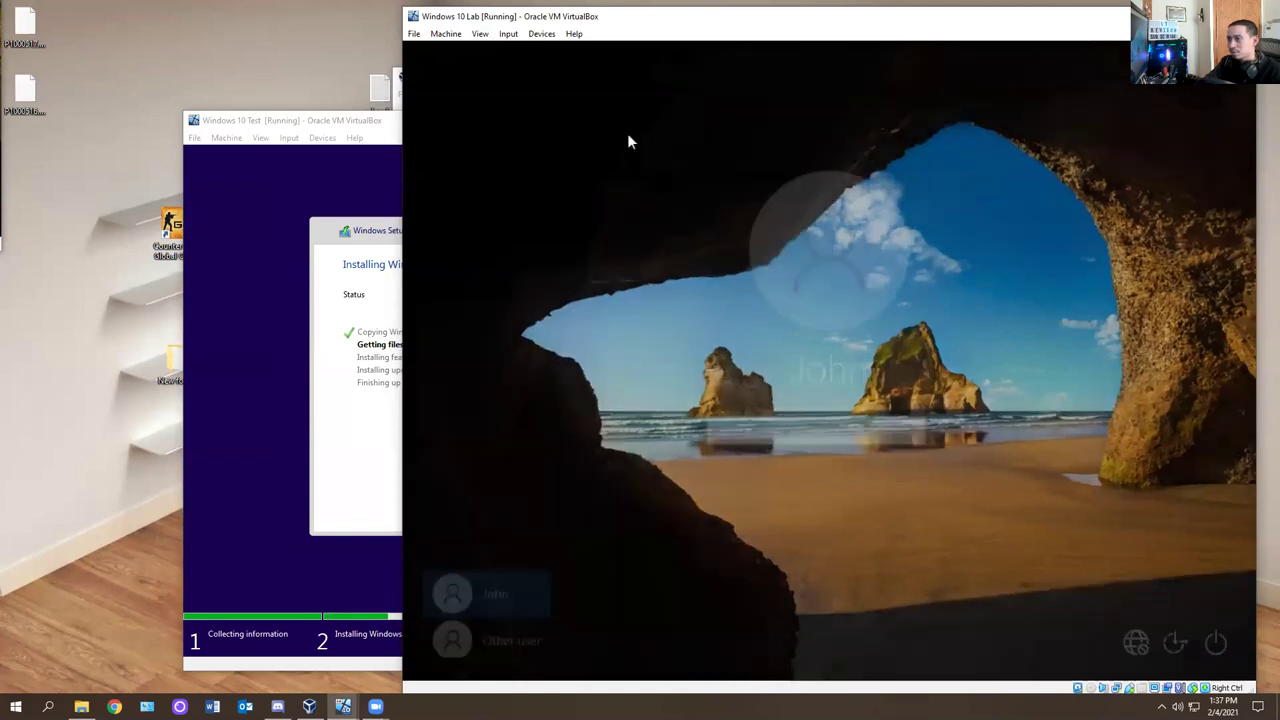
{"action": "left_click", "coordinate": [393, 118]}
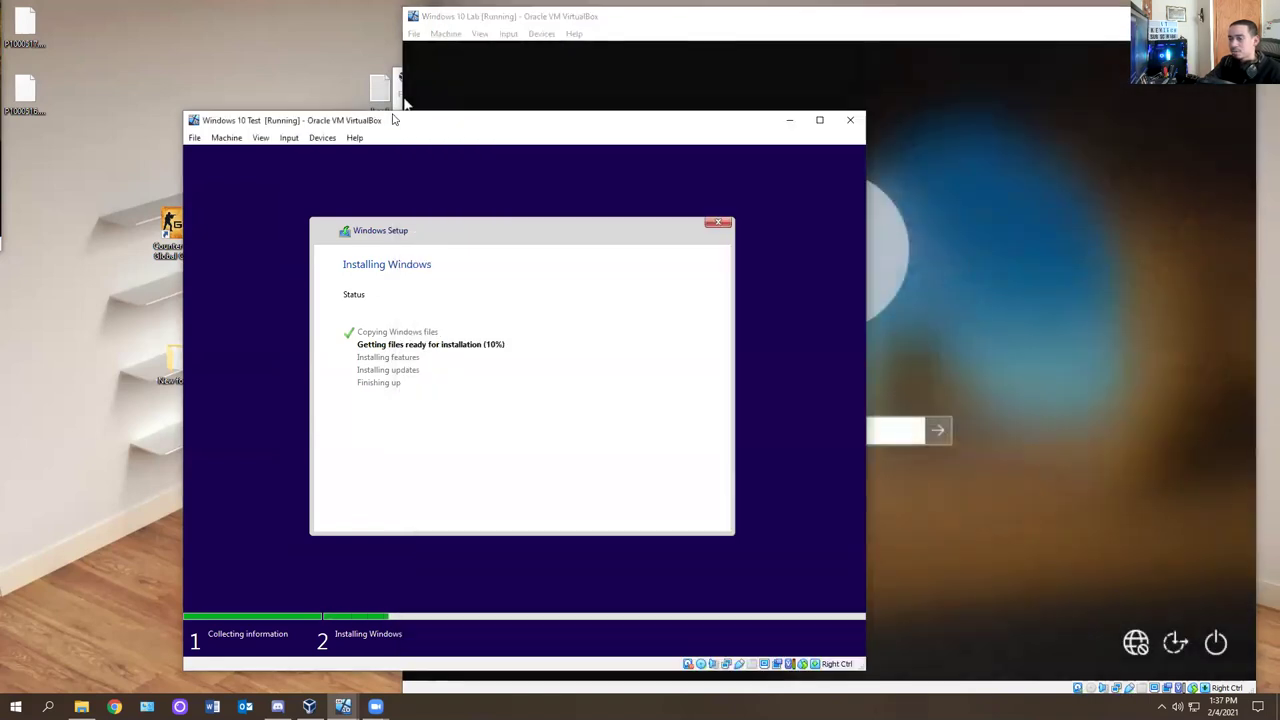
{"action": "left_click_drag", "start_coordinate": [393, 118], "coordinate": [327, 52]}
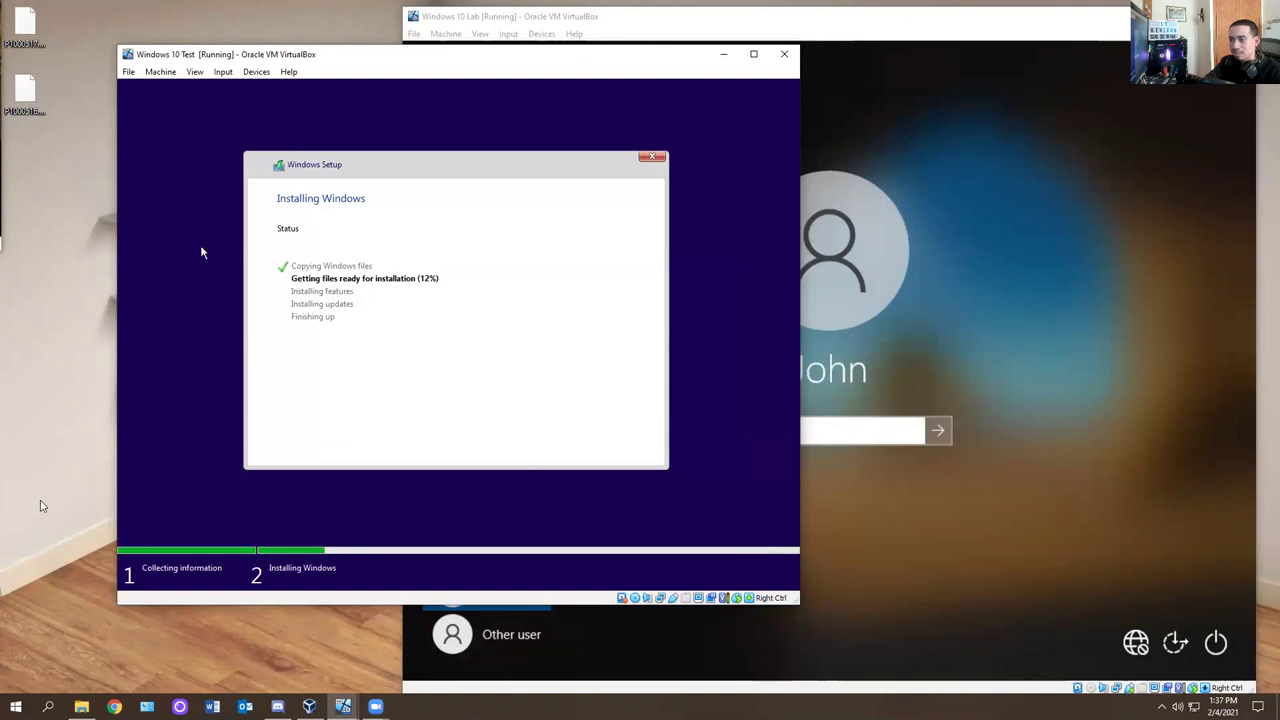
{"action": "left_click", "coordinate": [554, 614]}
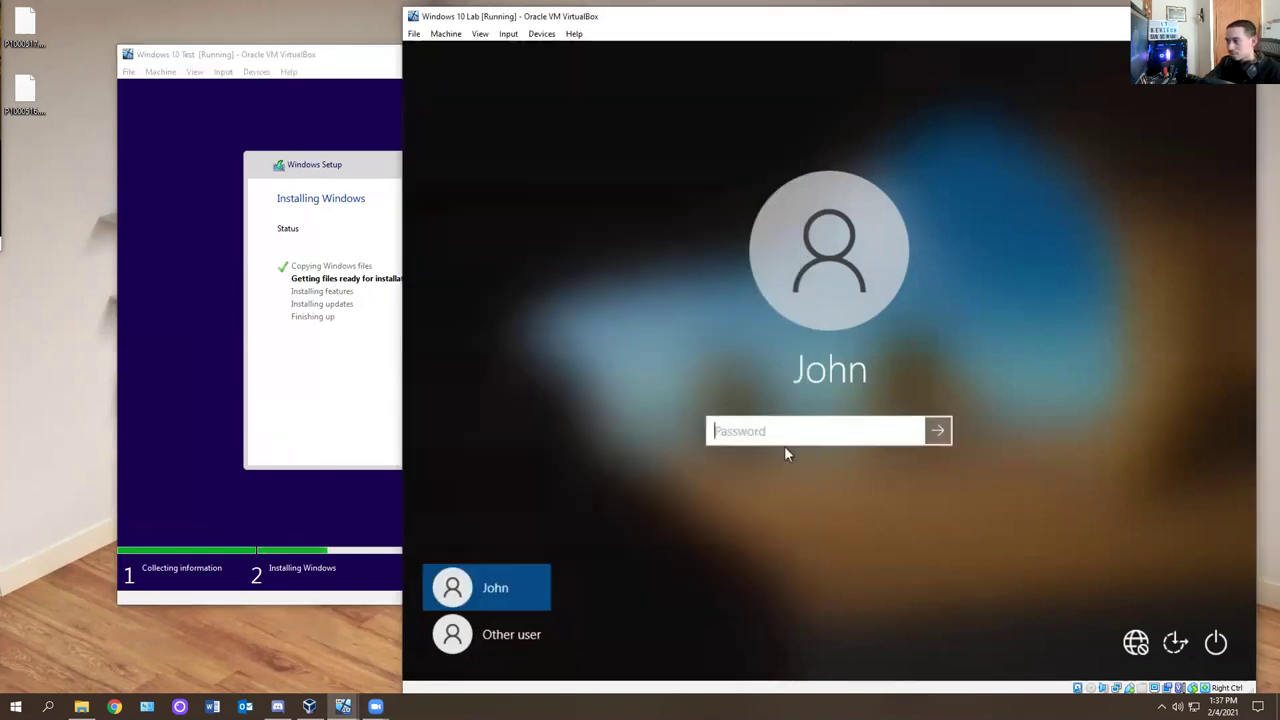
Sign in to the KEVTECH domain as another user with the user name helpdesk and the account password.
{"action": "left_click", "coordinate": [545, 620]}
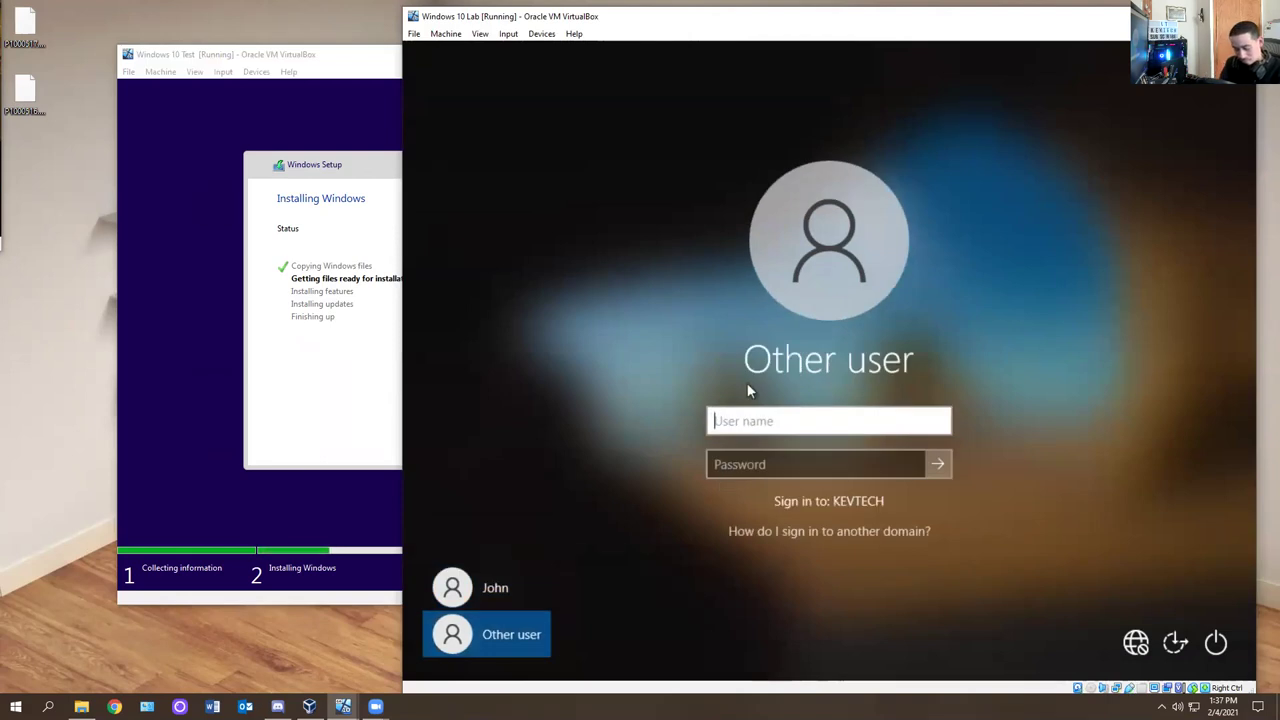
{"action": "type", "text": "helpdesk"}
{"action": "key", "text": "Tab"}
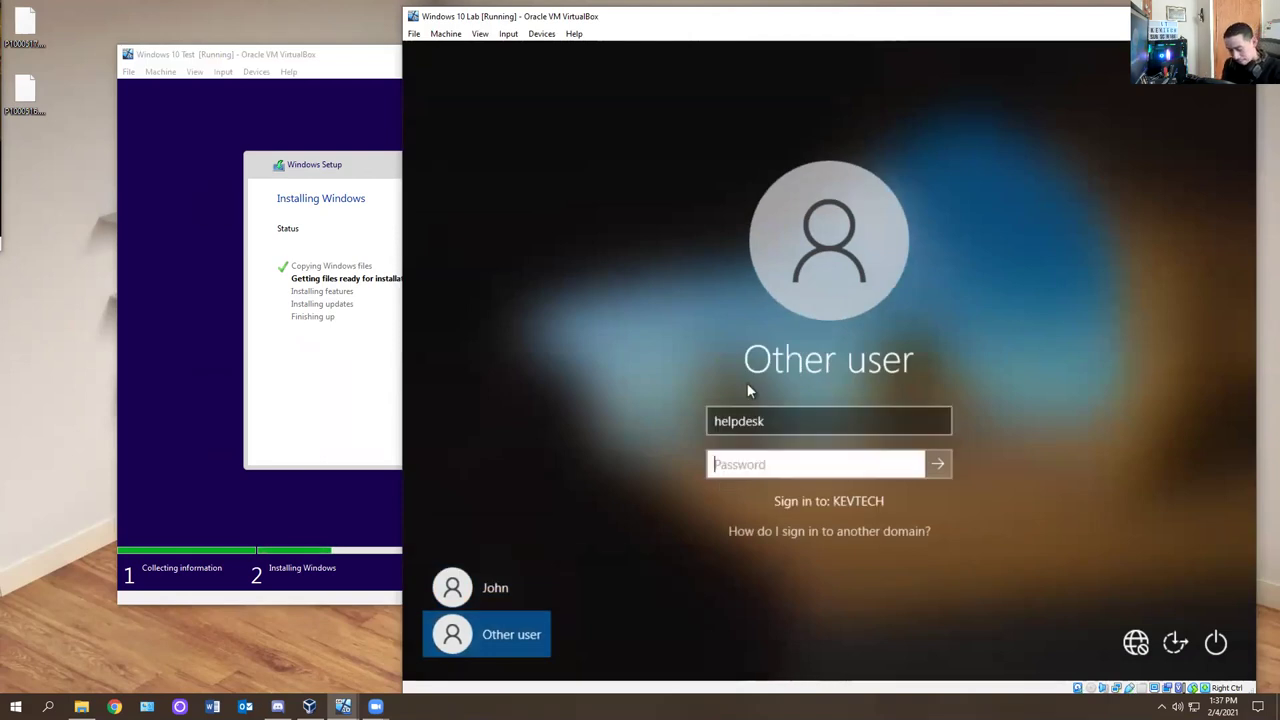
{"action": "type", "text": "***********"}
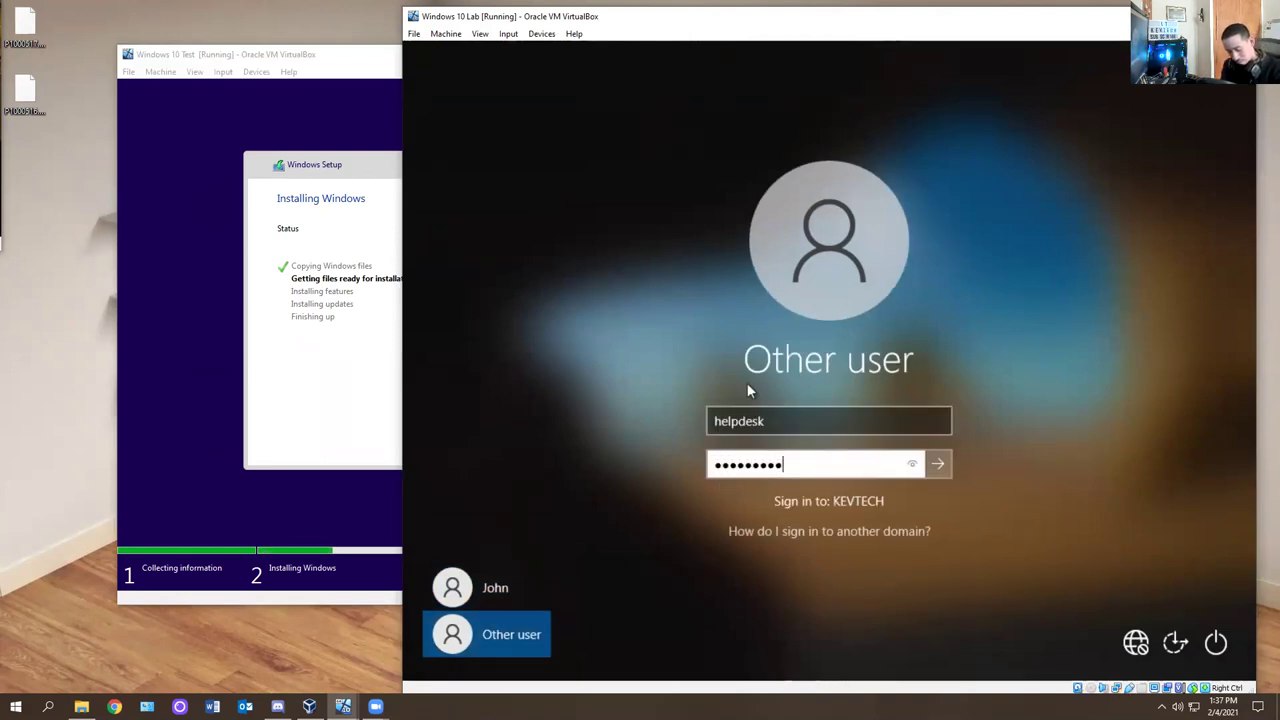
{"action": "key", "text": "Return"}
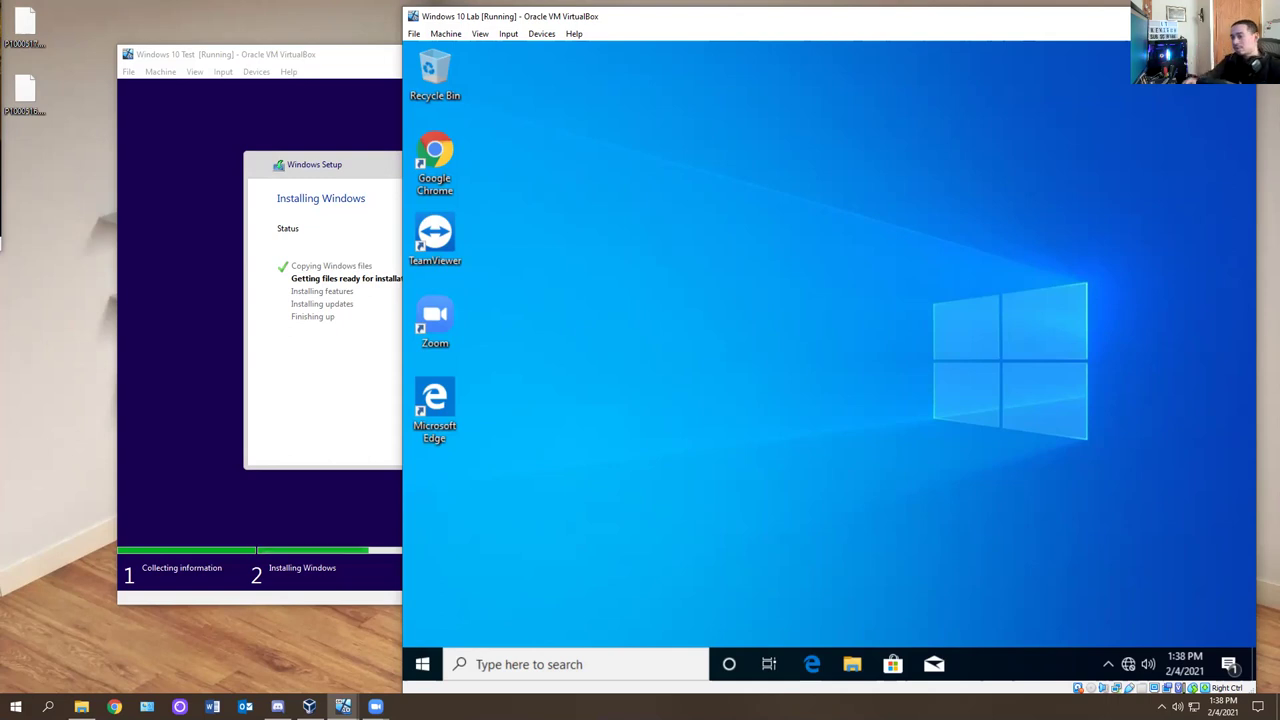
Search for cmd and open the Command Prompt in the Windows 10 Lab virtual machine.
{"action": "left_click", "coordinate": [438, 669]}
{"action": "type", "text": "cmd"}
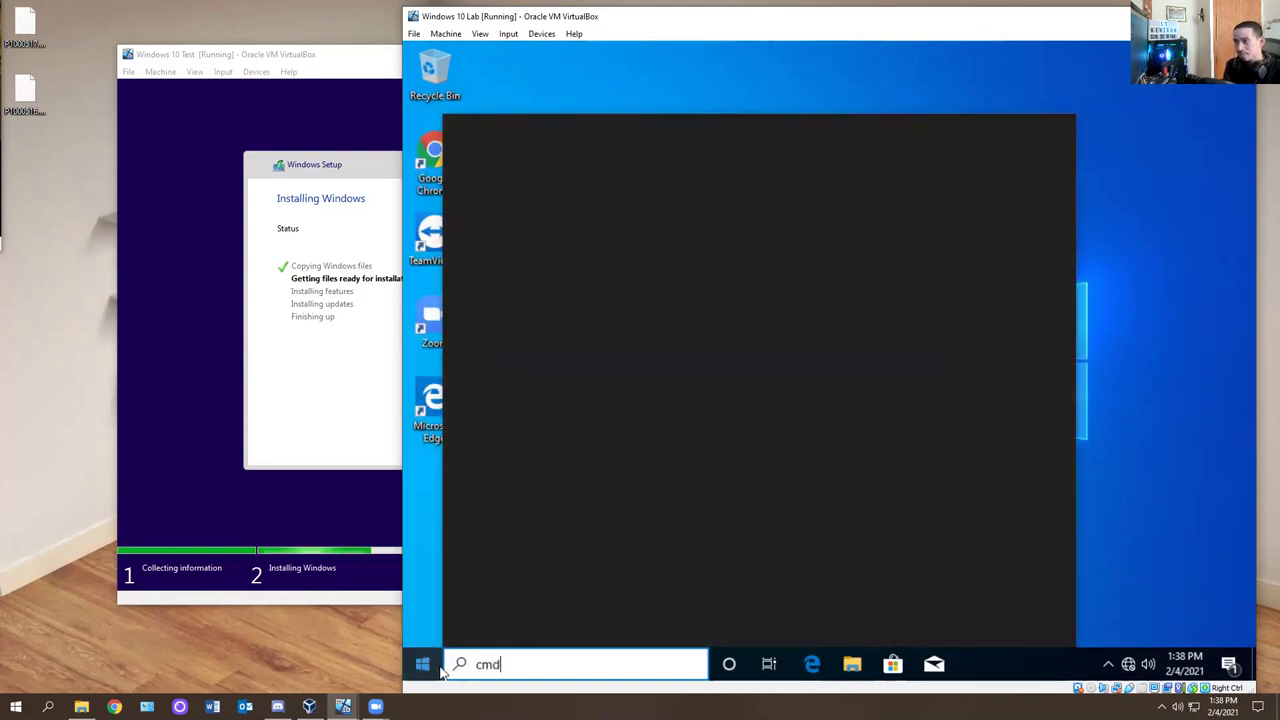
{"action": "key", "text": "Return"}
Run "net user helpdesk /domain" and review the account's details and group memberships.
{"action": "type", "text": "ne"}
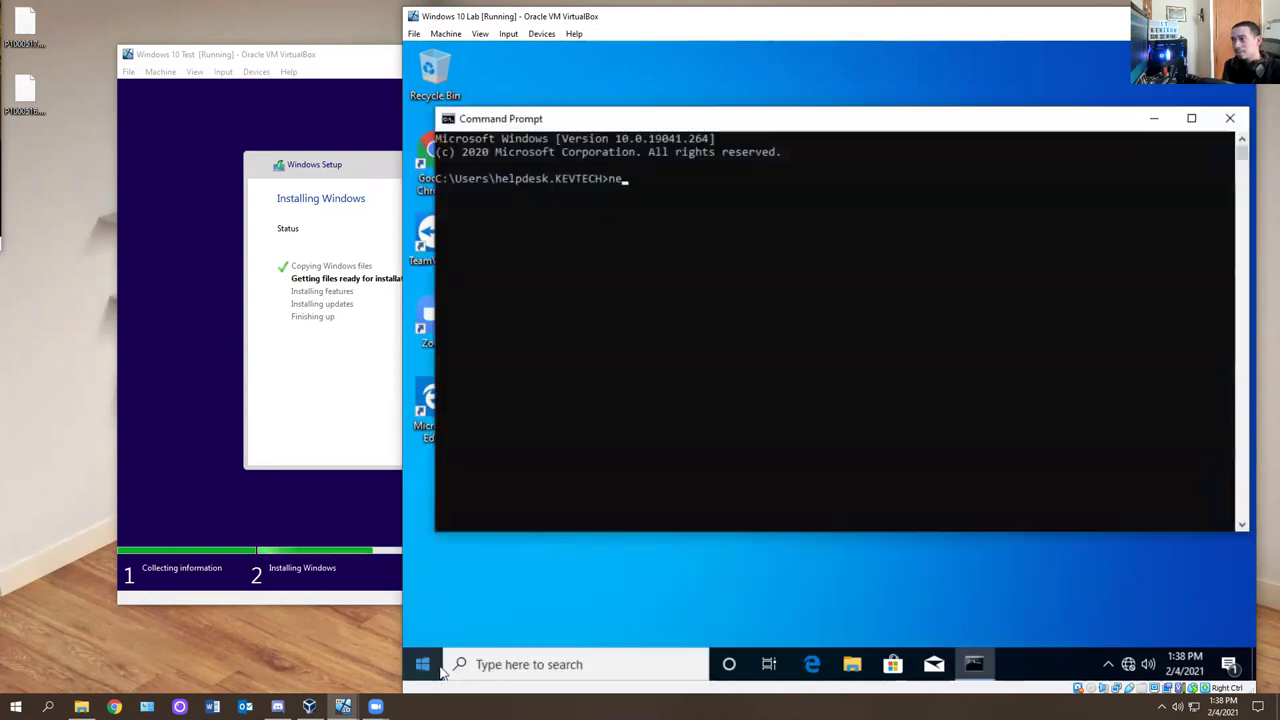
{"action": "type", "text": "t"}
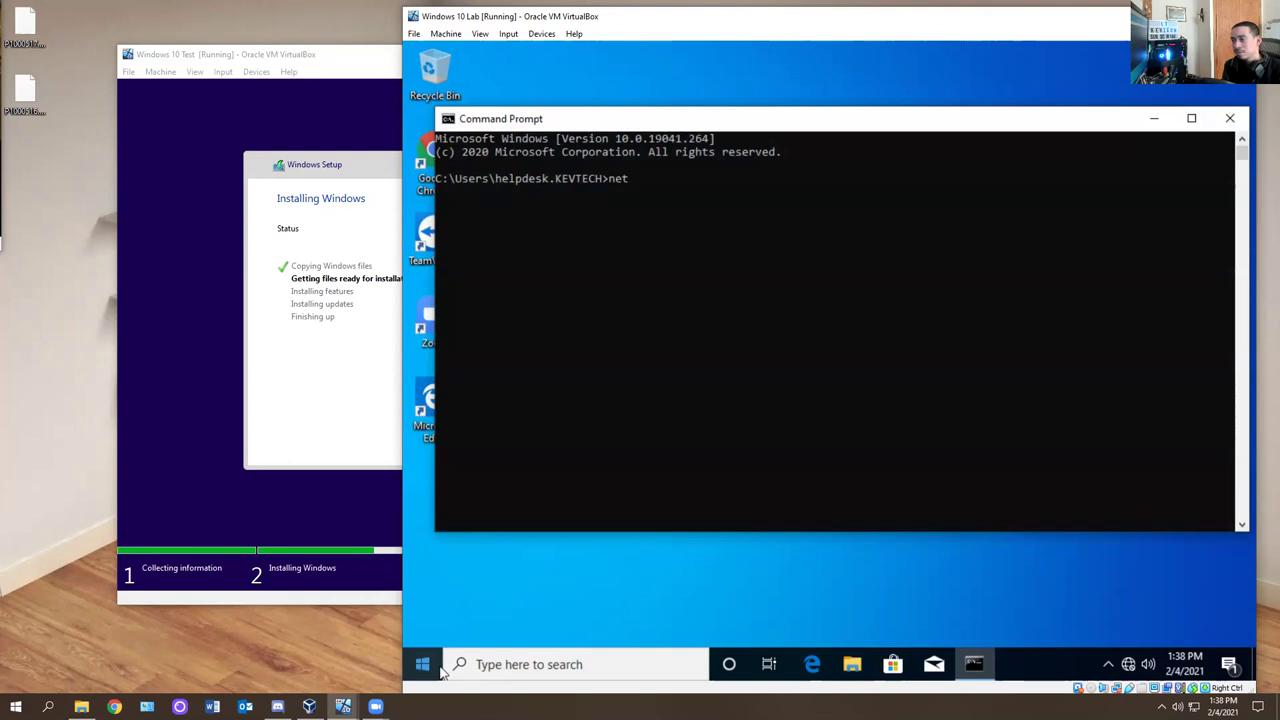
{"action": "type", "text": " user hlepd"}
{"action": "key", "text": "BackSpace"}
{"action": "key", "text": "BackSpace"}
{"action": "key", "text": "BackSpace"}
{"action": "key", "text": "BackSpace"}
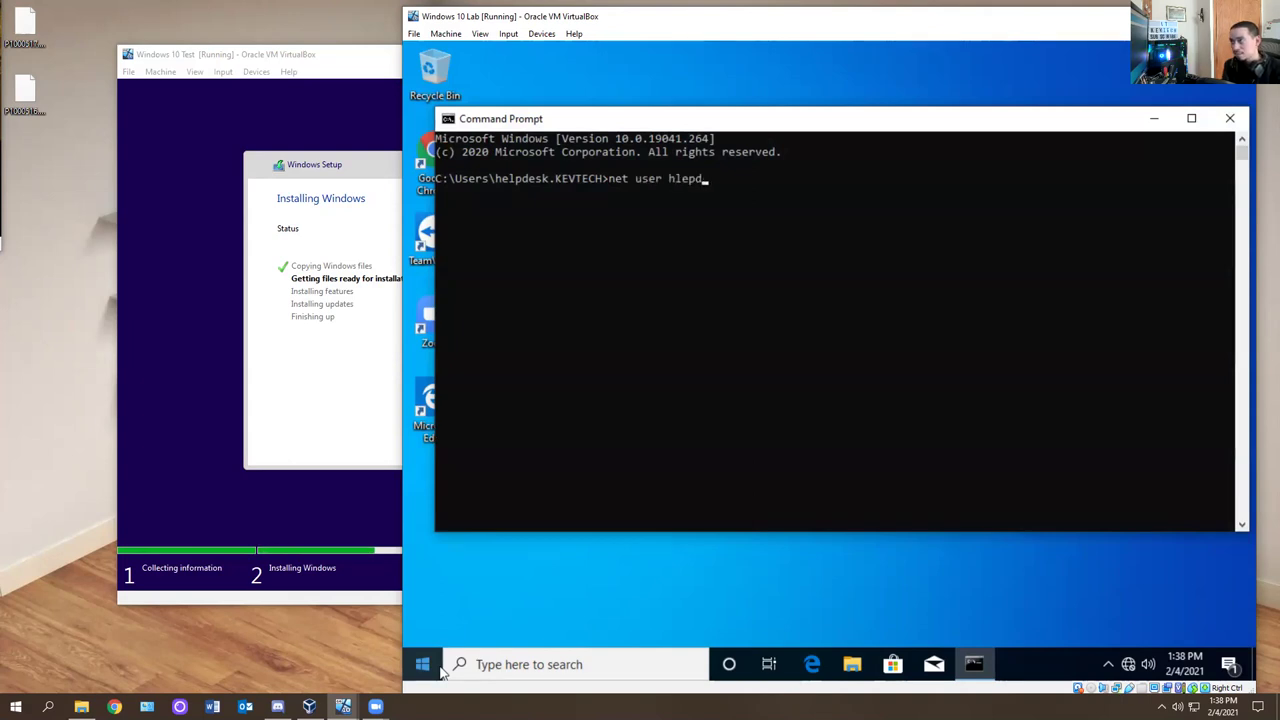
{"action": "type", "text": "helpdes"}
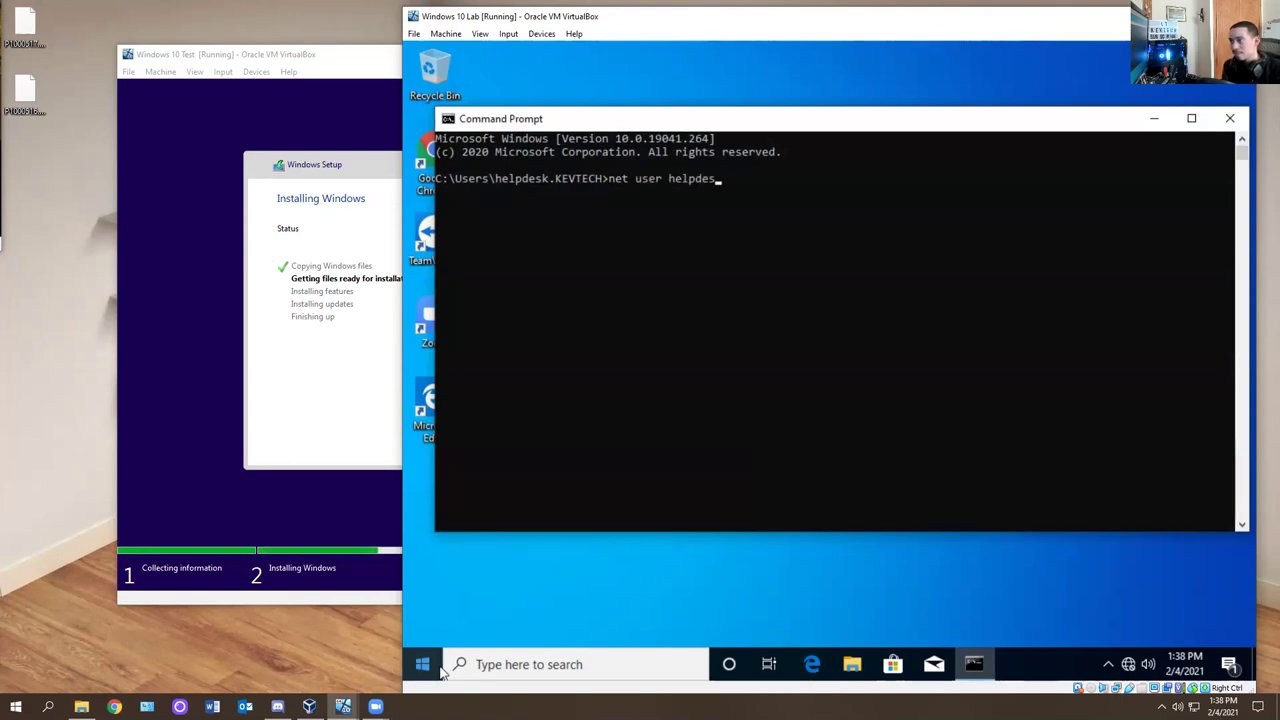
{"action": "type", "text": "k /domain"}
{"action": "key", "text": "Return"}
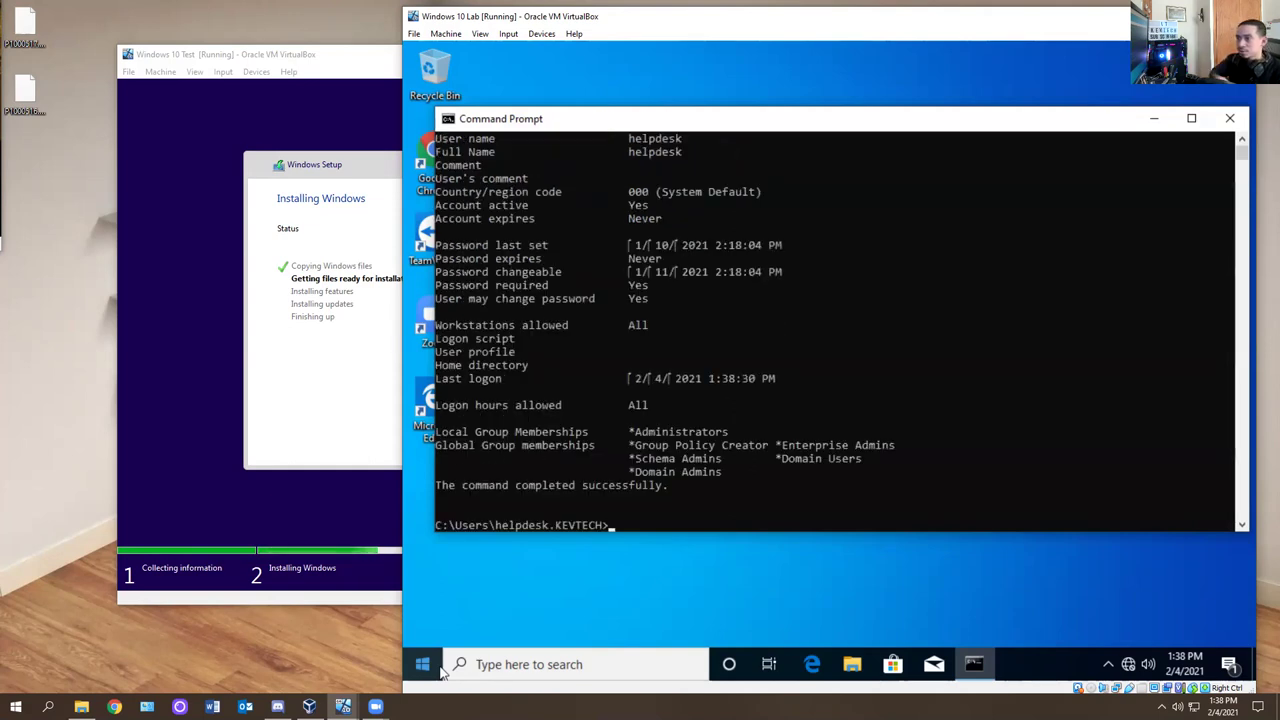
{"action": "scroll", "coordinate": [786, 397], "scroll_direction": "up", "scroll_amount": 2}
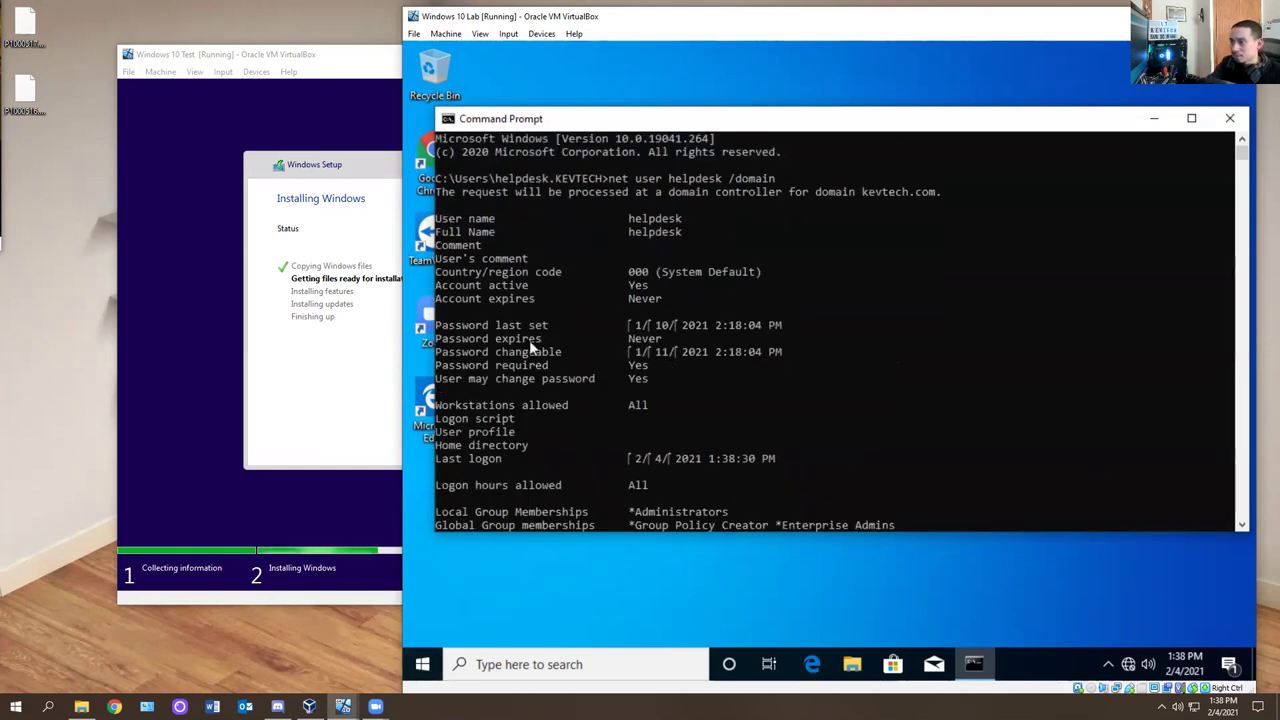
{"action": "scroll", "coordinate": [565, 352], "scroll_direction": "down", "scroll_amount": 5}
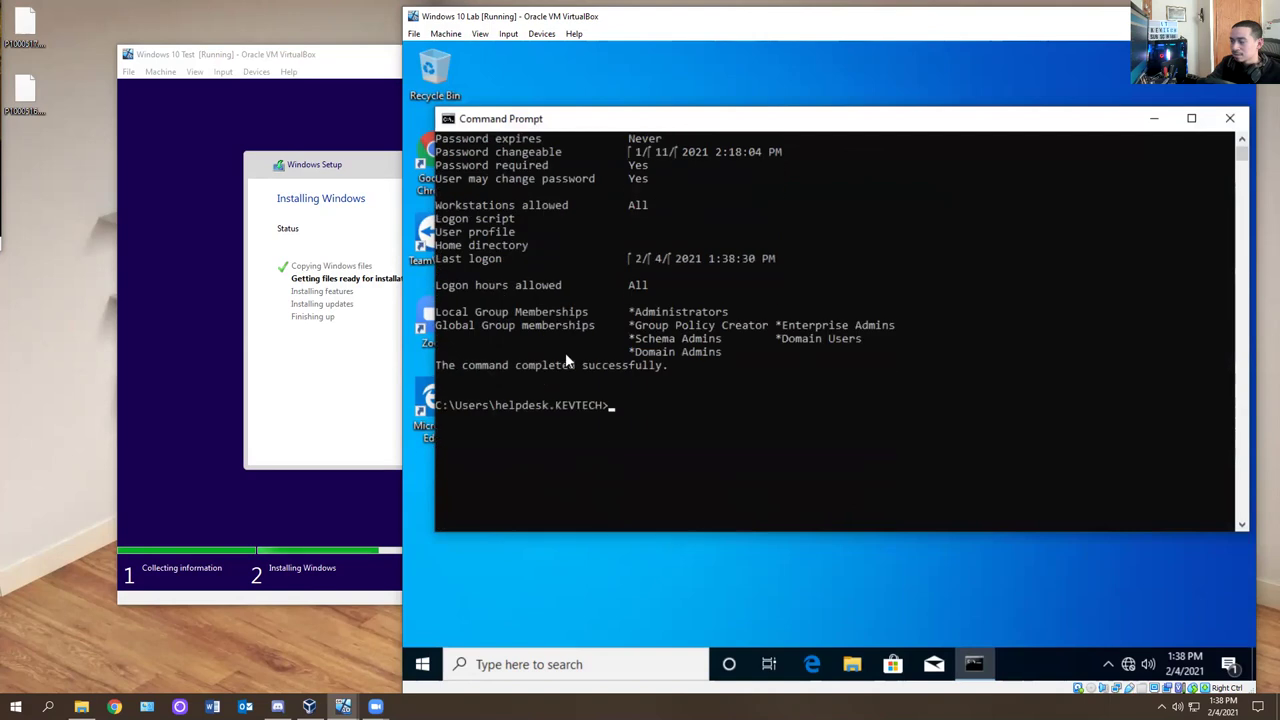
{"action": "scroll", "coordinate": [566, 359], "scroll_direction": "up", "scroll_amount": 1}
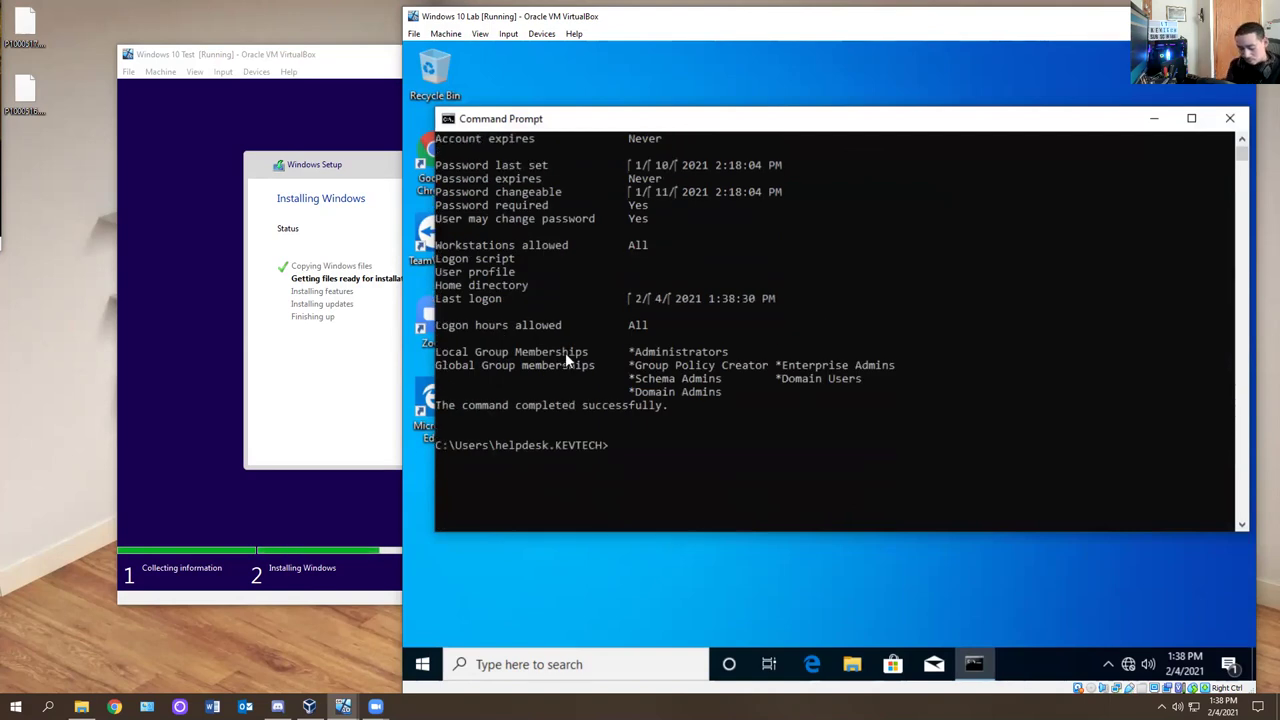
Query the signed-in account with "whoami" and its fully qualified name with "whoami /fqdn".
{"action": "type", "text": "whoami"}
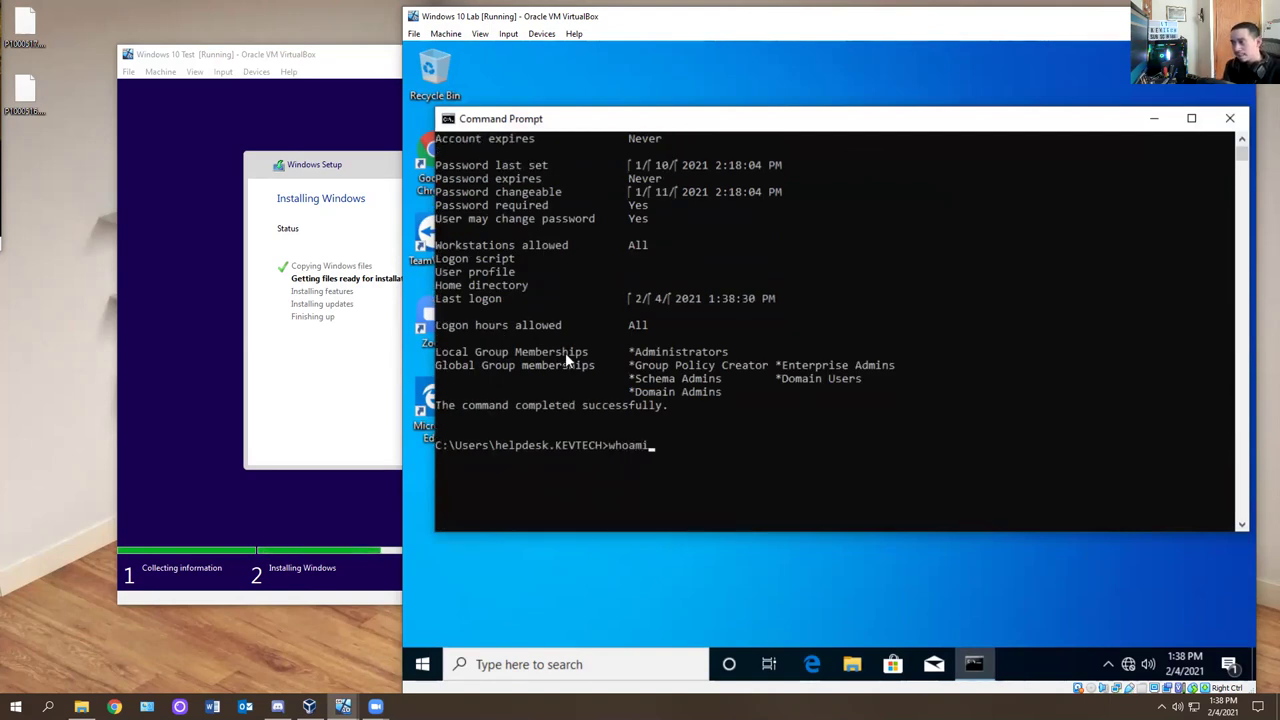
{"action": "key", "text": "Return"}
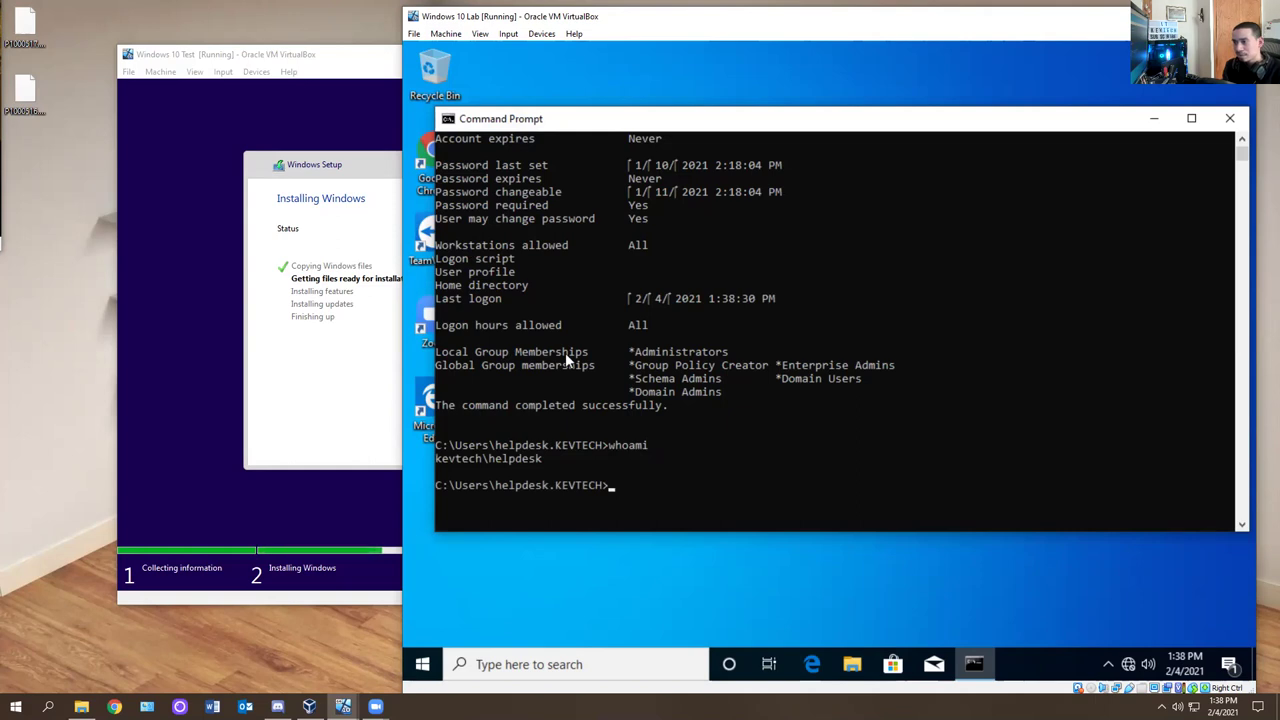
{"action": "key", "text": "Up"}
{"action": "type", "text": "/"}
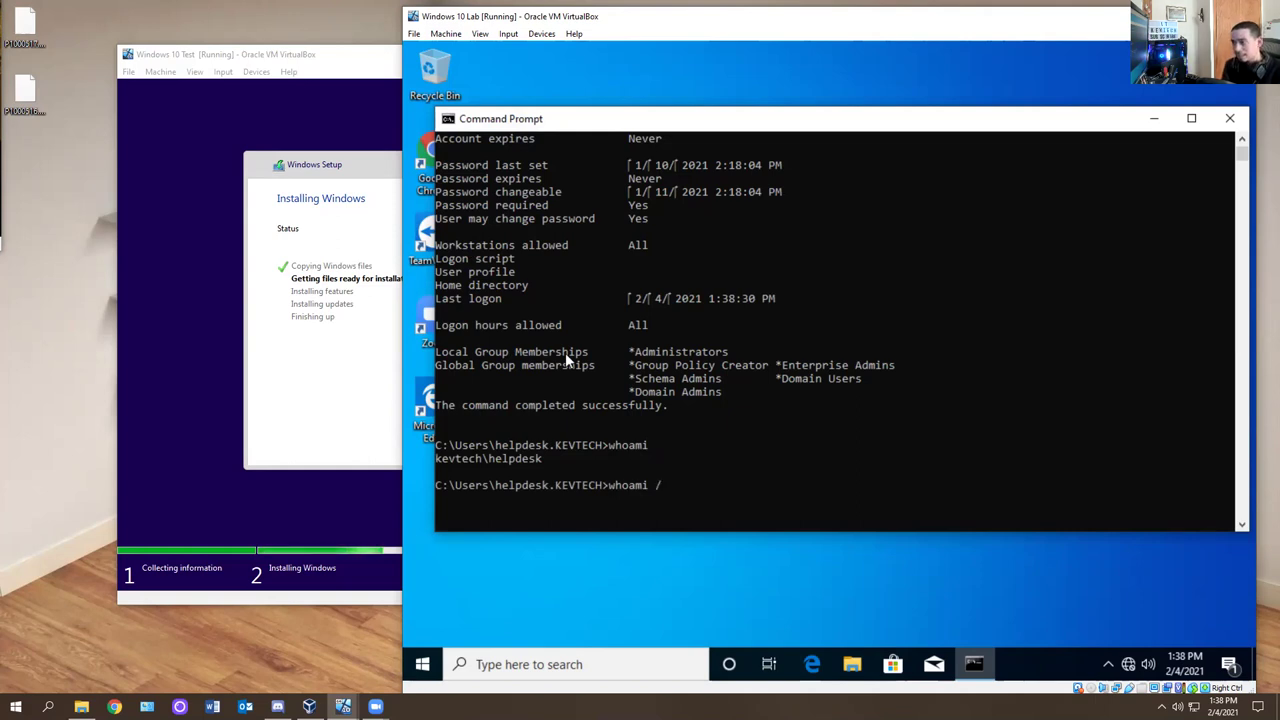
{"action": "type", "text": "fqdn"}
{"action": "key", "text": "BackSpace"}
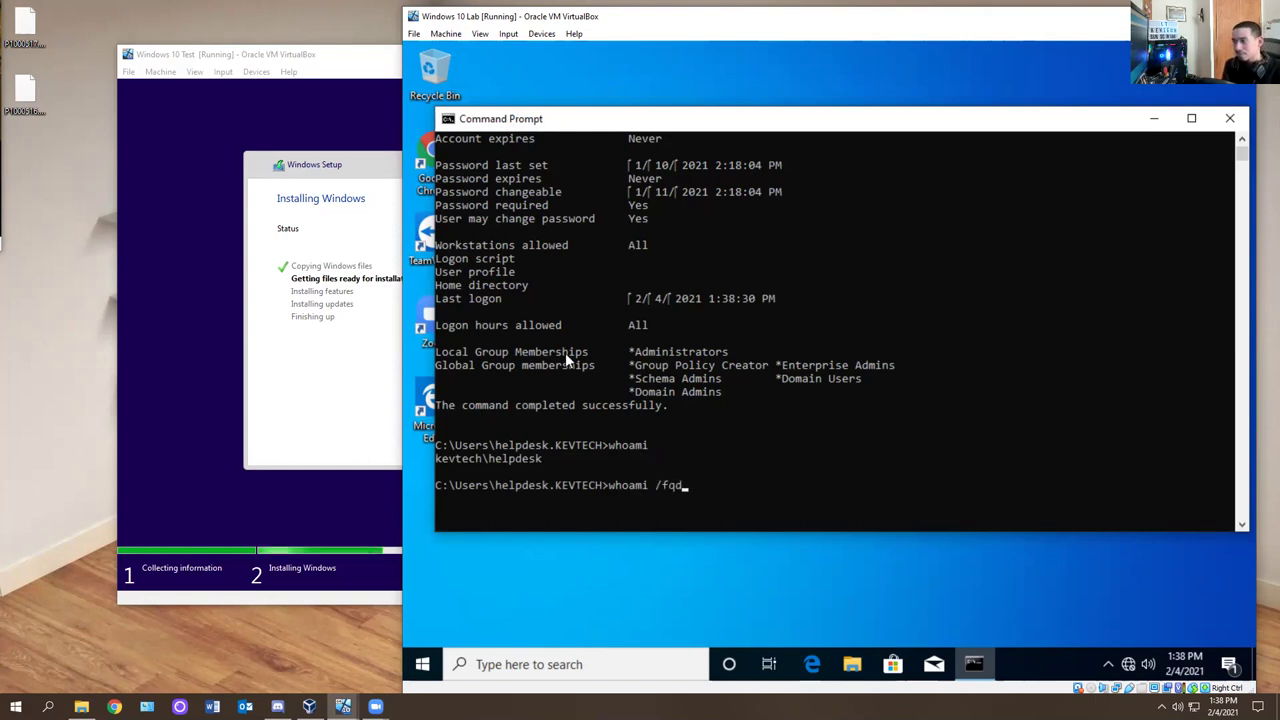
{"action": "type", "text": "n"}
{"action": "key", "text": "Return"}
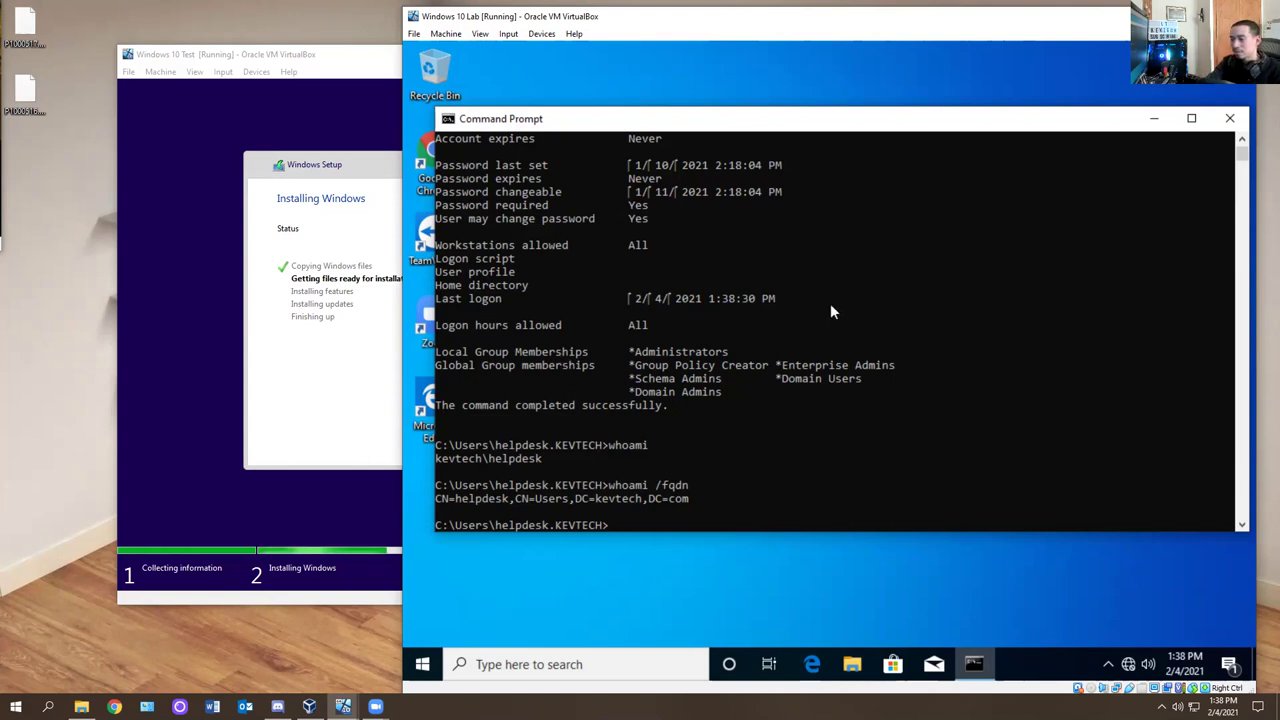
Open the properties of This PC to check the computer name and domain, and return to the Command Prompt.
{"action": "left_click", "coordinate": [853, 658]}
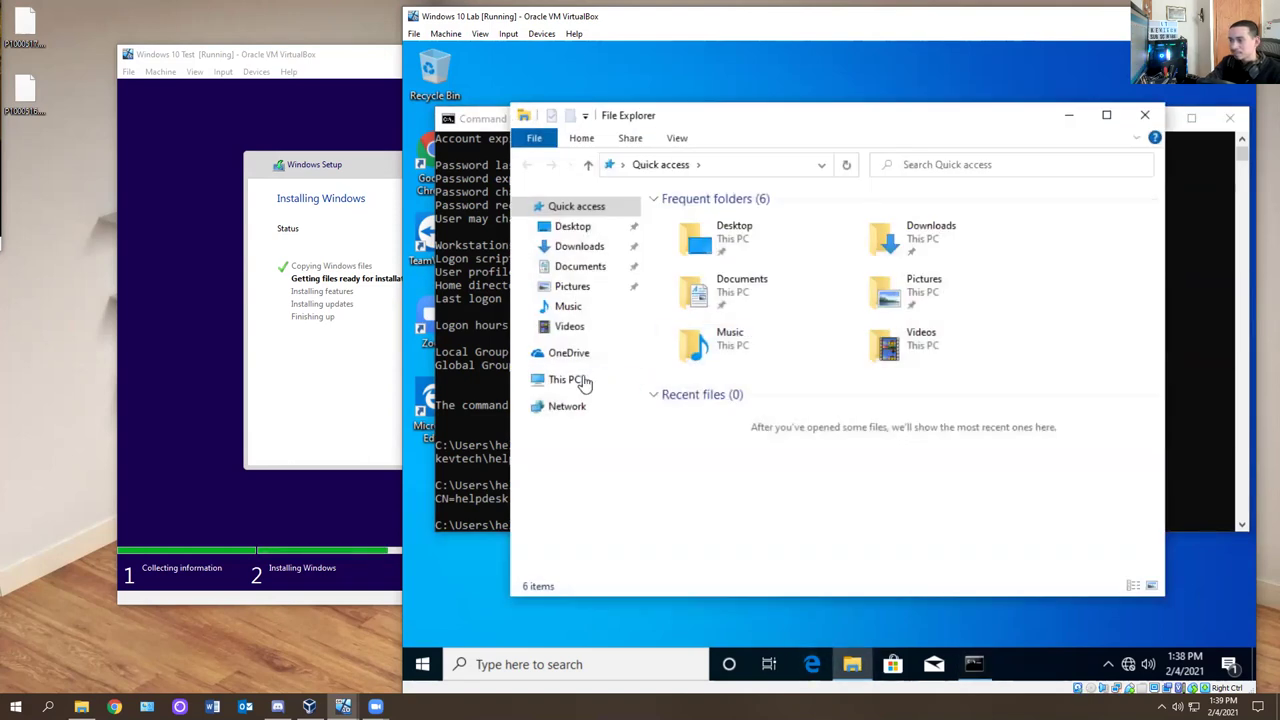
{"action": "right_click", "coordinate": [580, 380]}
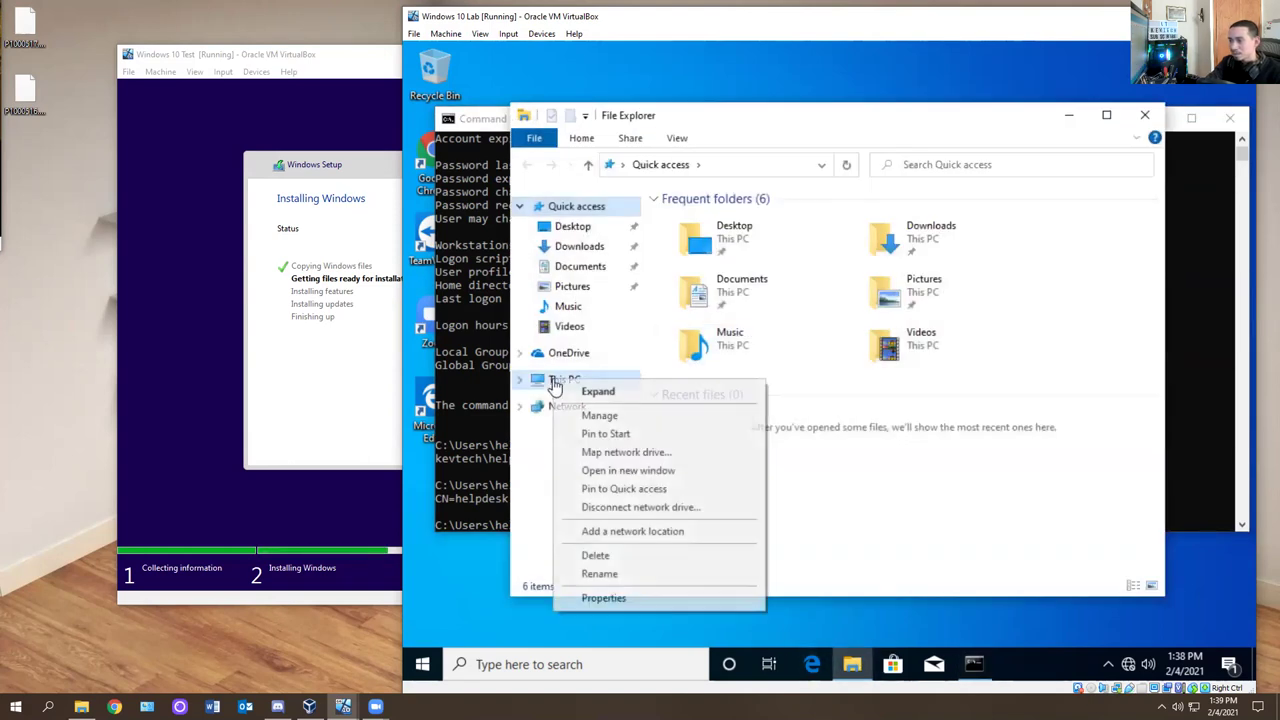
{"action": "left_click", "coordinate": [600, 597]}
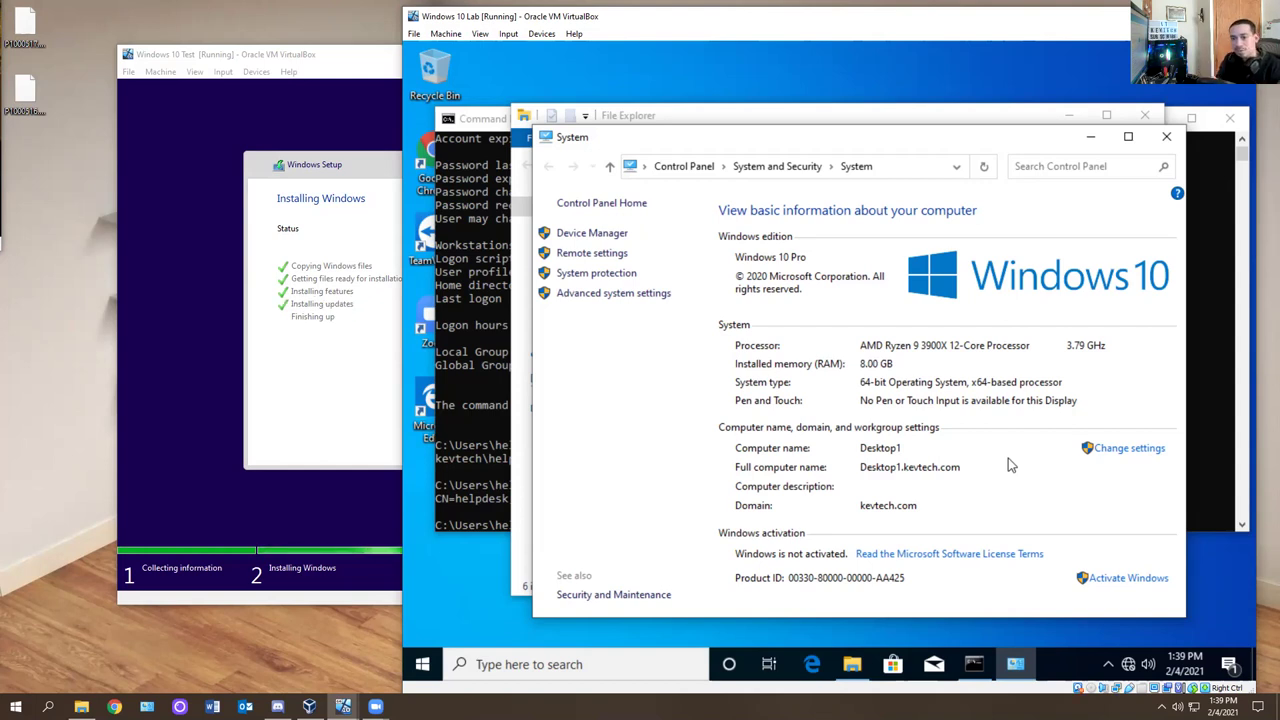
{"action": "left_click", "coordinate": [1237, 421]}
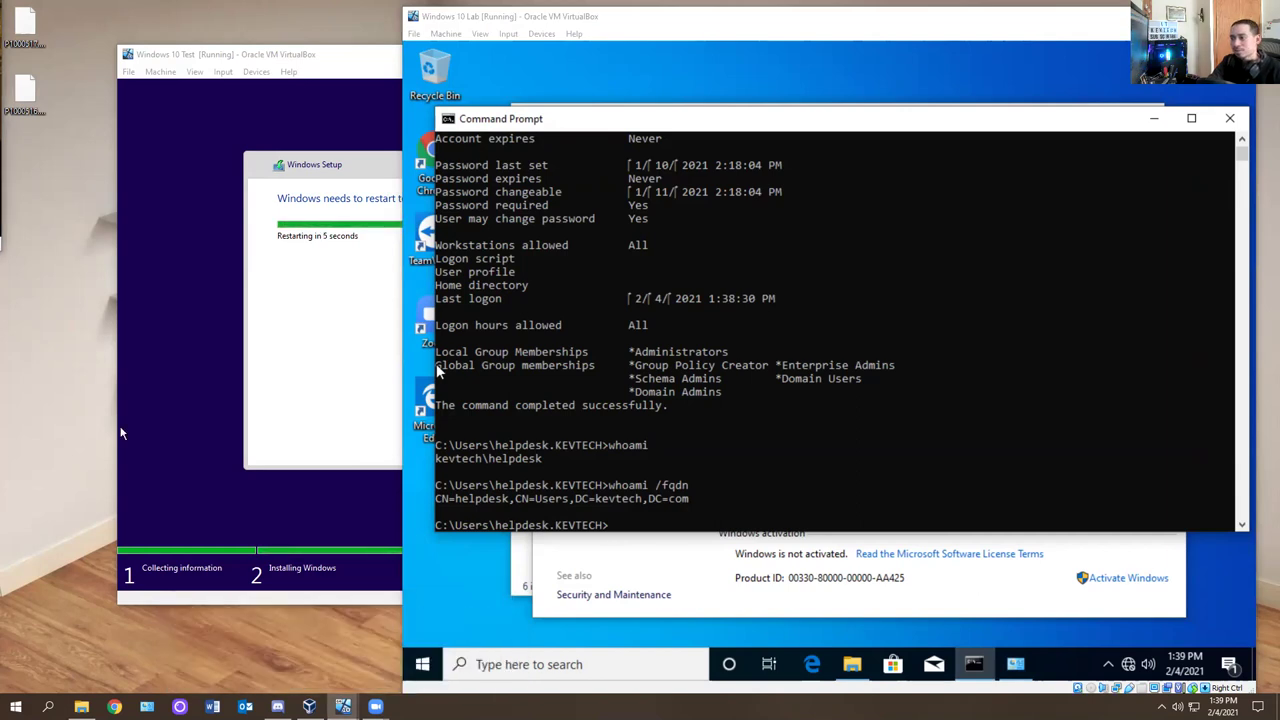
{"action": "left_click", "coordinate": [765, 462]}
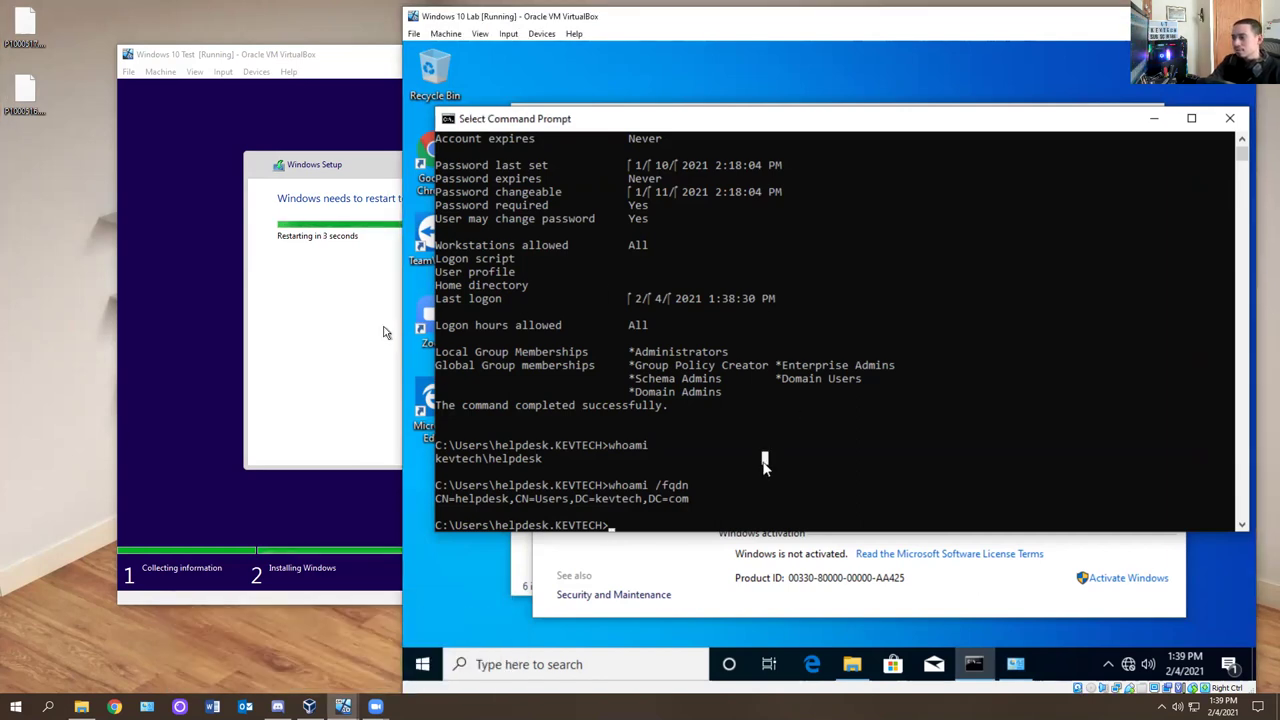
Ping kevtech.com from the lab machine to test the connection to the domain.
{"action": "type", "text": "ping kevtech.com"}
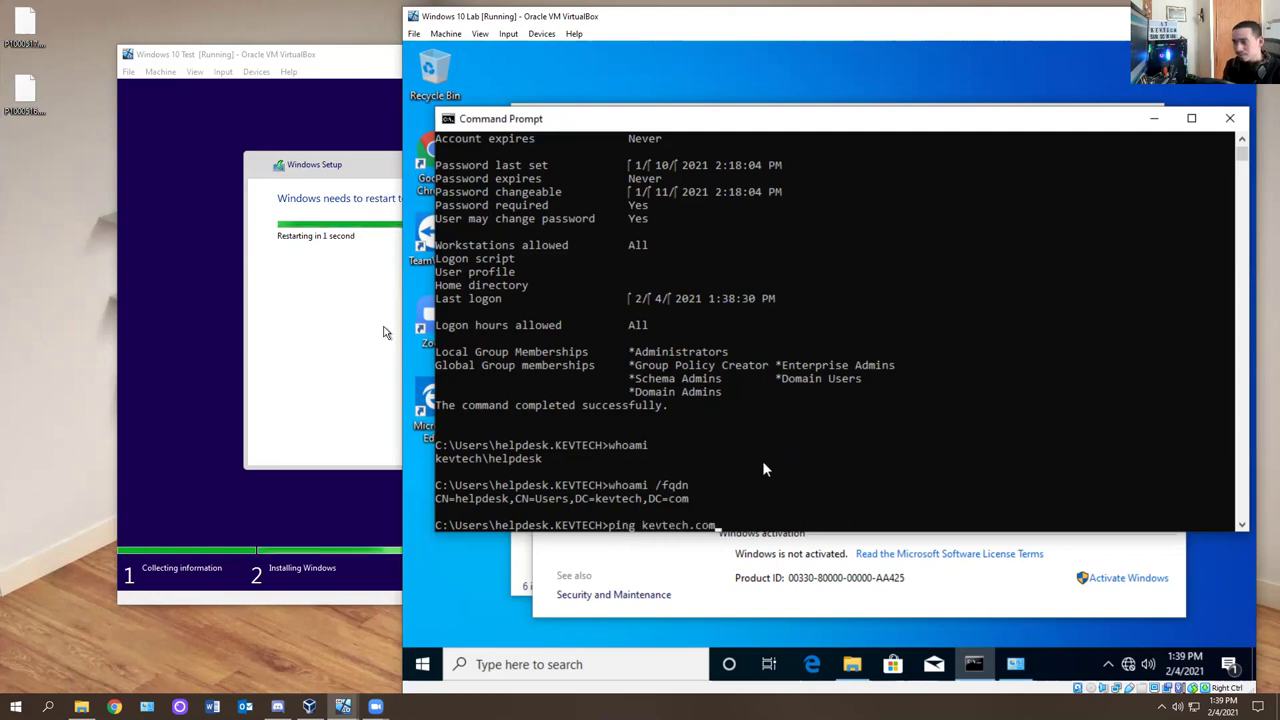
{"action": "key", "text": "Return"}
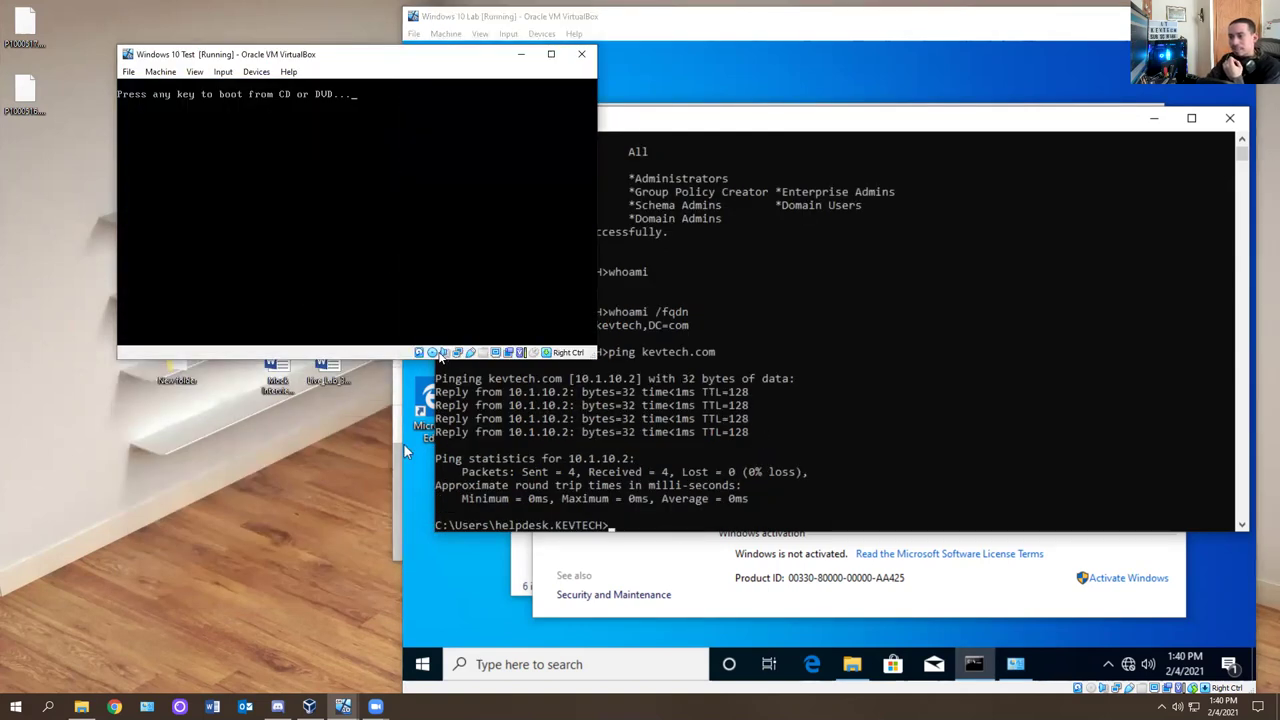
Remove the installation disc from the optical drive of the Windows 10 Test virtual machine.
{"action": "left_click", "coordinate": [433, 352]}
{"action": "left_click", "coordinate": [466, 475]}
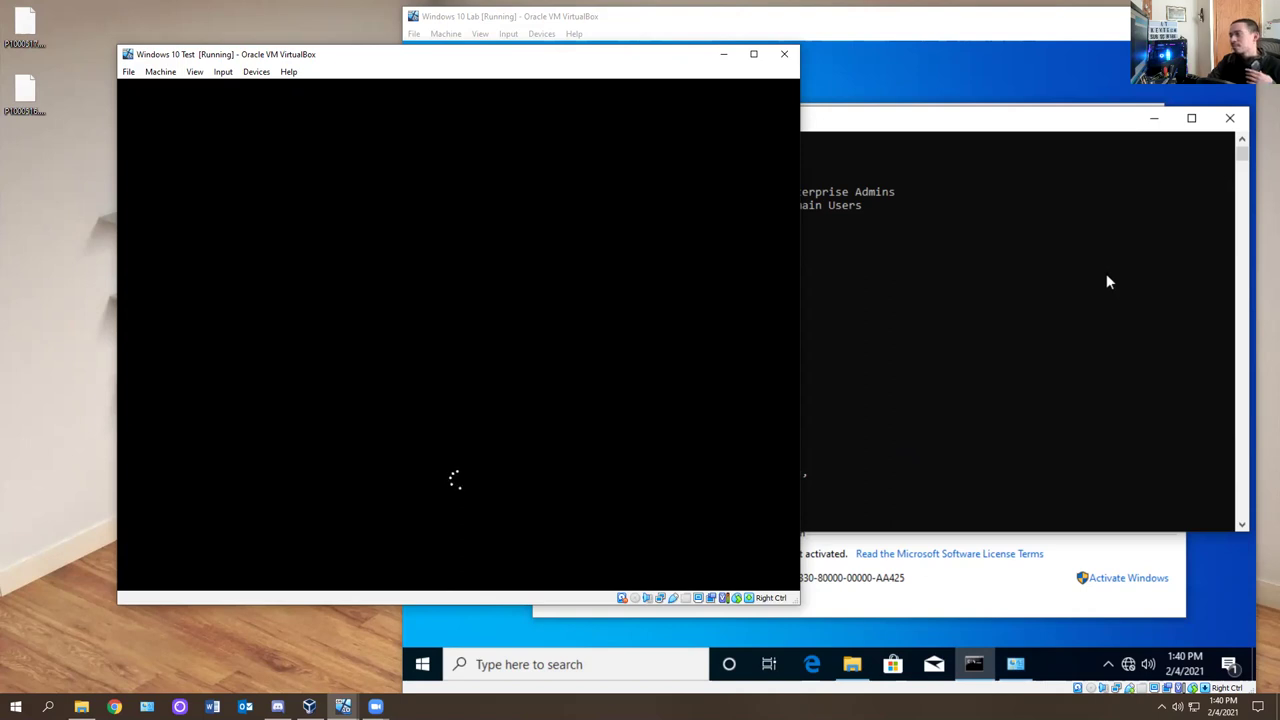
Close the Command Prompt, System and File Explorer windows in the Windows 10 Lab virtual machine.
{"action": "left_click", "coordinate": [1229, 118]}
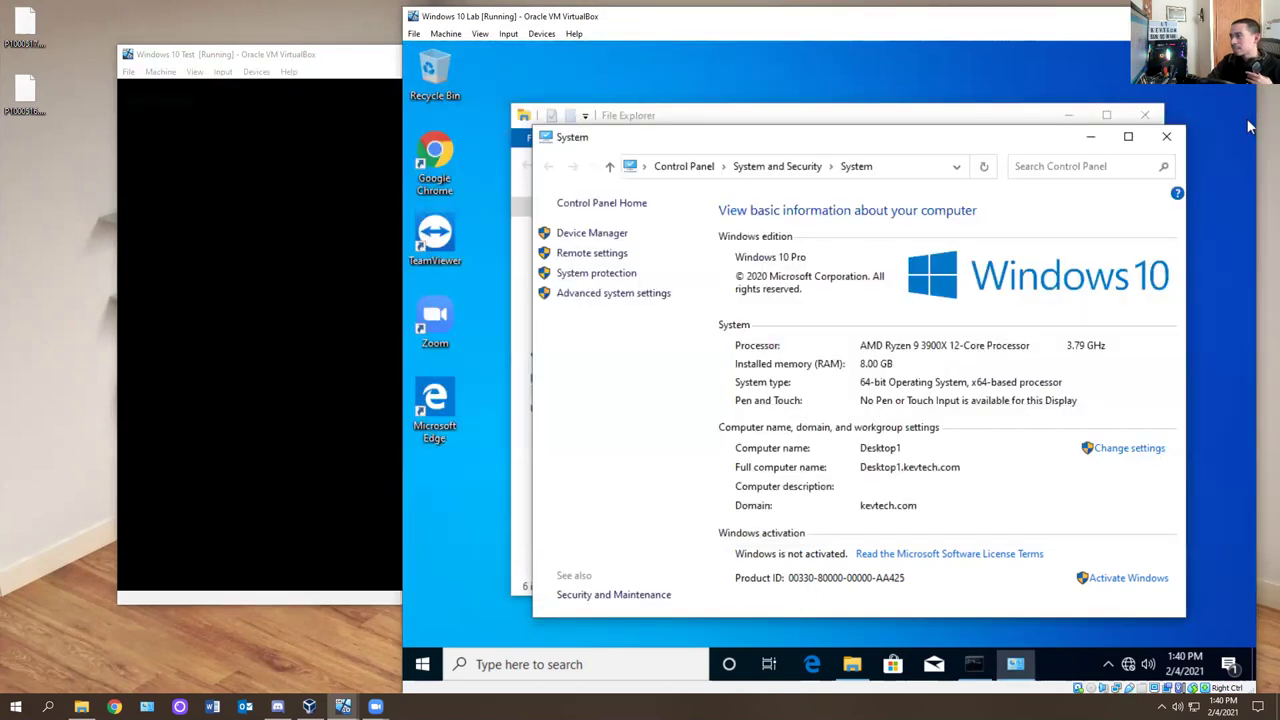
{"action": "left_click", "coordinate": [1166, 136]}
{"action": "left_click", "coordinate": [1145, 115]}
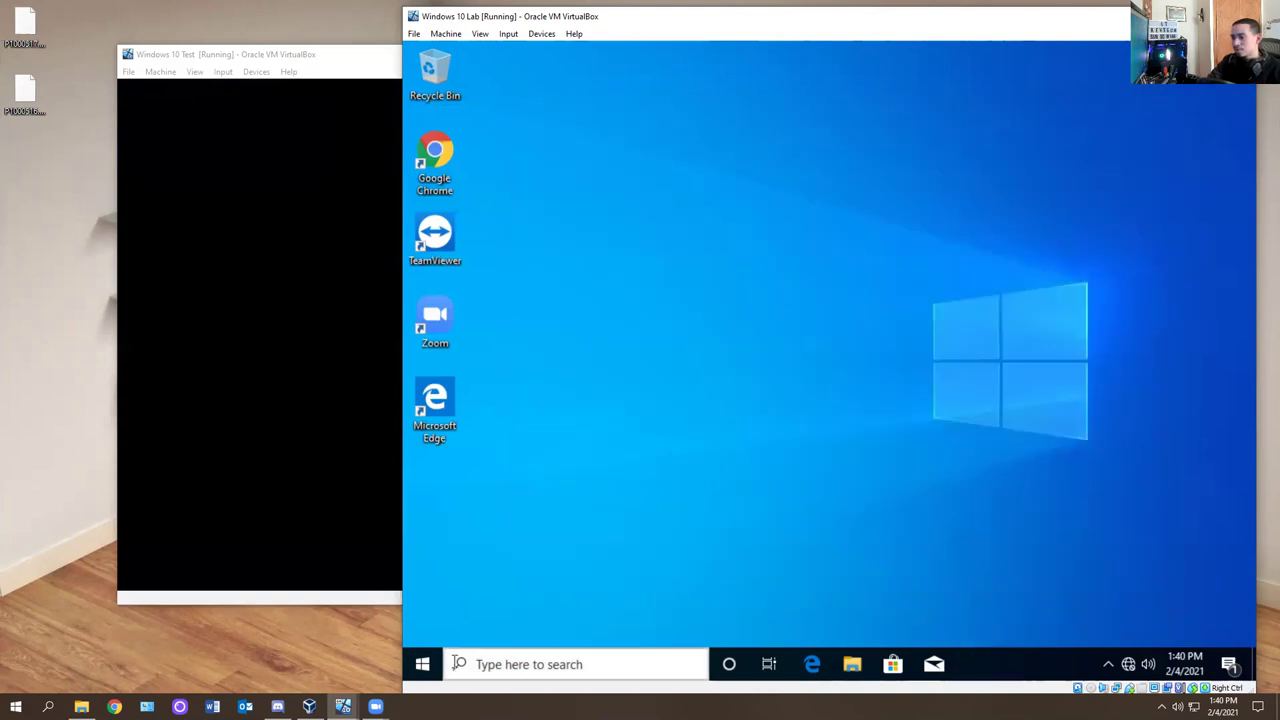
Search for the Command Prompt in the Windows 10 Lab virtual machine and open a fresh session.
{"action": "left_click", "coordinate": [423, 664]}
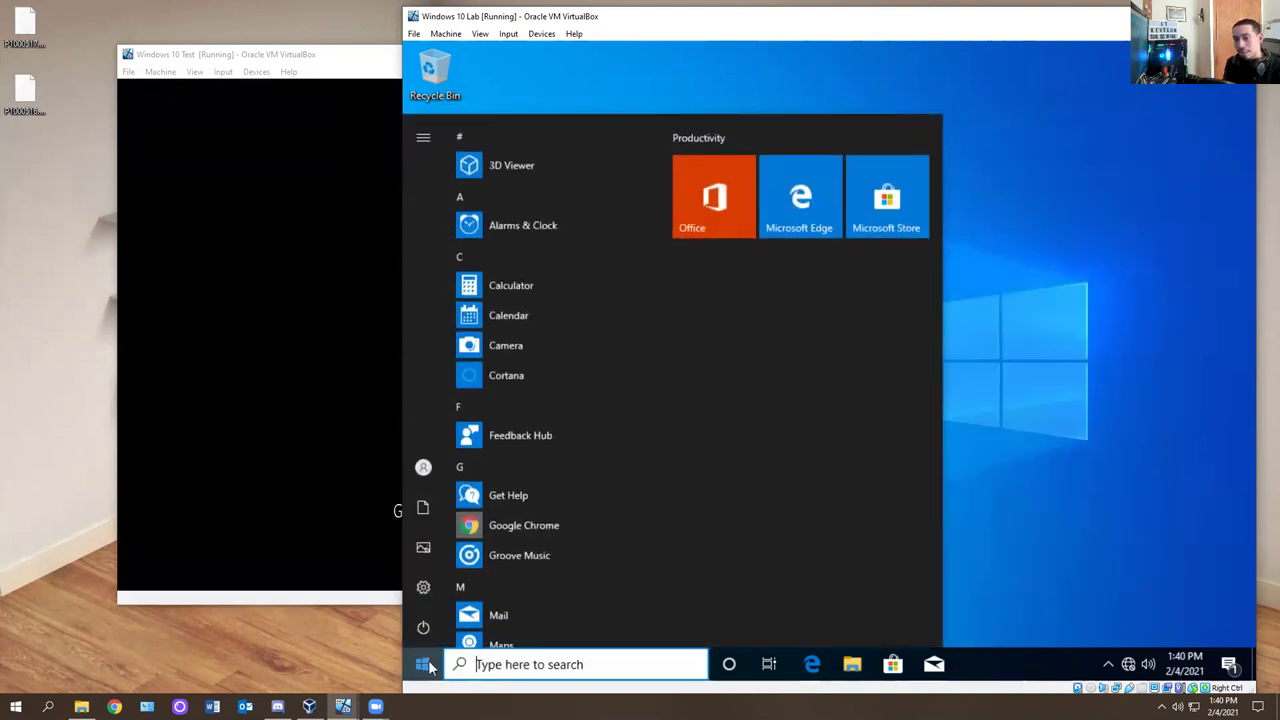
{"action": "type", "text": "cm"}
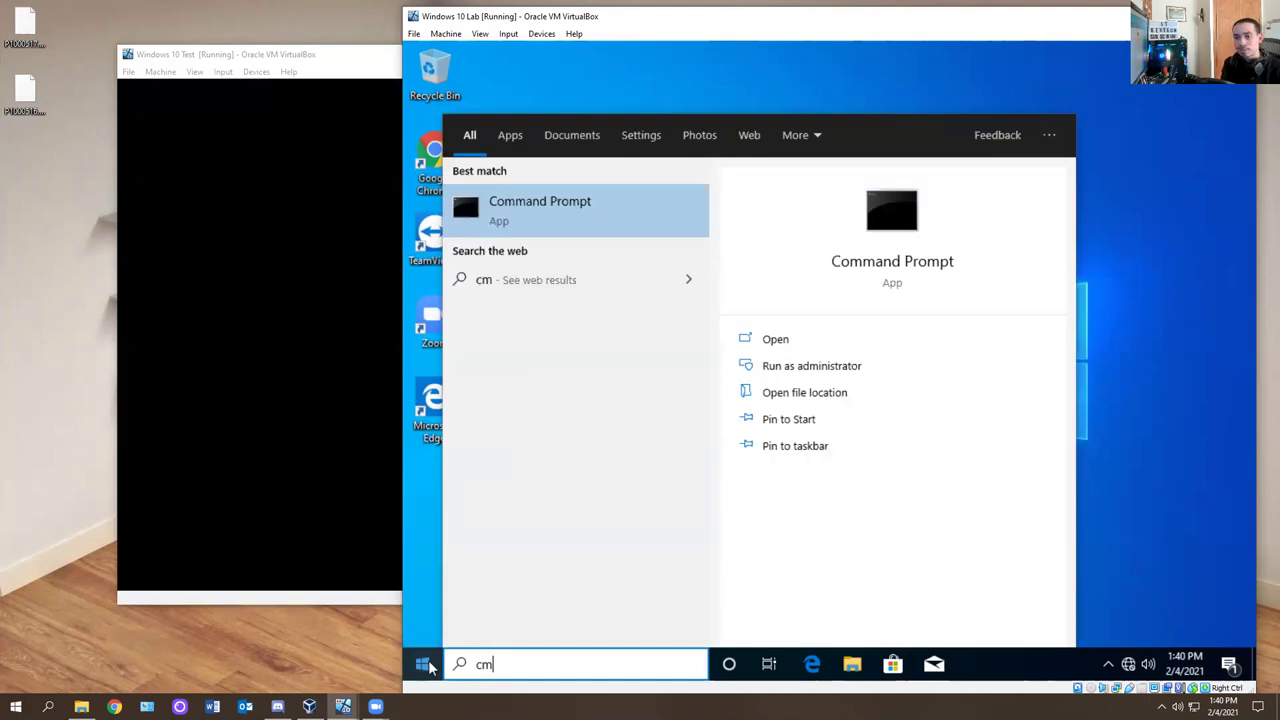
{"action": "key", "text": "Return"}
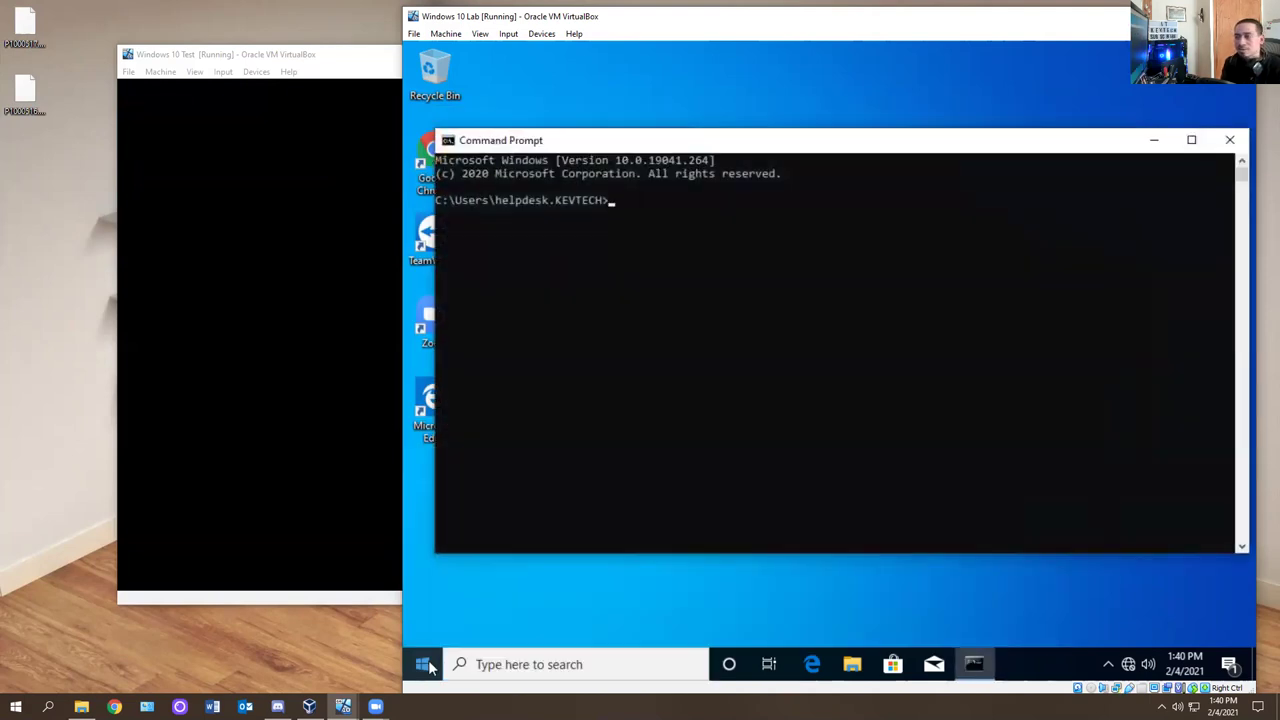
{"action": "type", "text": "net user"}
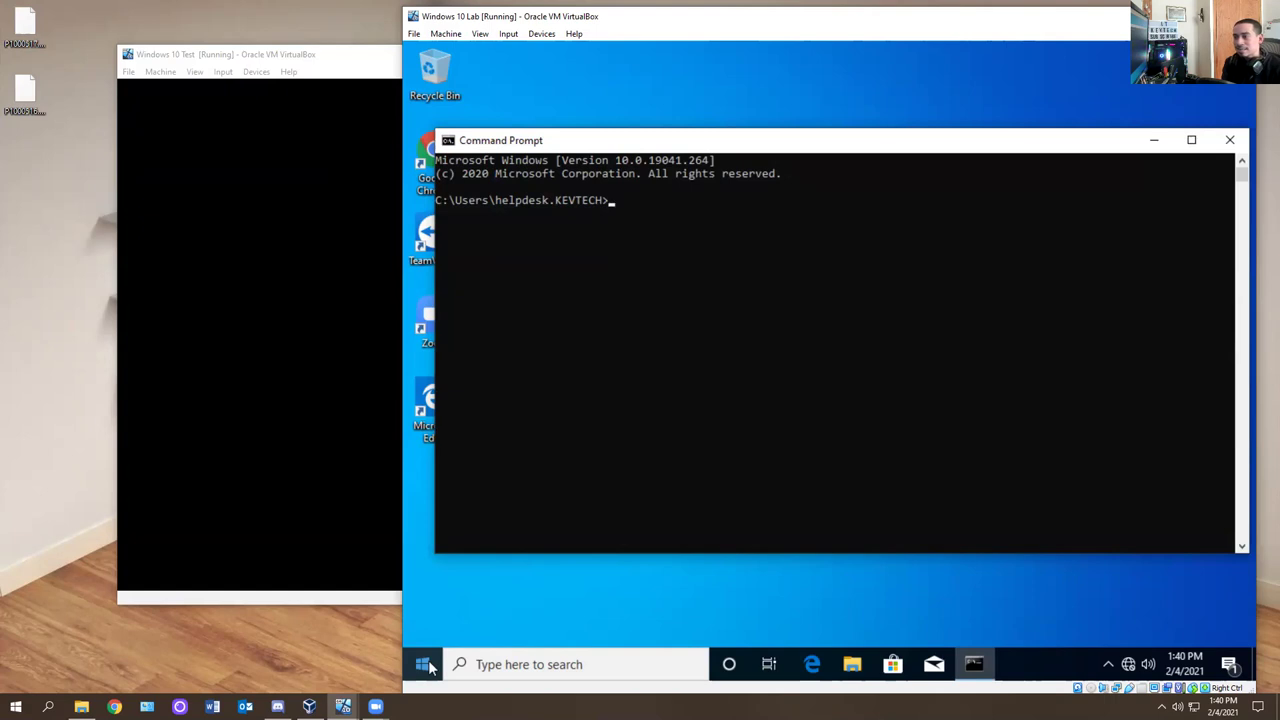
{"action": "key", "text": "BackSpace"}
{"action": "key", "text": "BackSpace"}
{"action": "key", "text": "BackSpace"}
{"action": "key", "text": "BackSpace"}
{"action": "key", "text": "BackSpace"}
{"action": "key", "text": "BackSpace"}
{"action": "key", "text": "BackSpace"}
{"action": "key", "text": "BackSpace"}
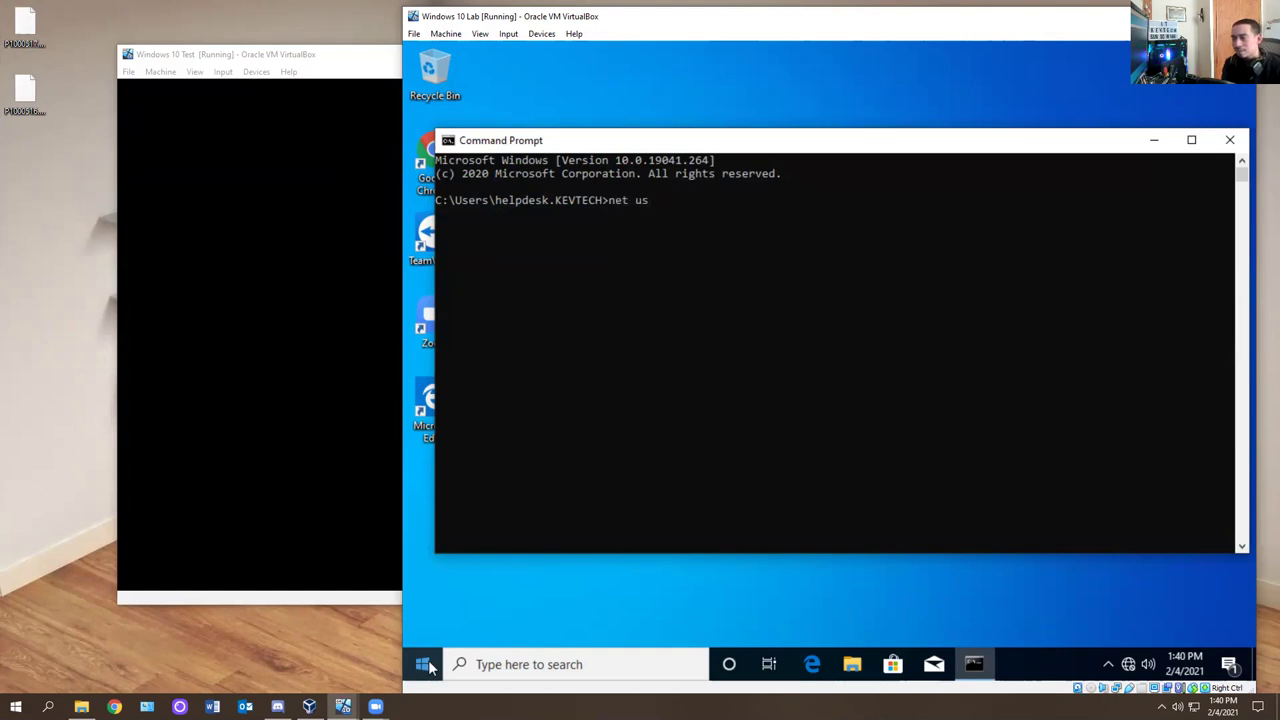
Show the help for "gpresult" and run "gpresult /r" to review the applied policies and security groups.
{"action": "type", "text": "gpresult"}
{"action": "key", "text": "Return"}
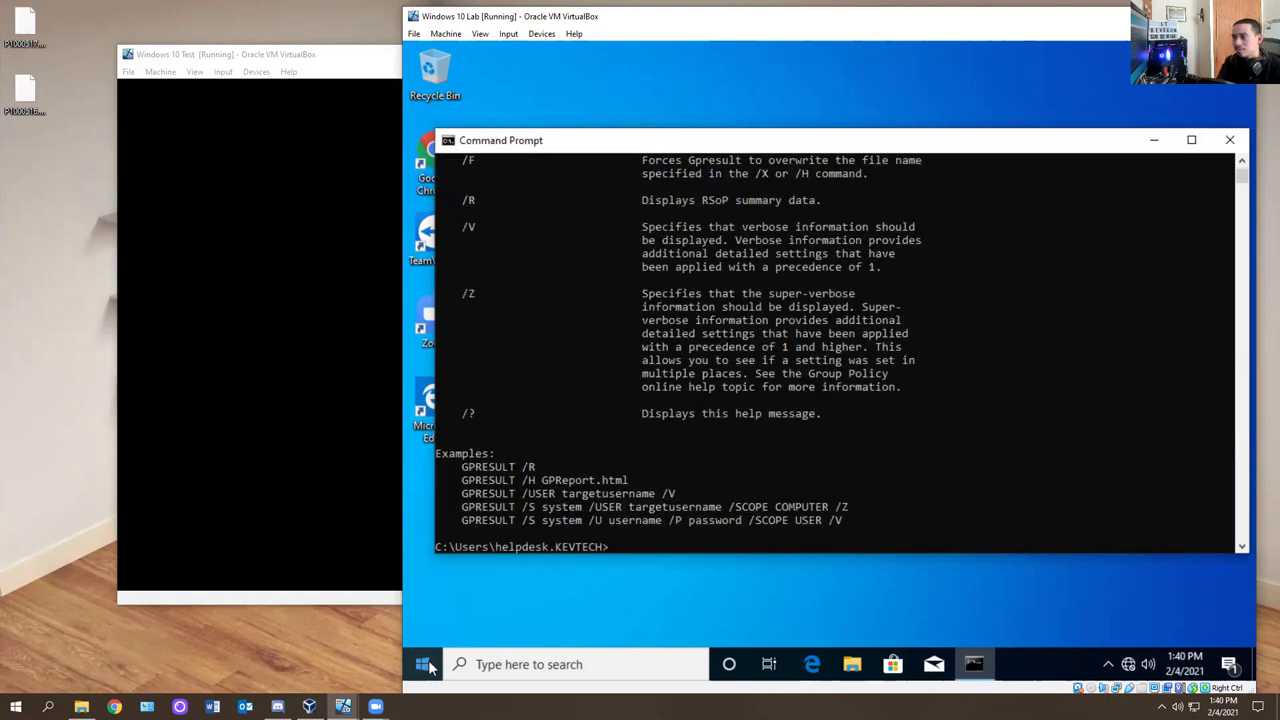
{"action": "key", "text": "Up"}
{"action": "type", "text": "/r"}
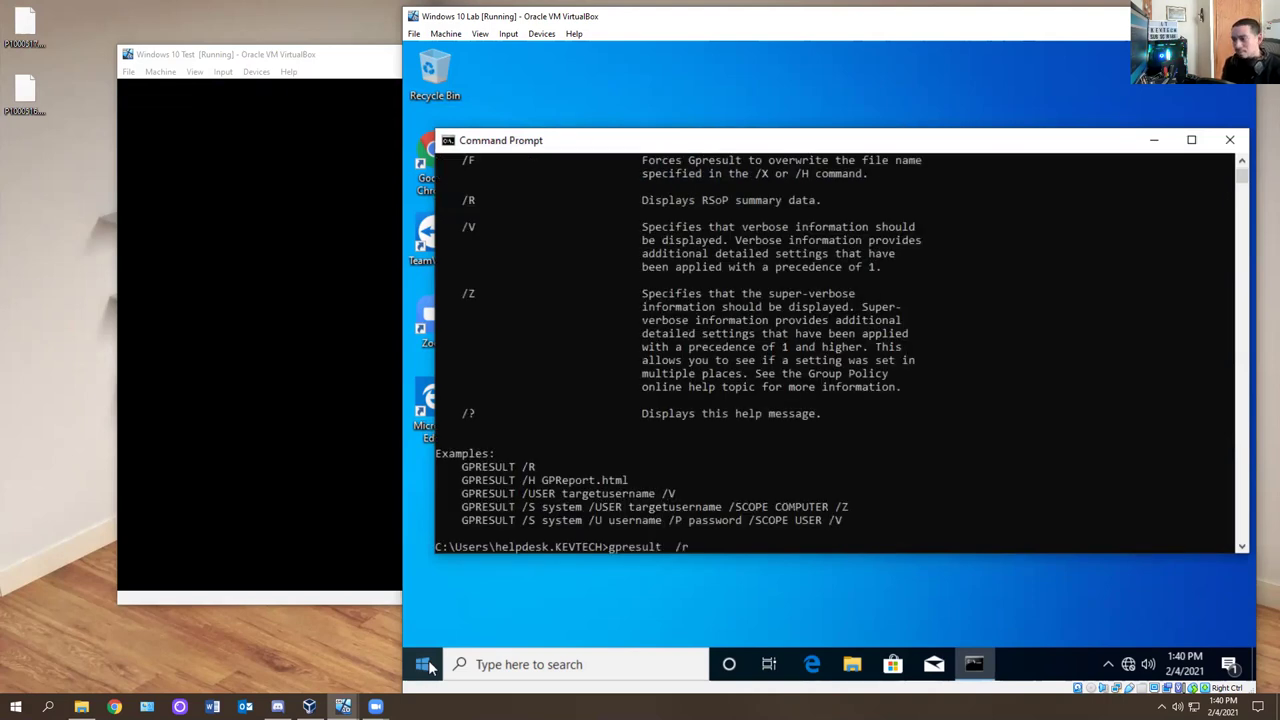
{"action": "key", "text": "Return"}
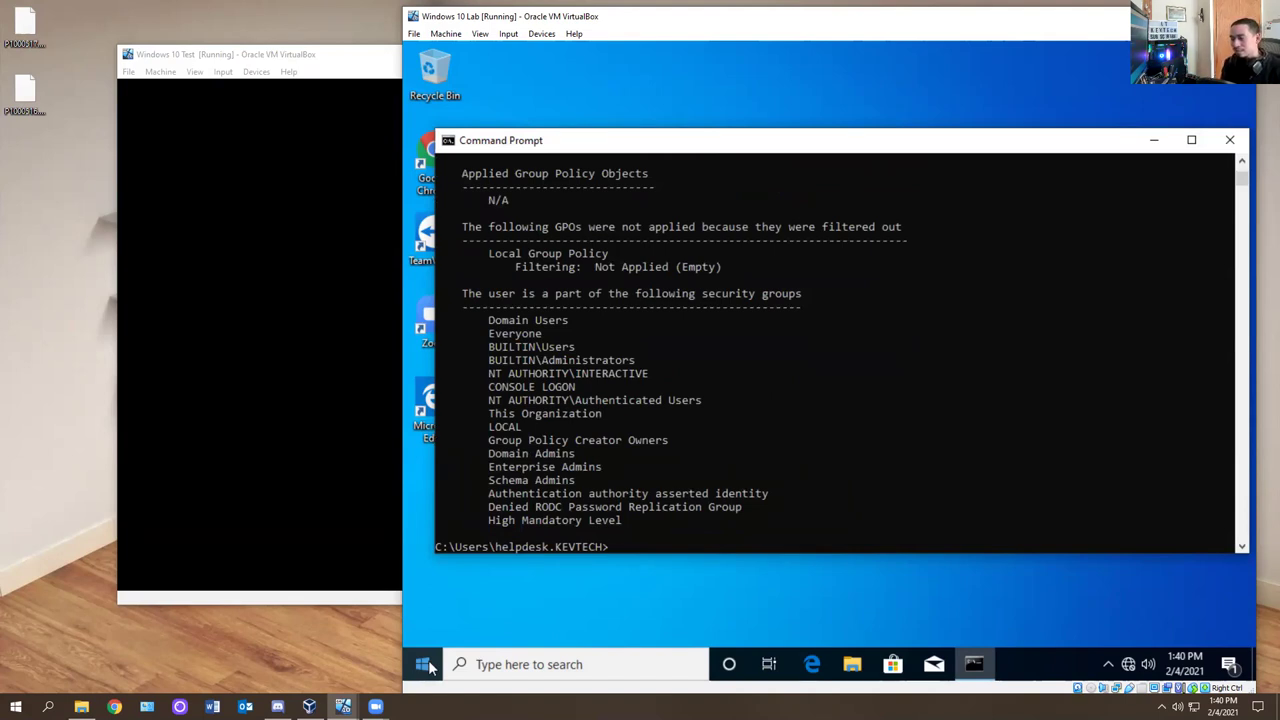
Run "nslookup" to check the default DNS server, and exit its interactive prompt.
{"action": "type", "text": "nslookup"}
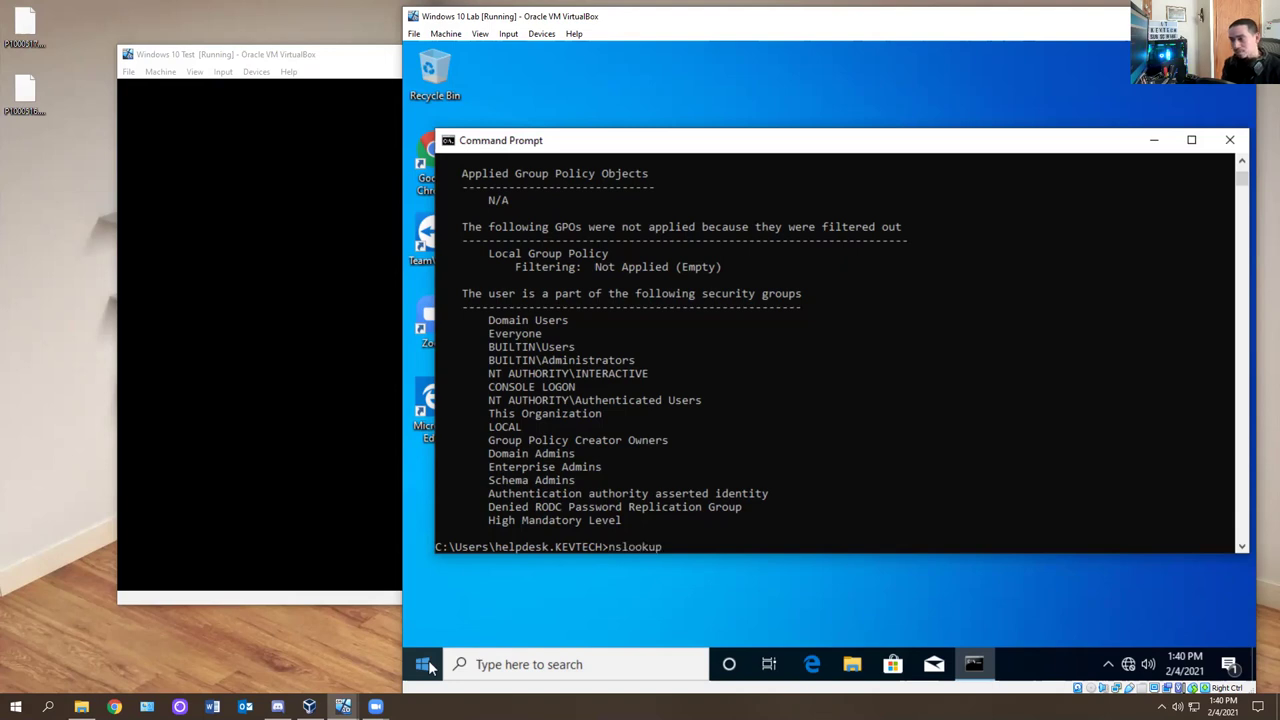
{"action": "key", "text": "Return"}
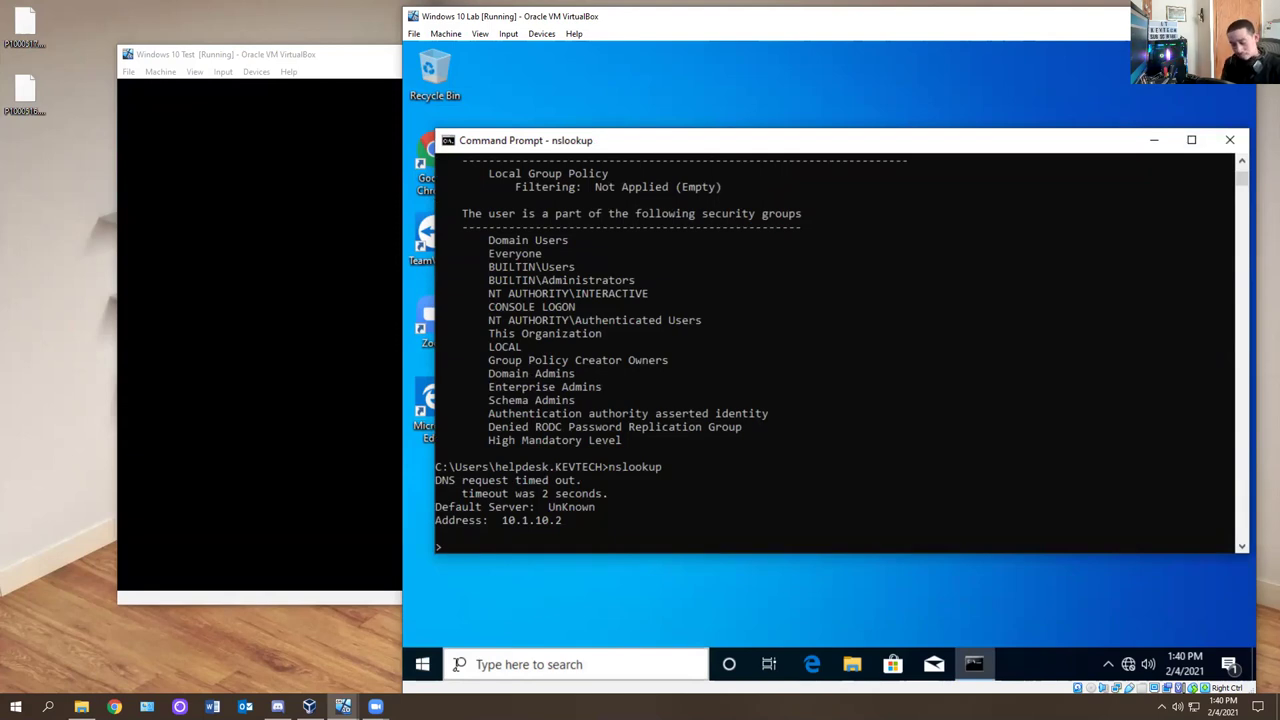
{"action": "key", "text": "ctrl+c"}
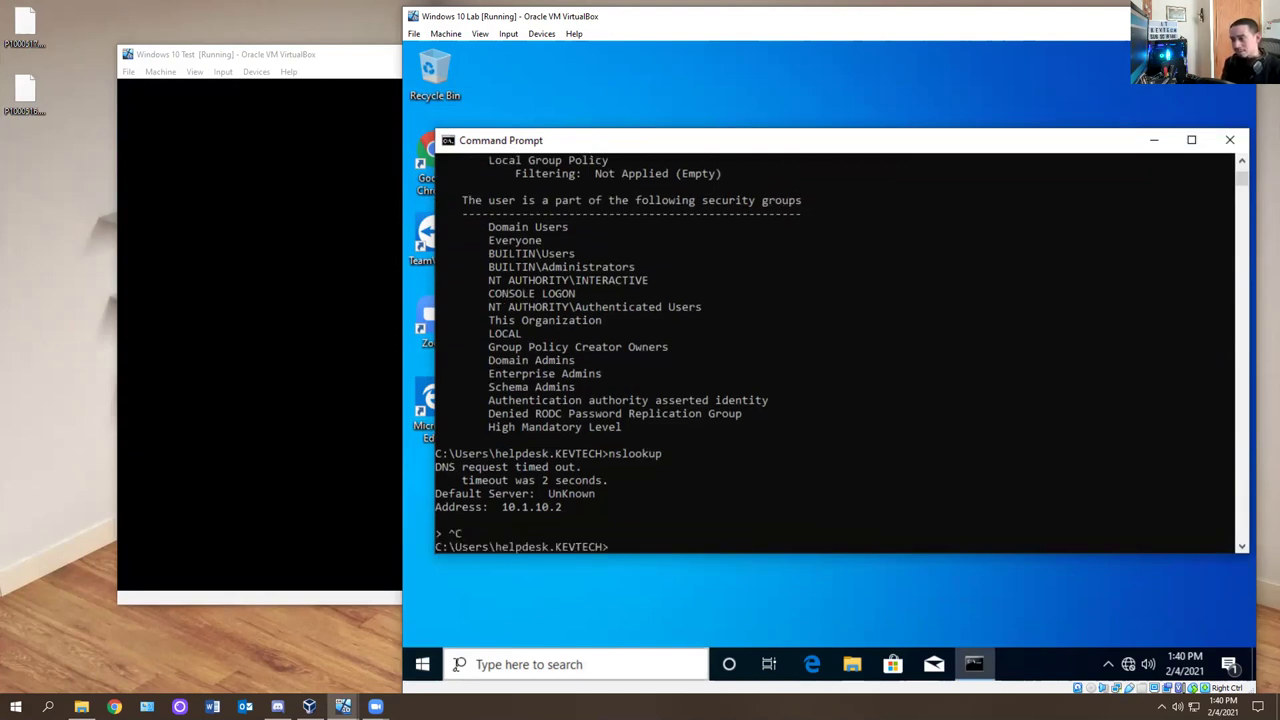
List the options of "ping", run "ping kevtech.com -t" for a continuous ping, and stop it after several replies.
{"action": "type", "text": "ping"}
{"action": "key", "text": "Return"}
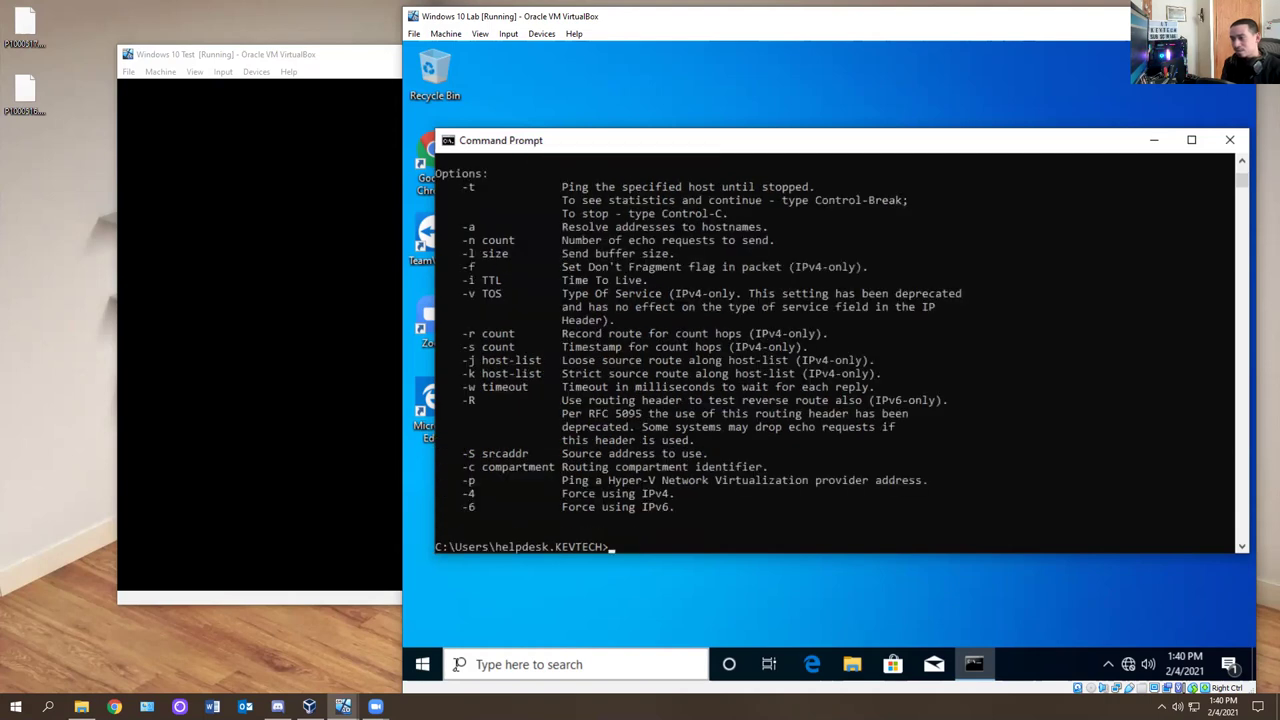
{"action": "type", "text": "ing"}
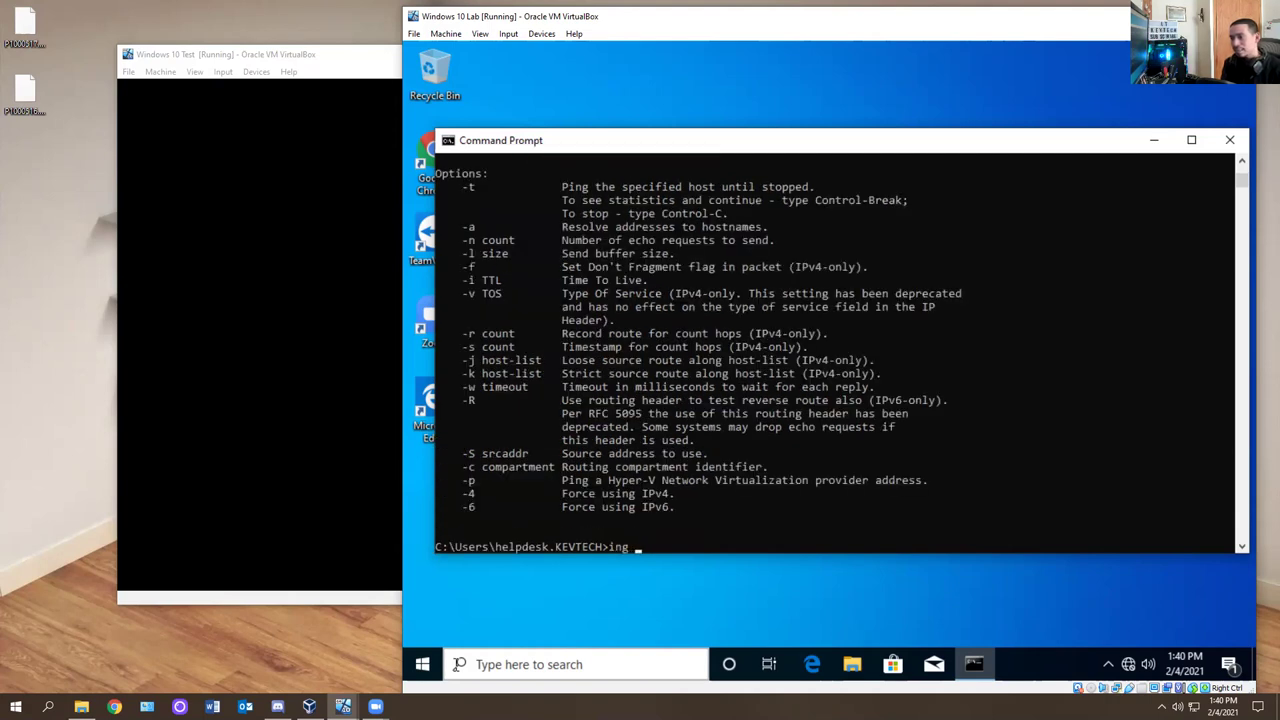
{"action": "key", "text": "Left"}
{"action": "key", "text": "Left"}
{"action": "key", "text": "Left"}
{"action": "key", "text": "Left"}
{"action": "type", "text": "ping kevtech.com "}
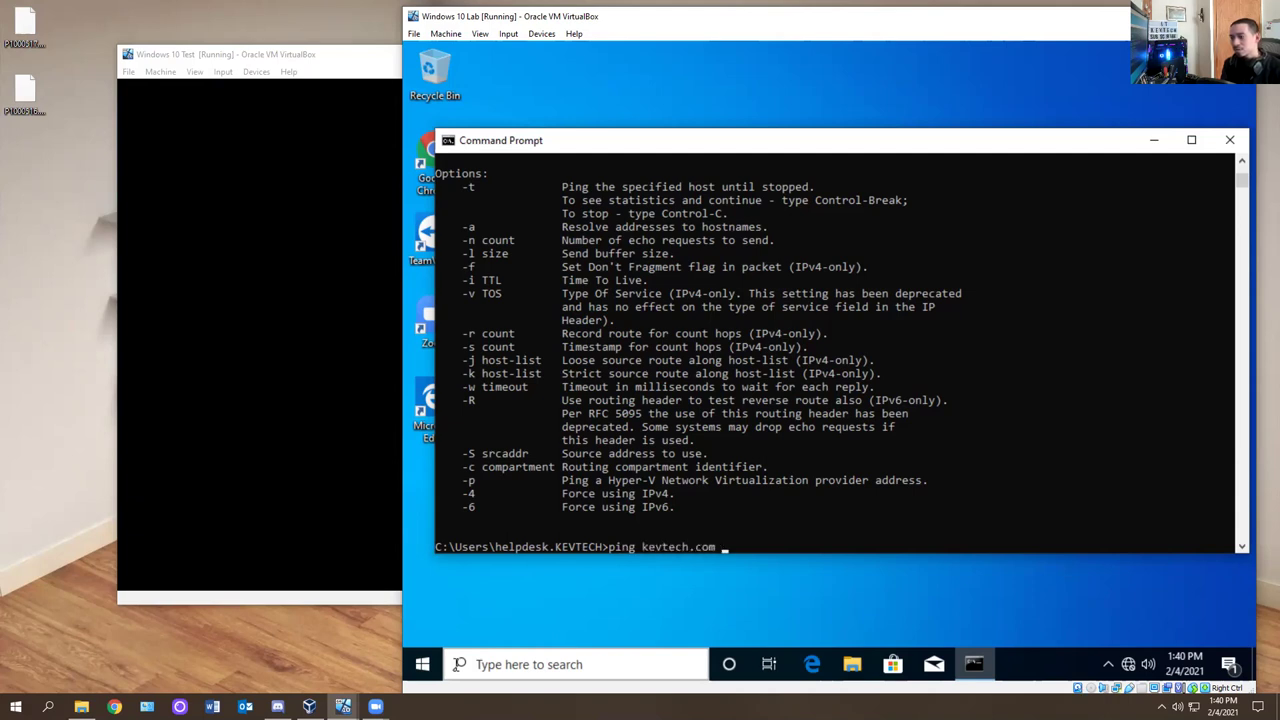
{"action": "type", "text": "-t"}
{"action": "key", "text": "Return"}
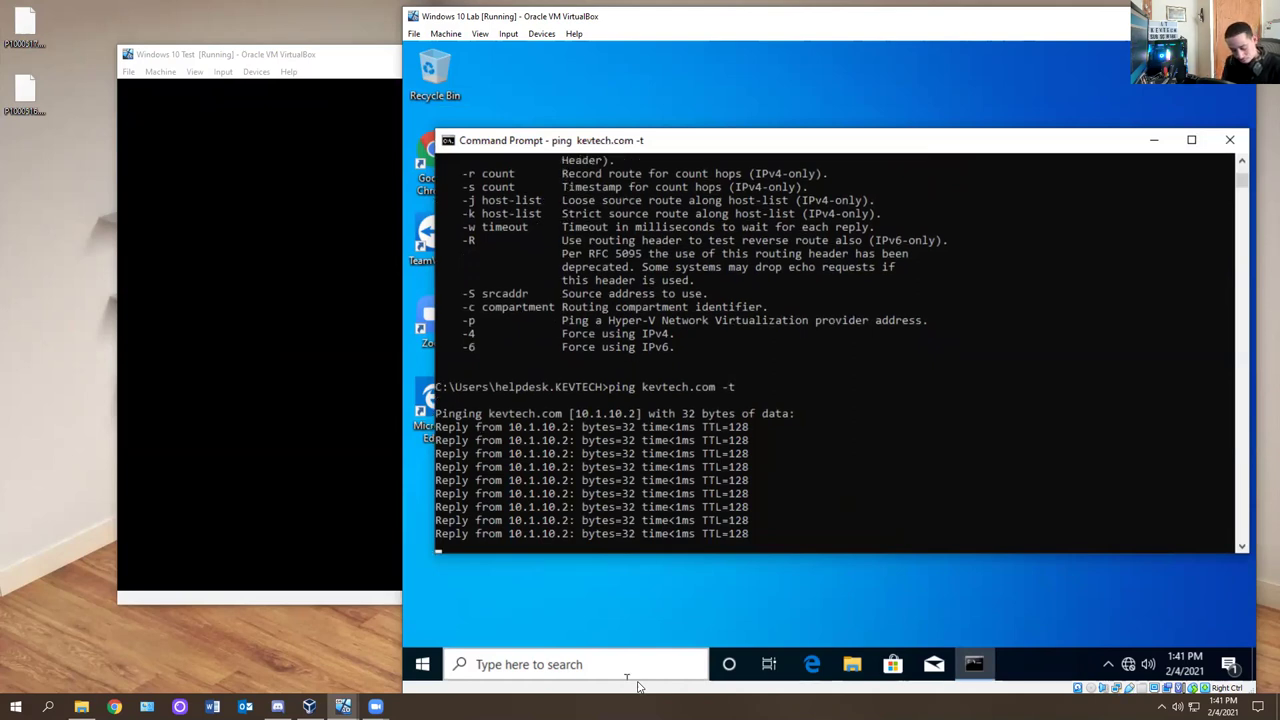
{"action": "key", "text": "ctrl+c"}
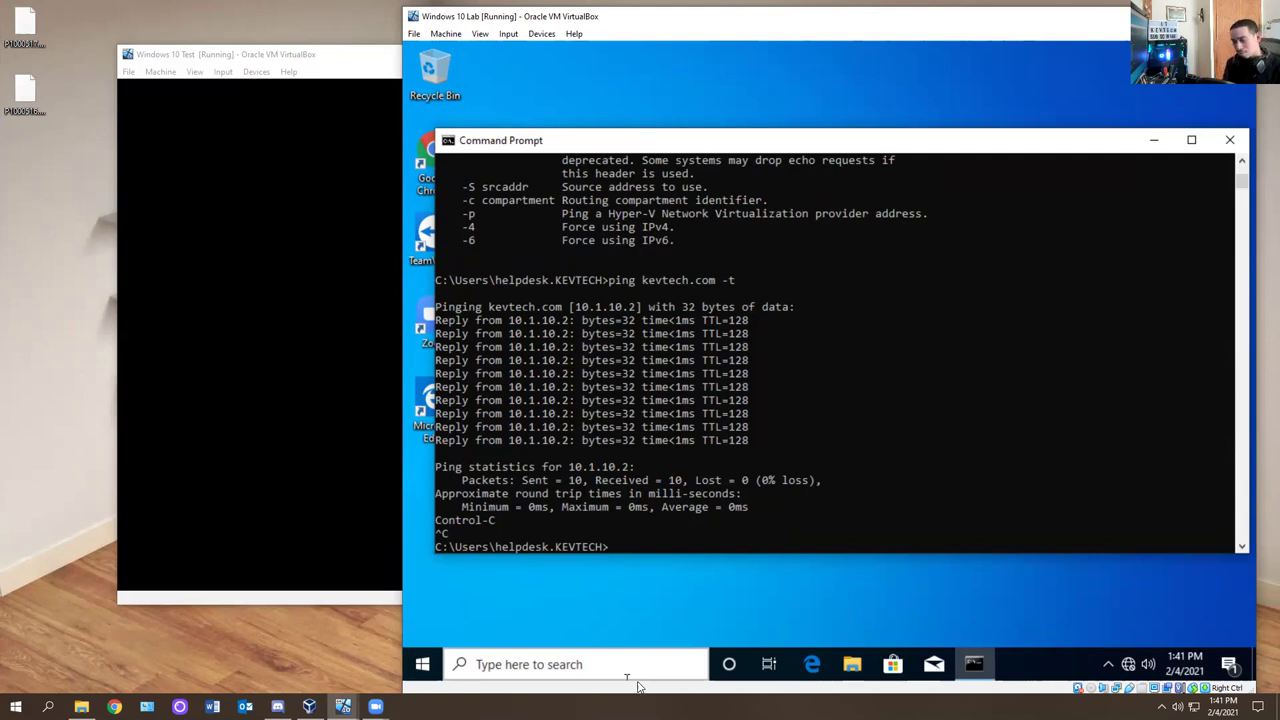
List the mapped network connections with "net use" and the local user accounts with "net user".
{"action": "type", "text": "net use"}
{"action": "key", "text": "Return"}
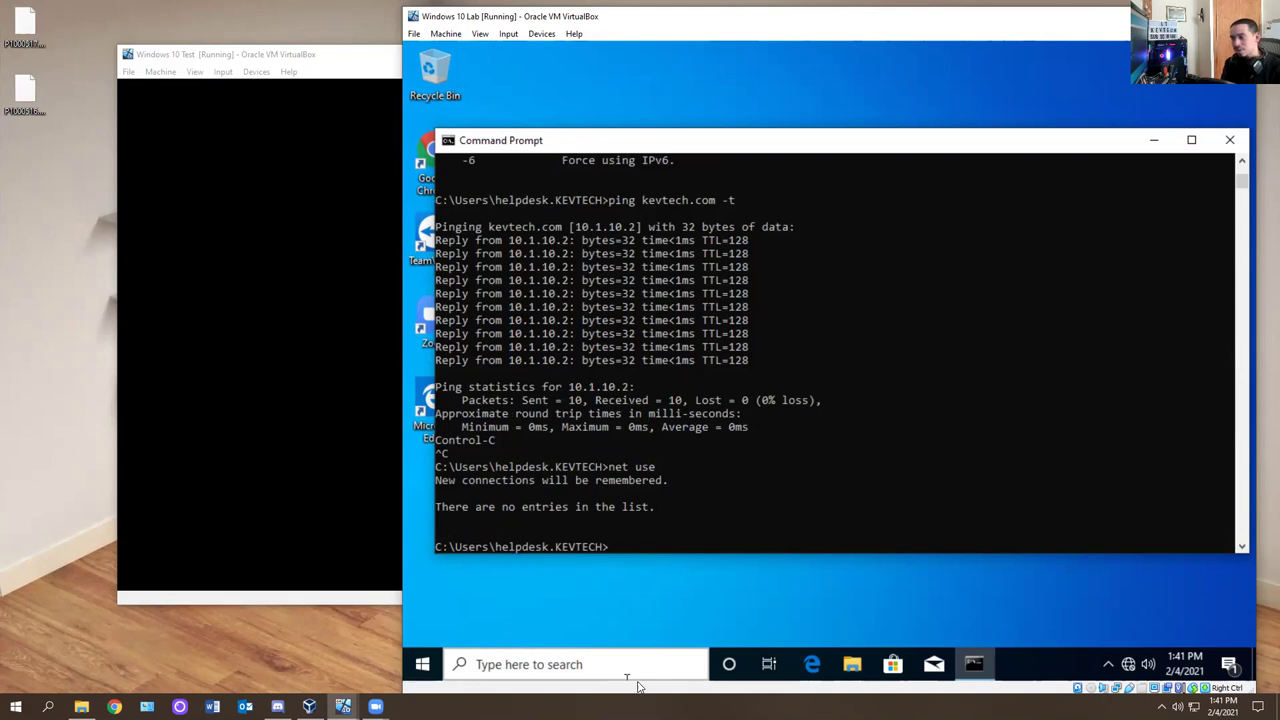
{"action": "type", "text": "net user"}
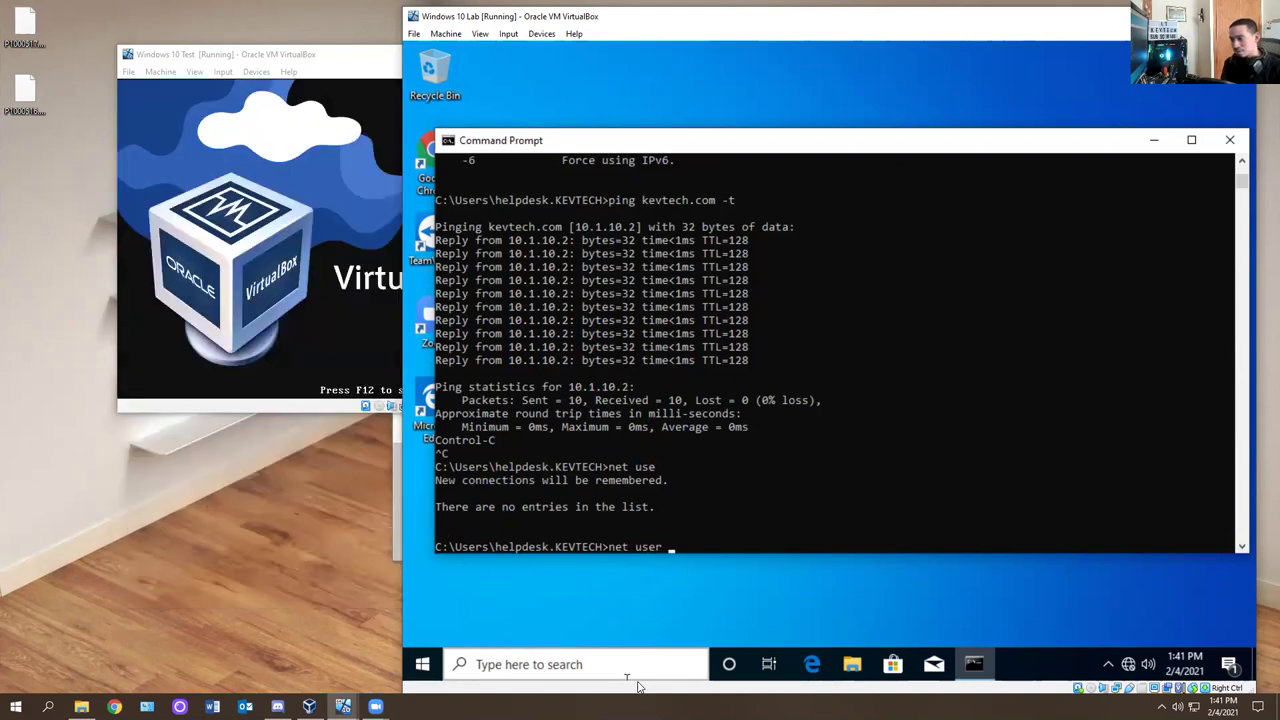
{"action": "key", "text": "Return"}
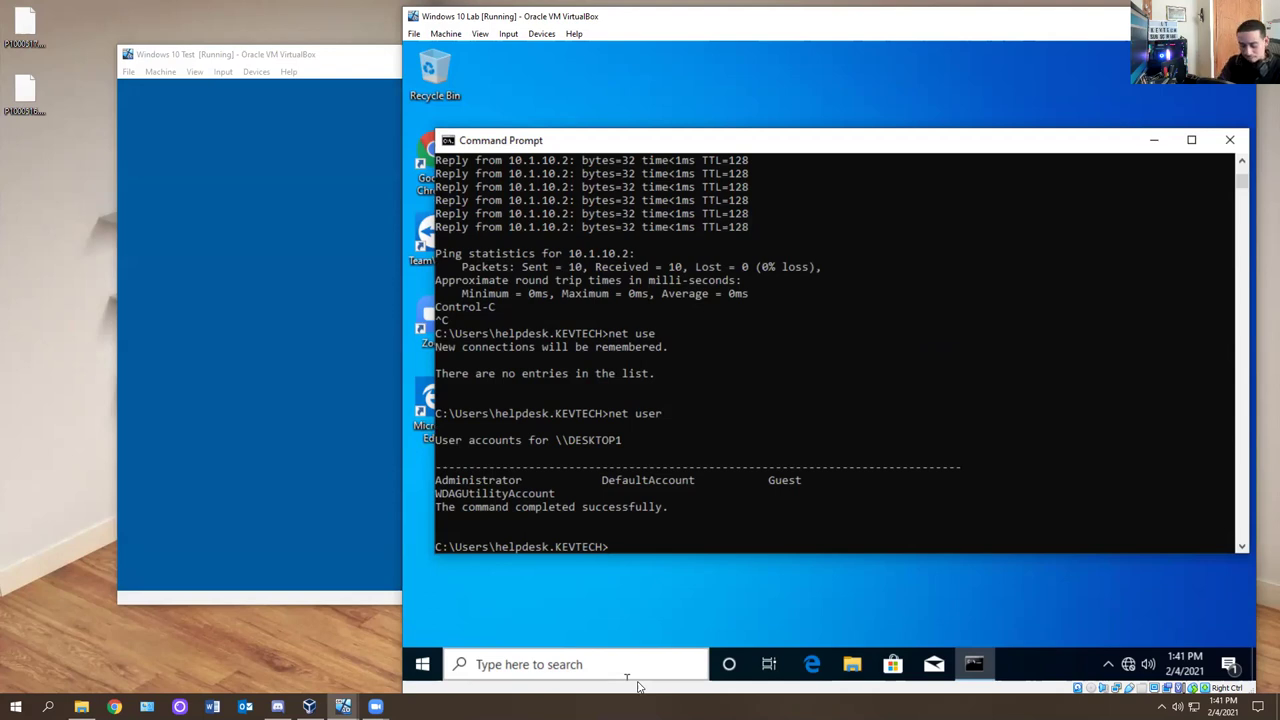
Query the helpdesk domain account's details with "net user helpdesk /domain".
{"action": "type", "text": "net user"}
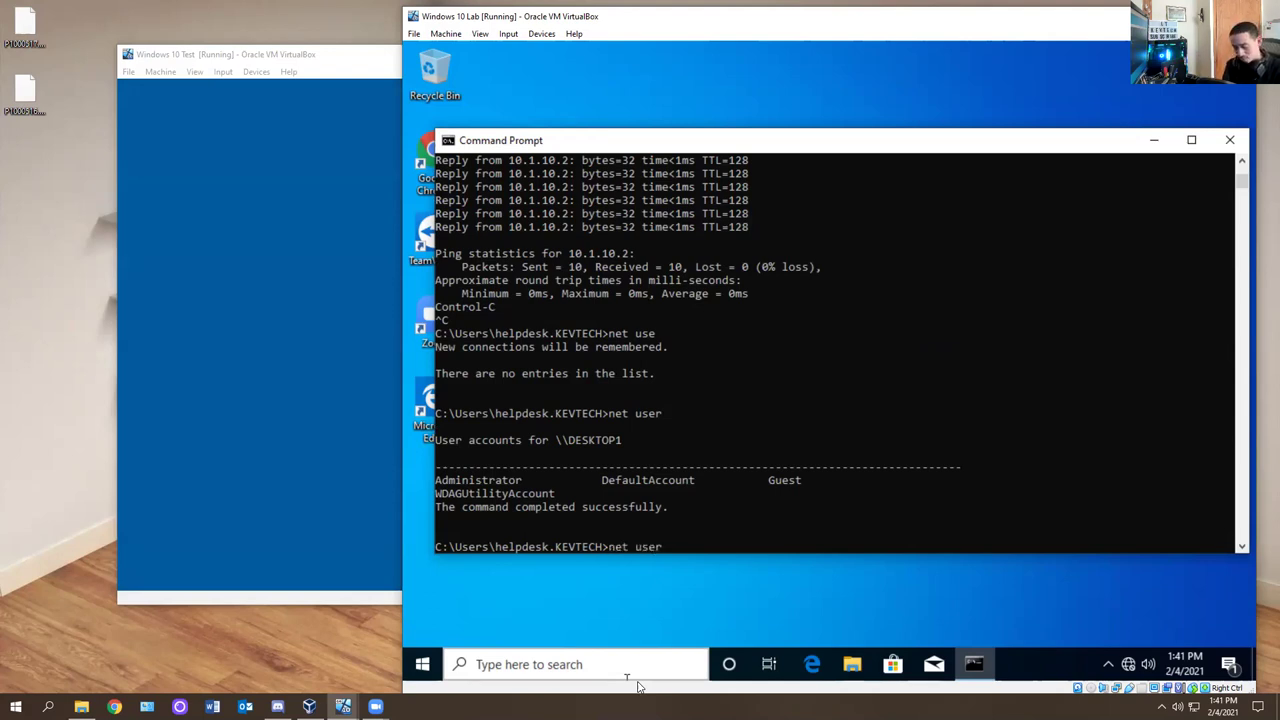
{"action": "type", "text": " helpdes"}
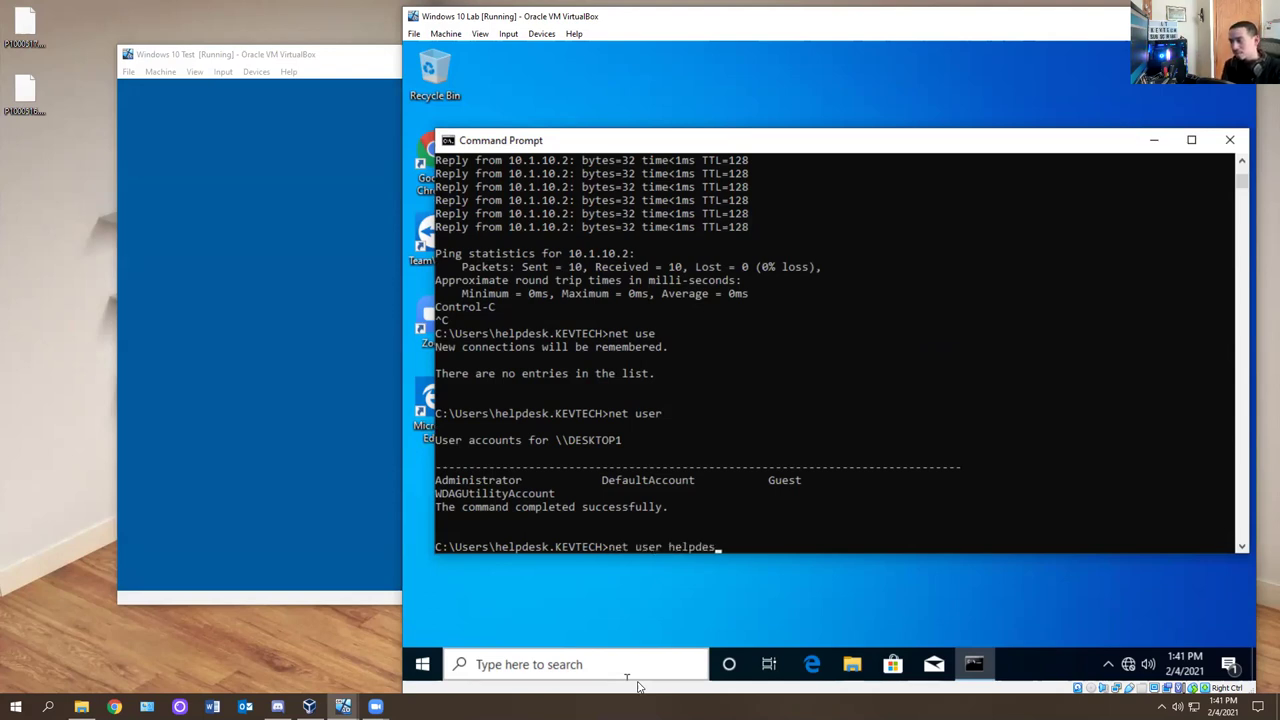
{"action": "type", "text": "k /domain"}
{"action": "key", "text": "Return"}
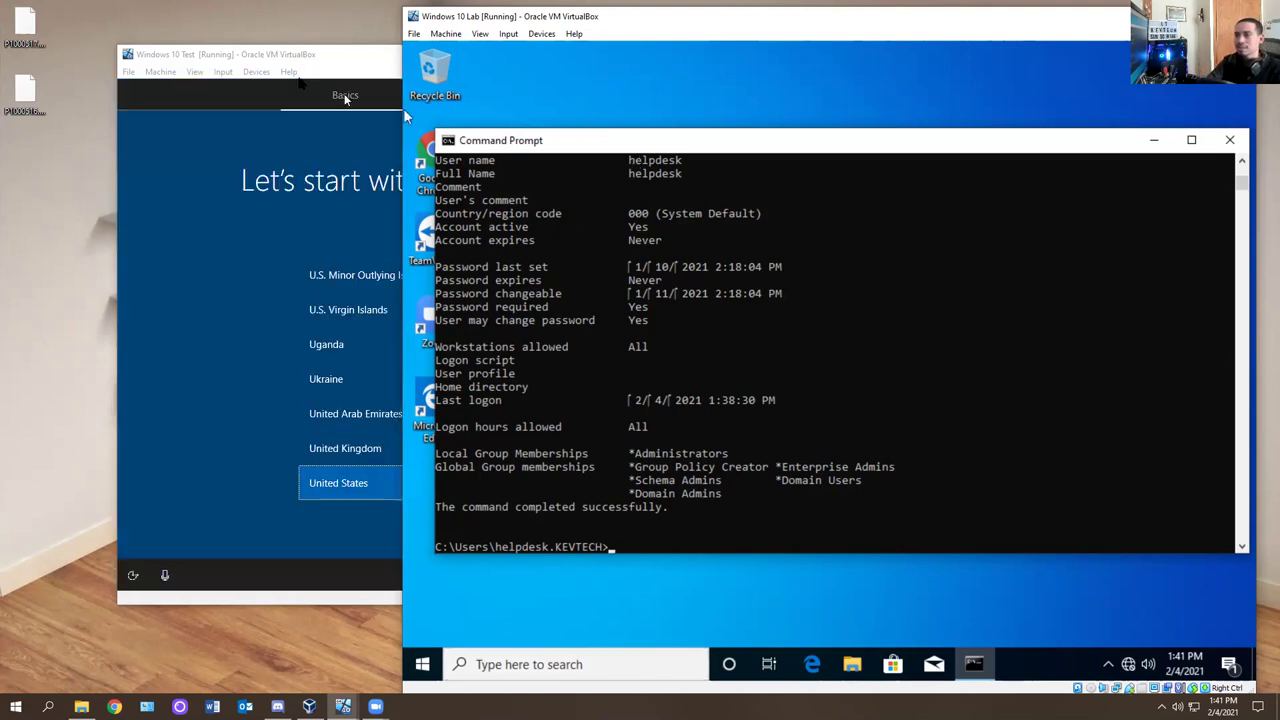
In the Windows 10 Test setup, accept United States as region and US as keyboard layout, and skip a second layout.
{"action": "left_click", "coordinate": [300, 80]}
{"action": "left_click", "coordinate": [748, 531]}
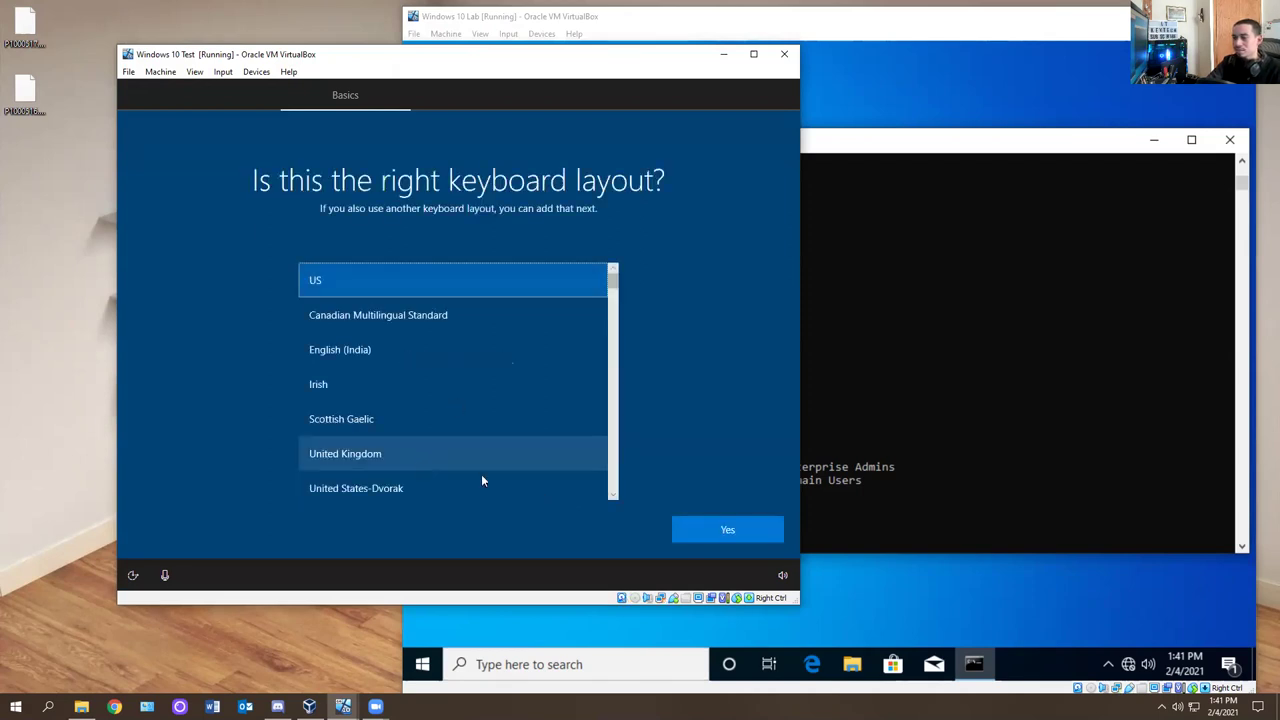
{"action": "left_click", "coordinate": [767, 537]}
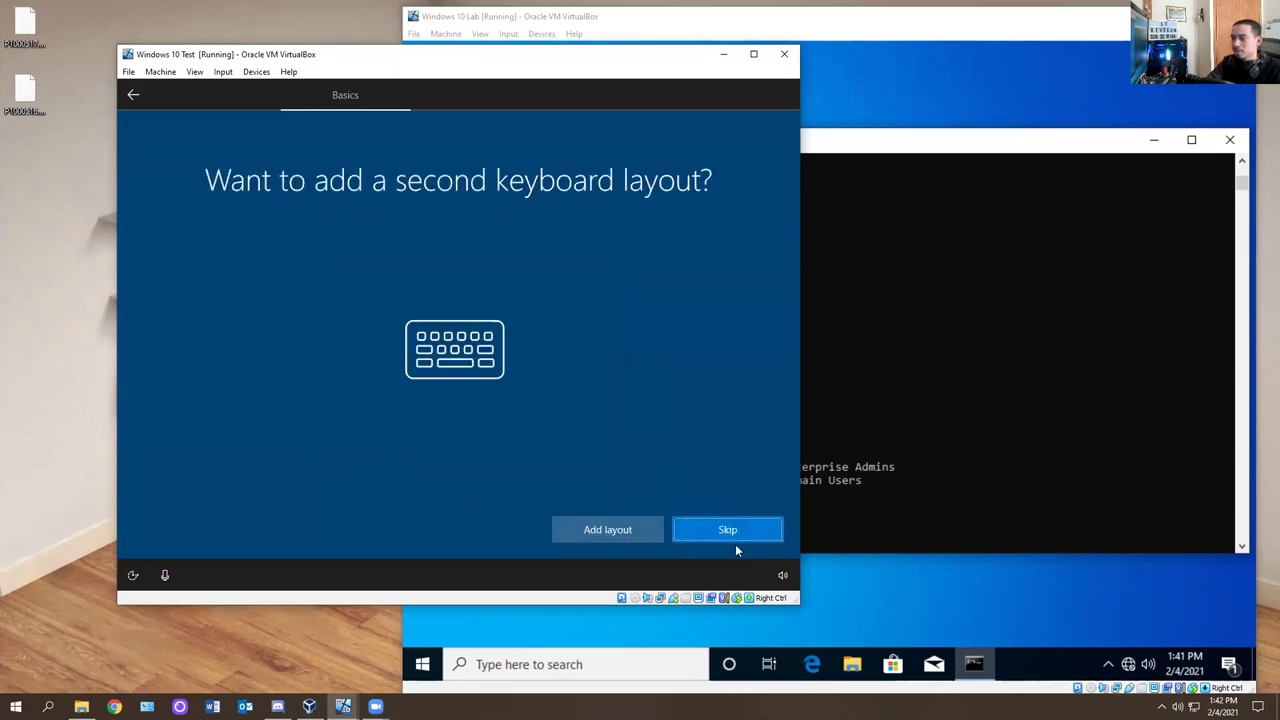
{"action": "left_click", "coordinate": [735, 543]}
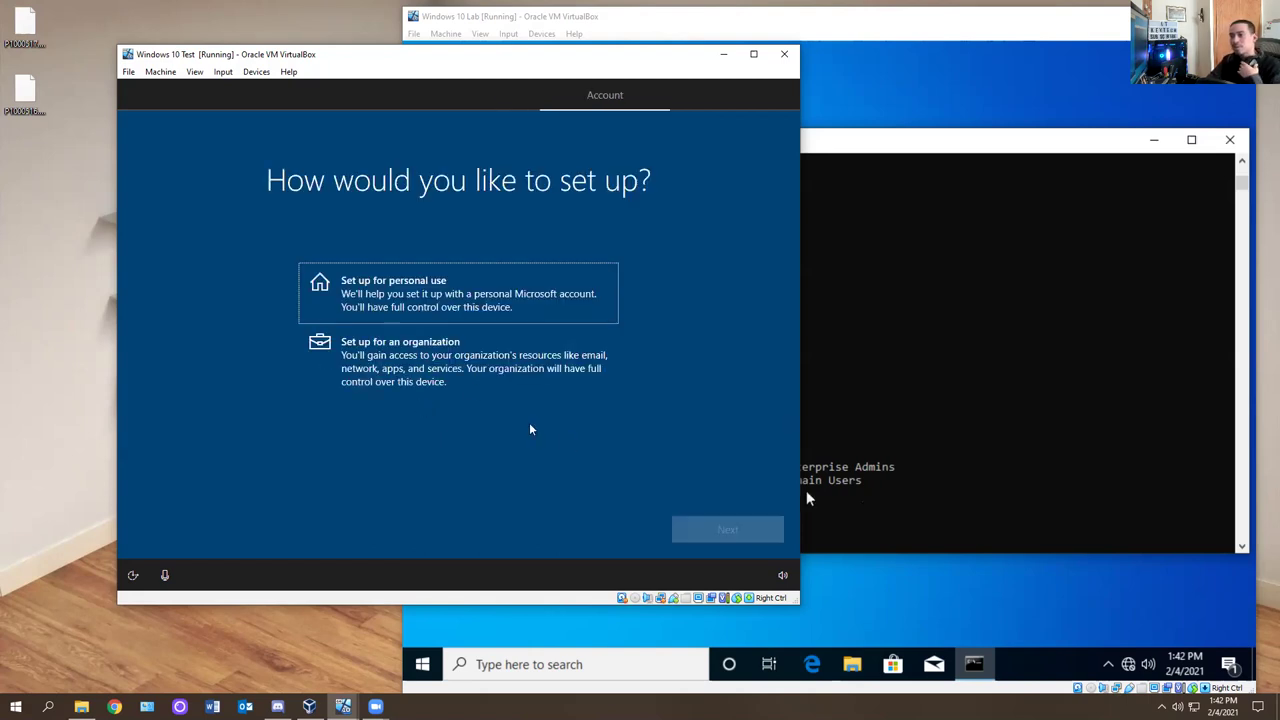
Choose to set up the test machine for personal use and continue to the account page.
{"action": "left_click", "coordinate": [435, 307]}
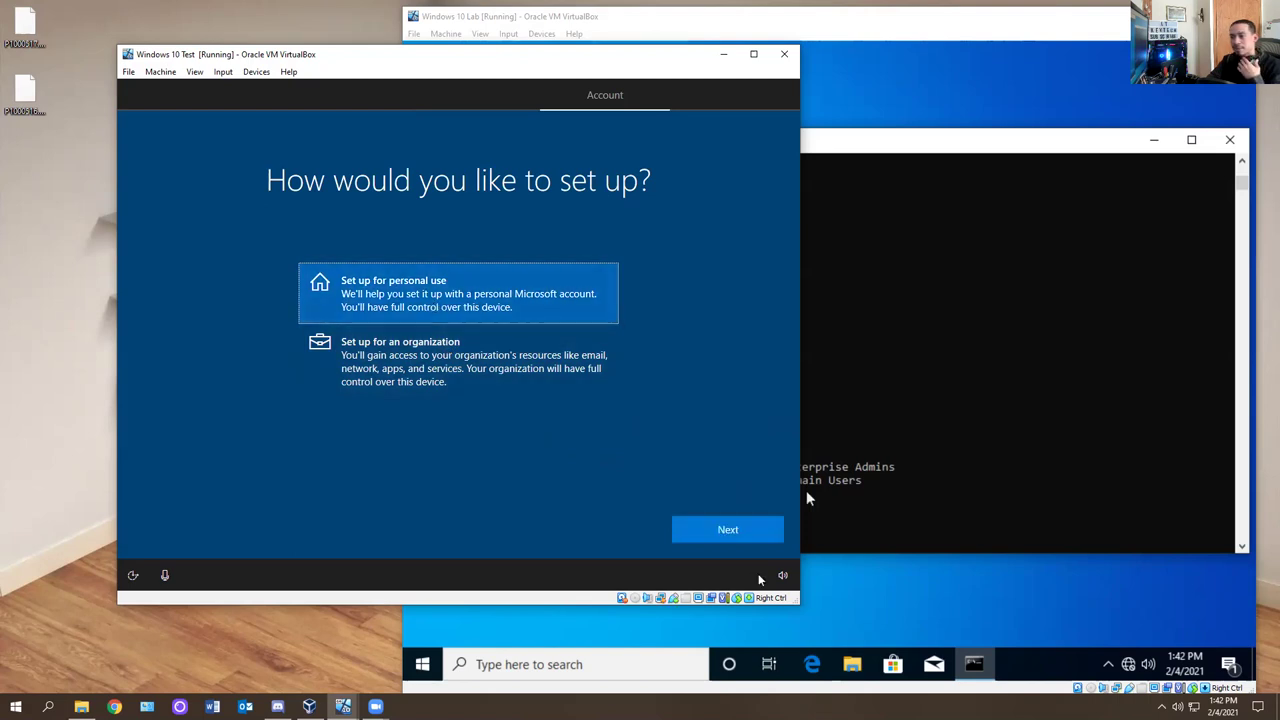
{"action": "left_click", "coordinate": [680, 522]}
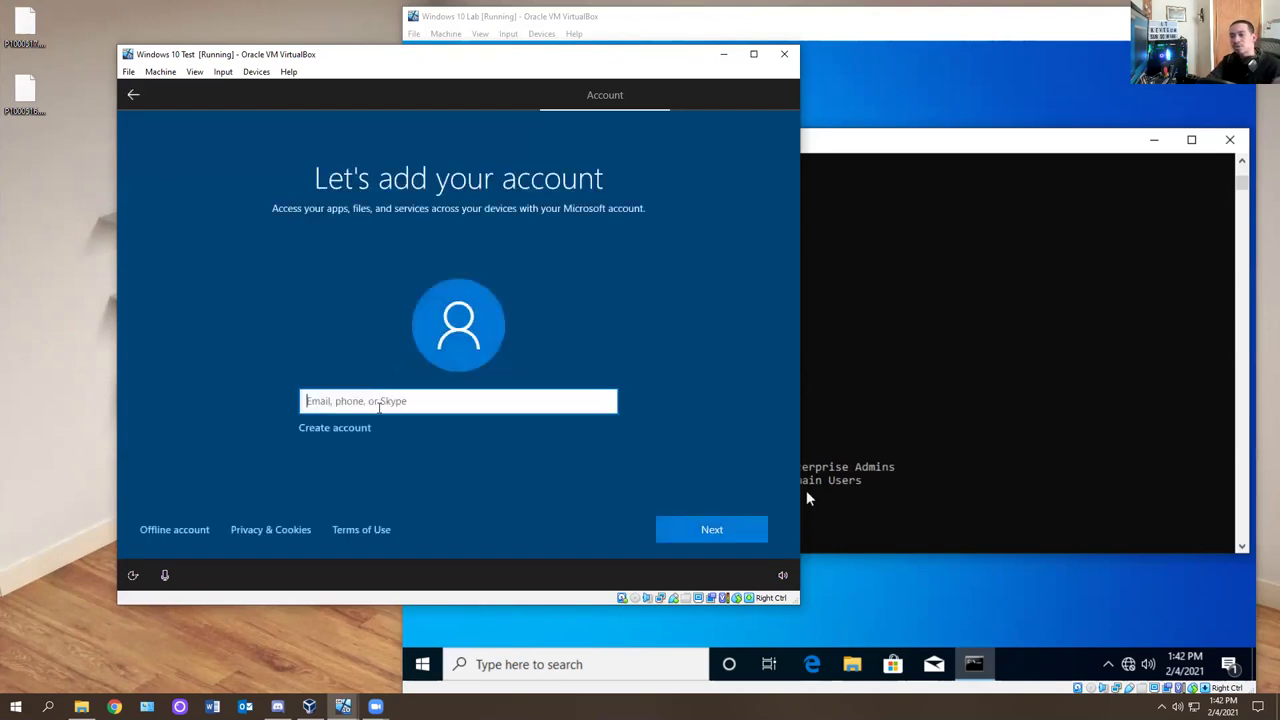
{"action": "left_click", "coordinate": [172, 529]}
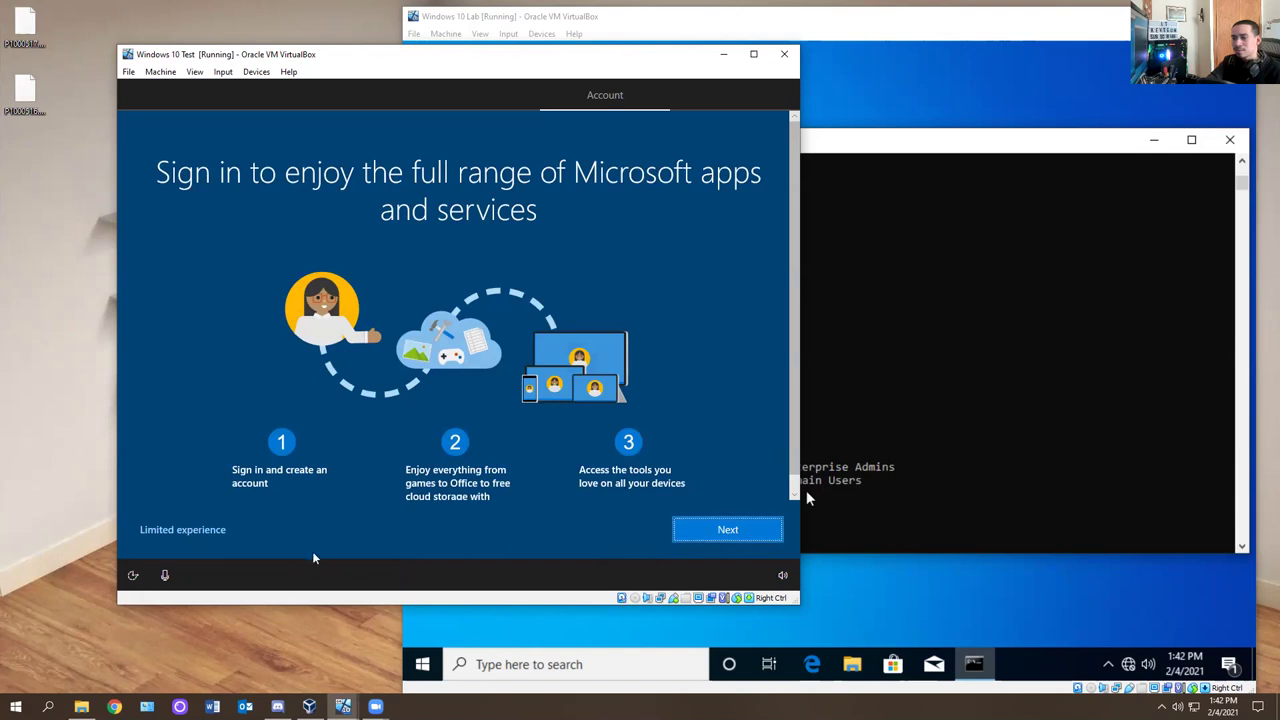
{"action": "left_click", "coordinate": [677, 536]}
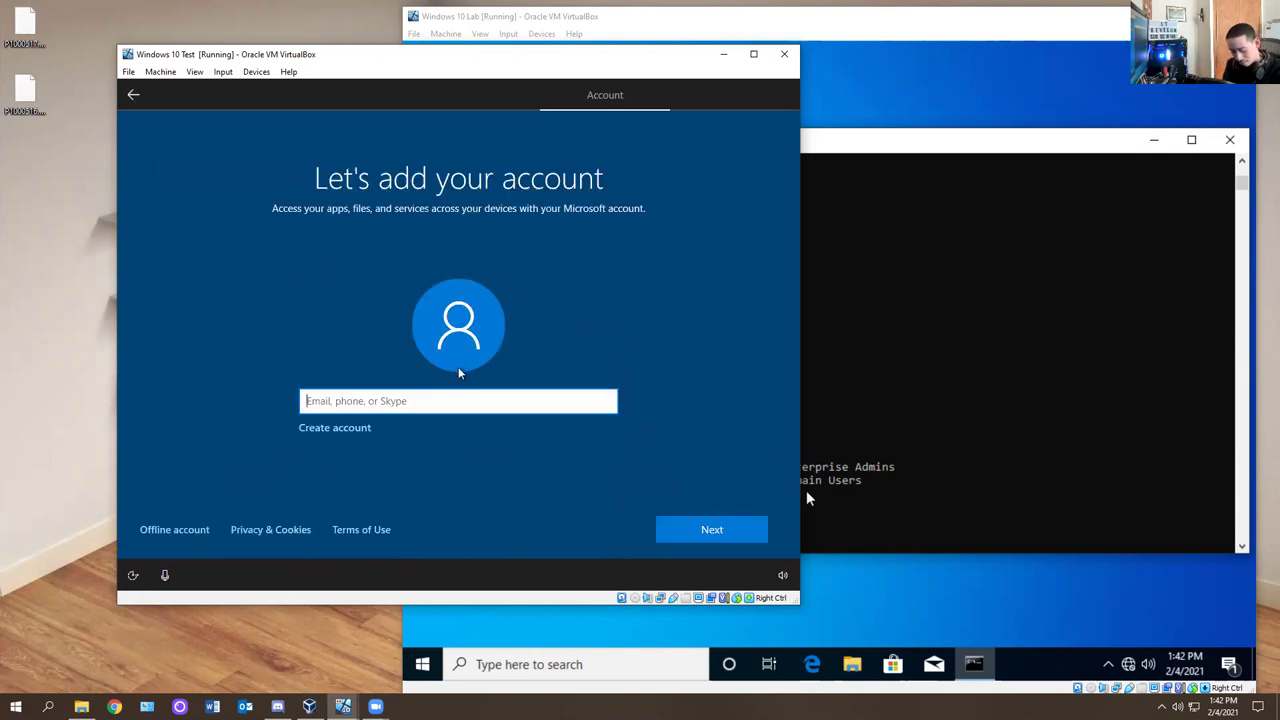
{"action": "type", "text": "H"}
{"action": "key", "text": "BackSpace"}
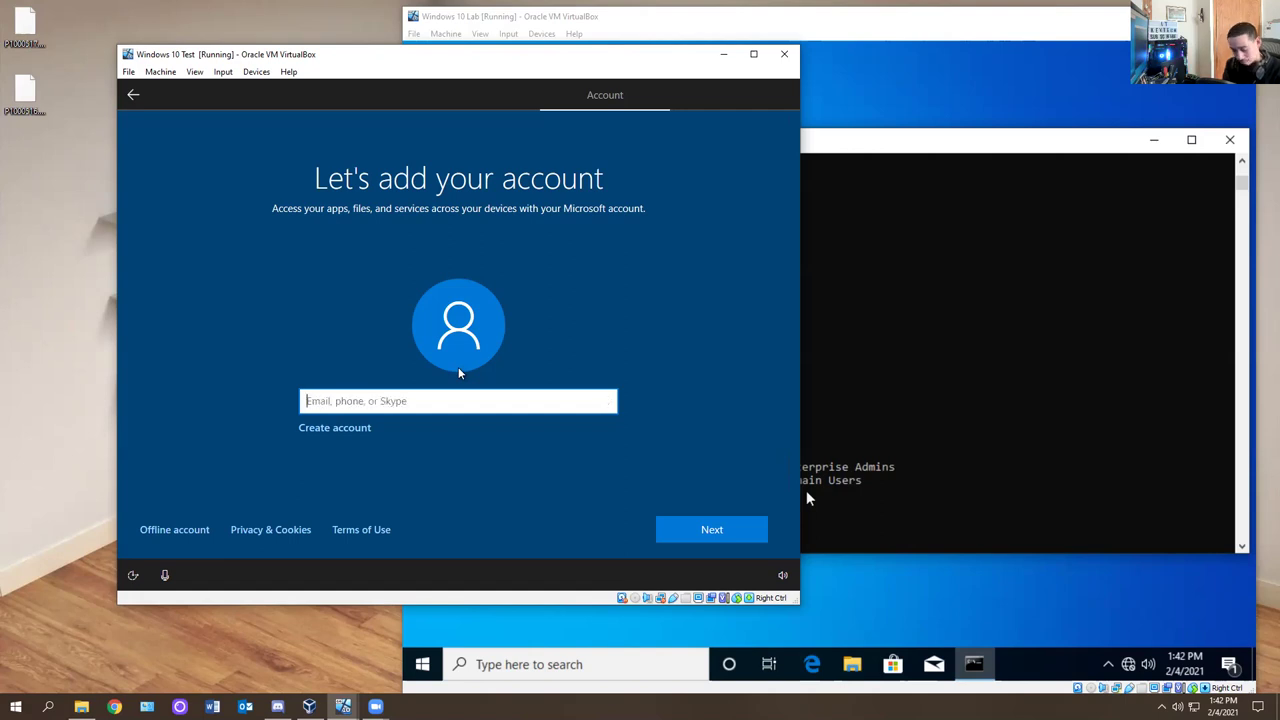
{"action": "type", "text": "Admini"}
{"action": "key", "text": "BackSpace"}
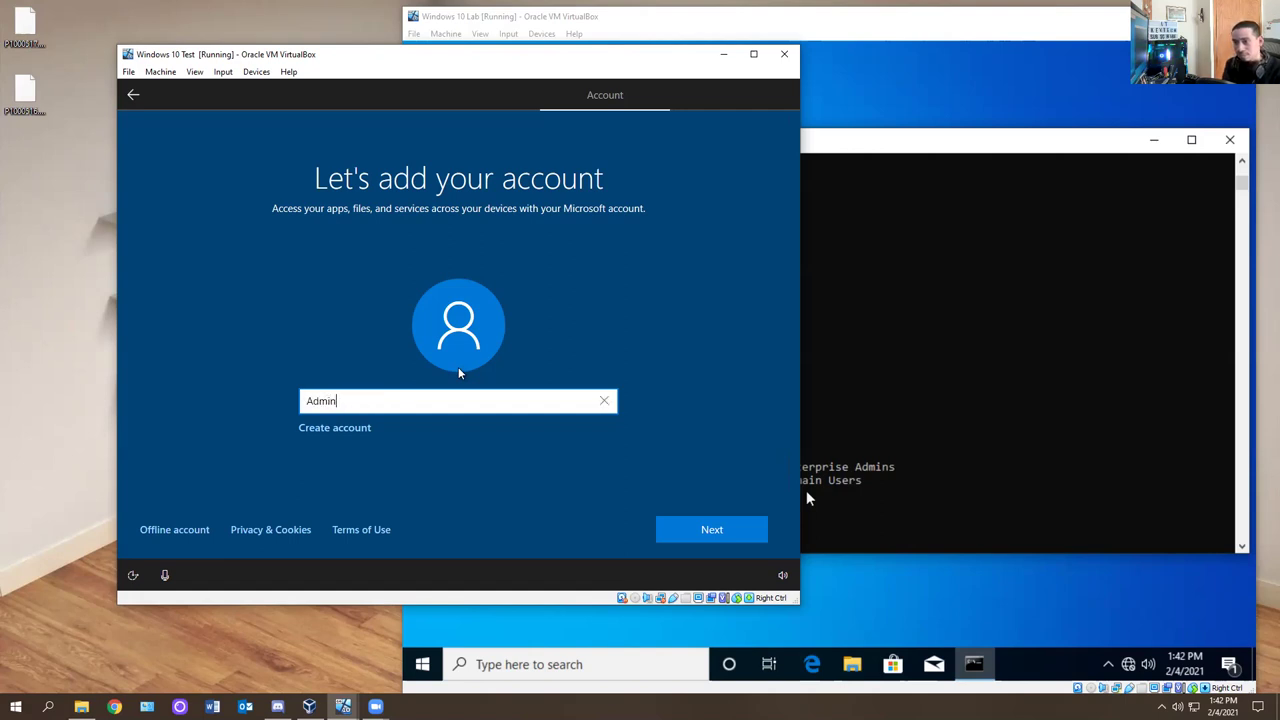
{"action": "key", "text": "Return"}
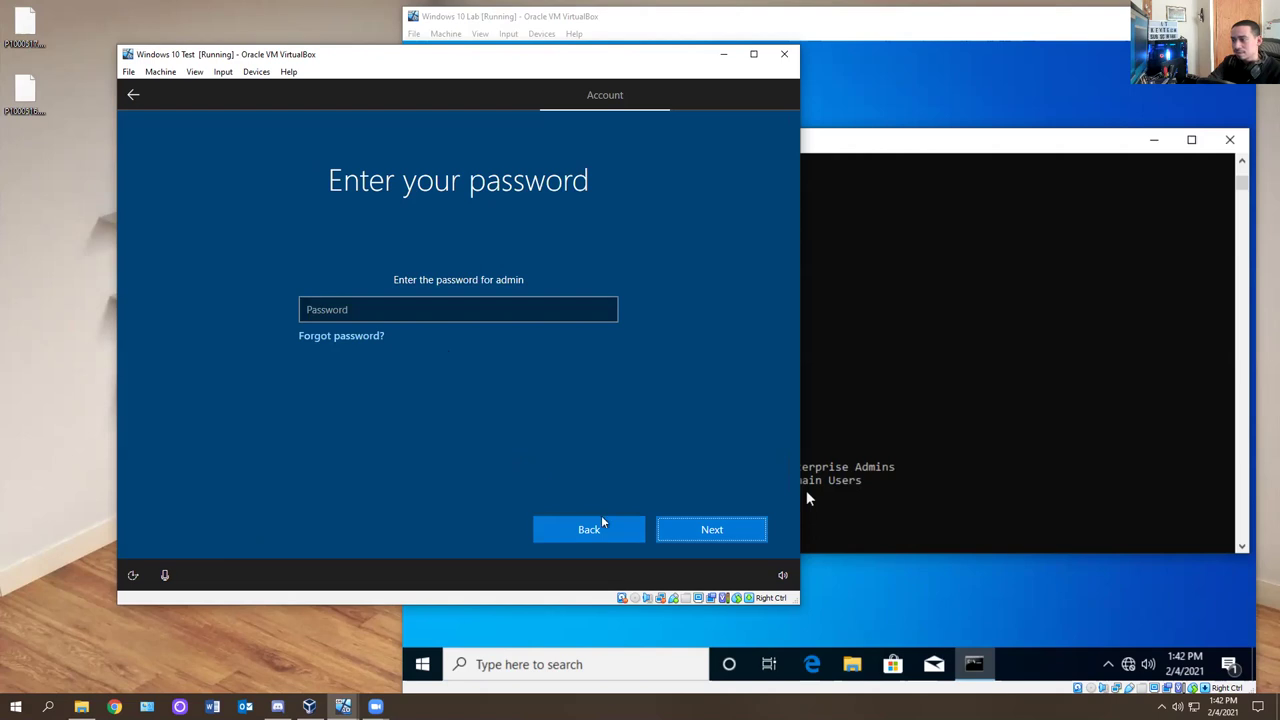
{"action": "left_click", "coordinate": [680, 532]}
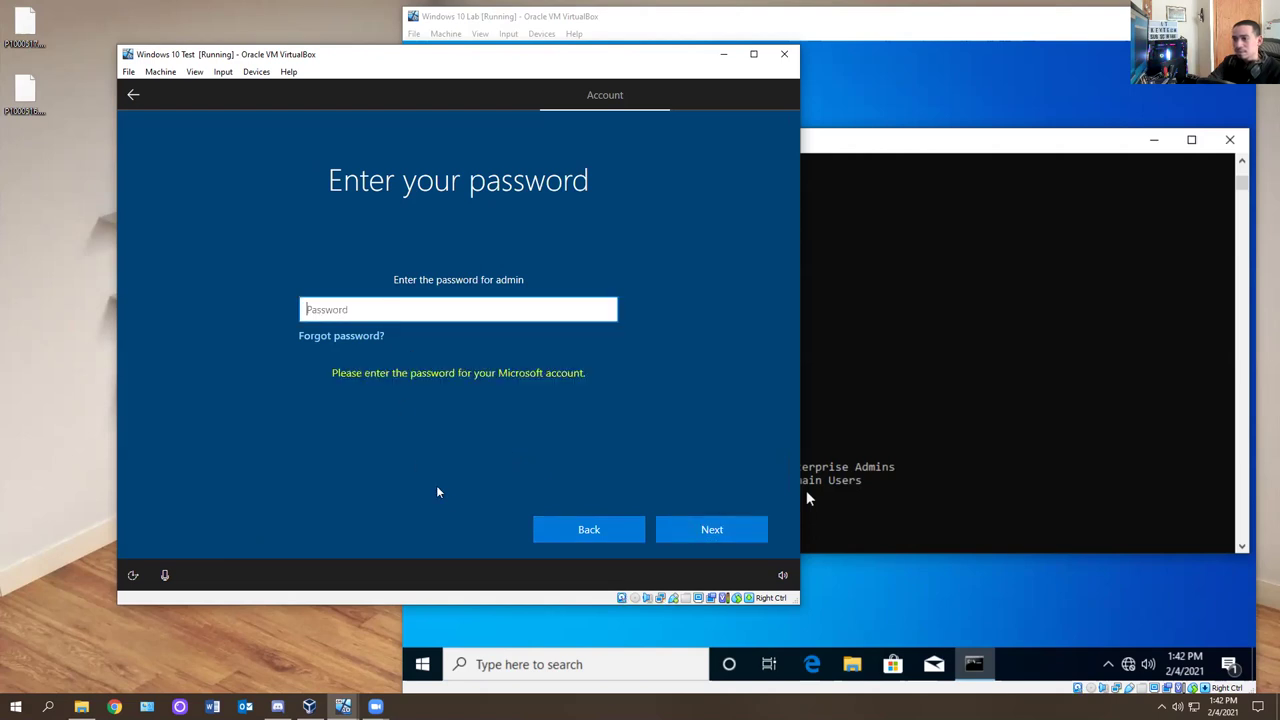
{"action": "left_click", "coordinate": [548, 522]}
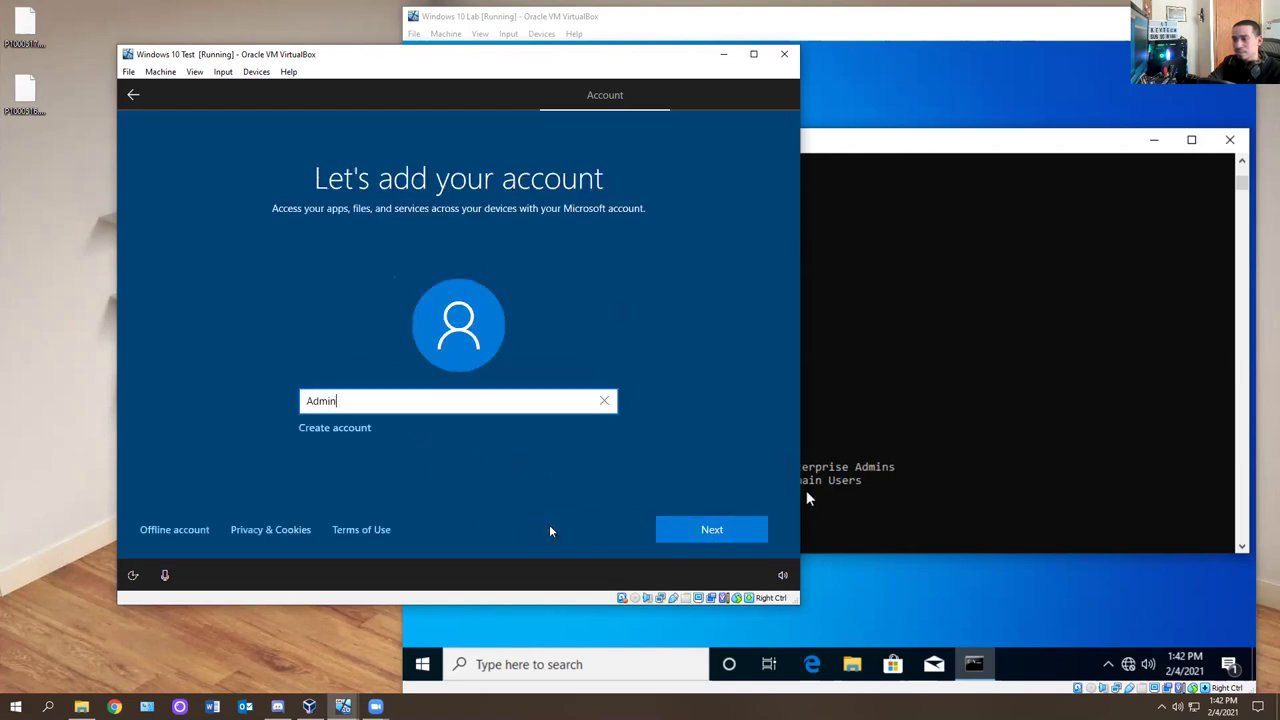
Choose an offline account with limited experience, and create the local user Admin with a blank password.
{"action": "left_click", "coordinate": [152, 532]}
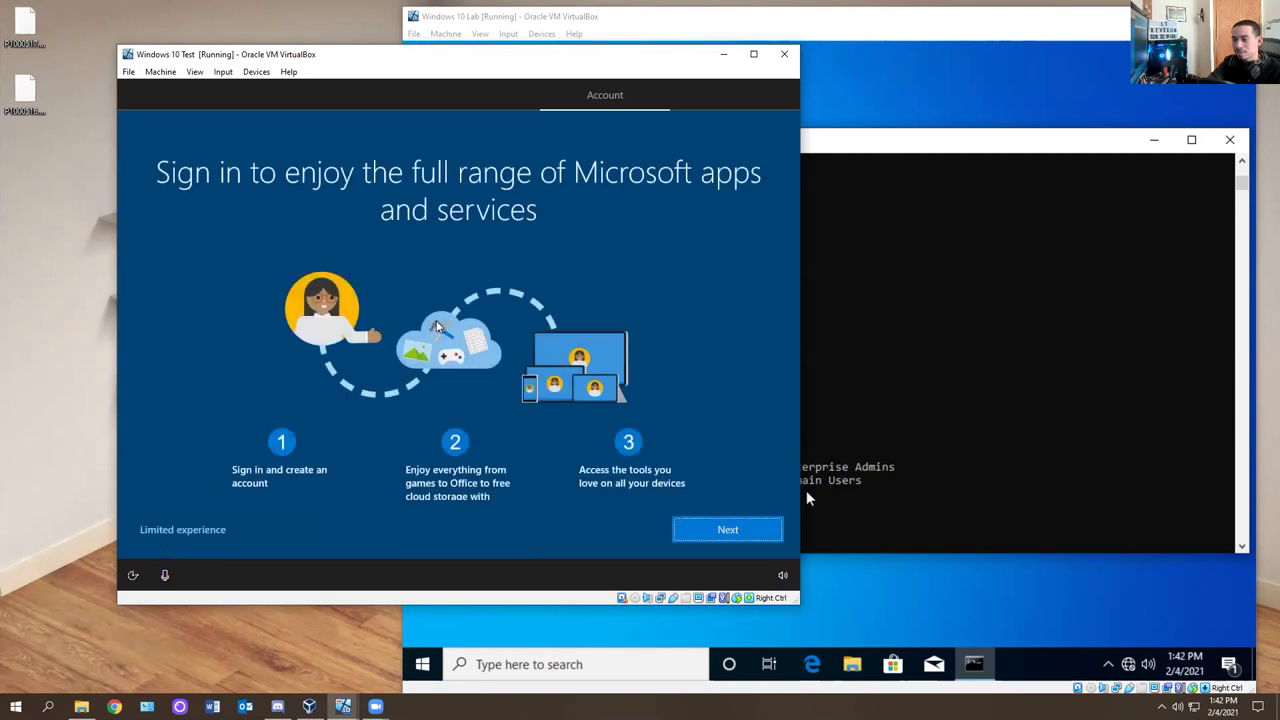
{"action": "left_click", "coordinate": [175, 530]}
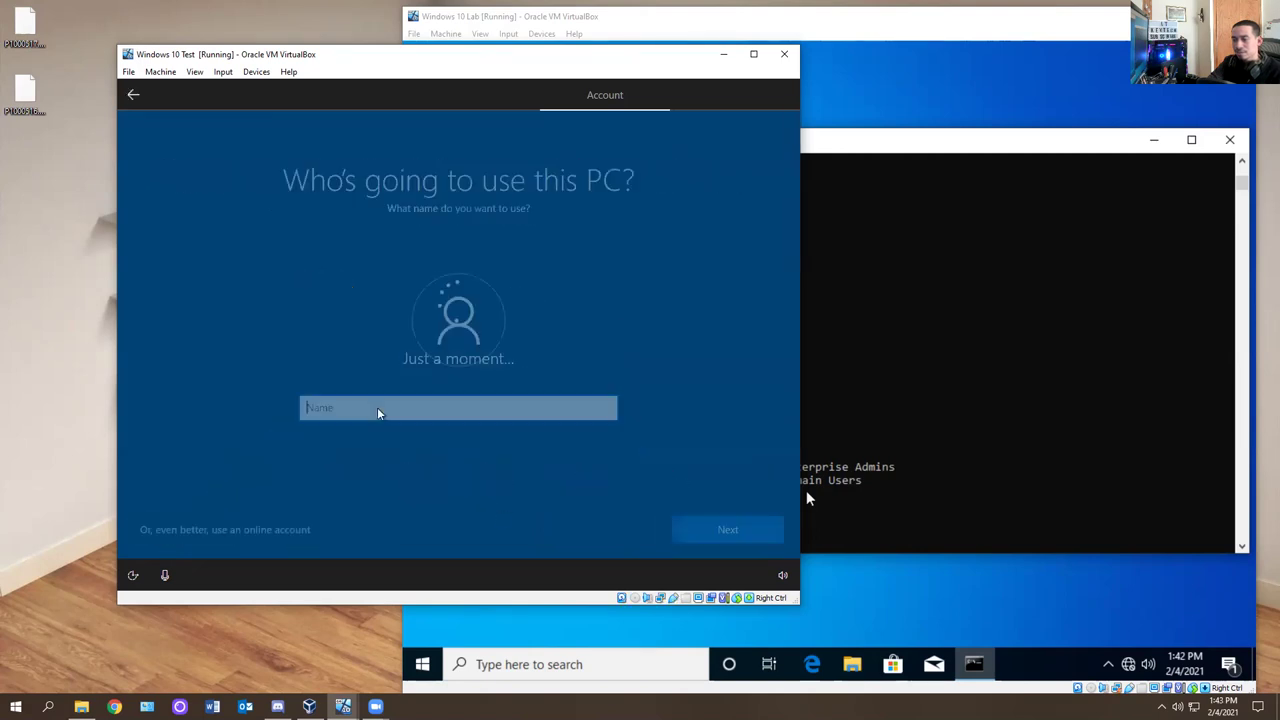
{"action": "type", "text": "Admin"}
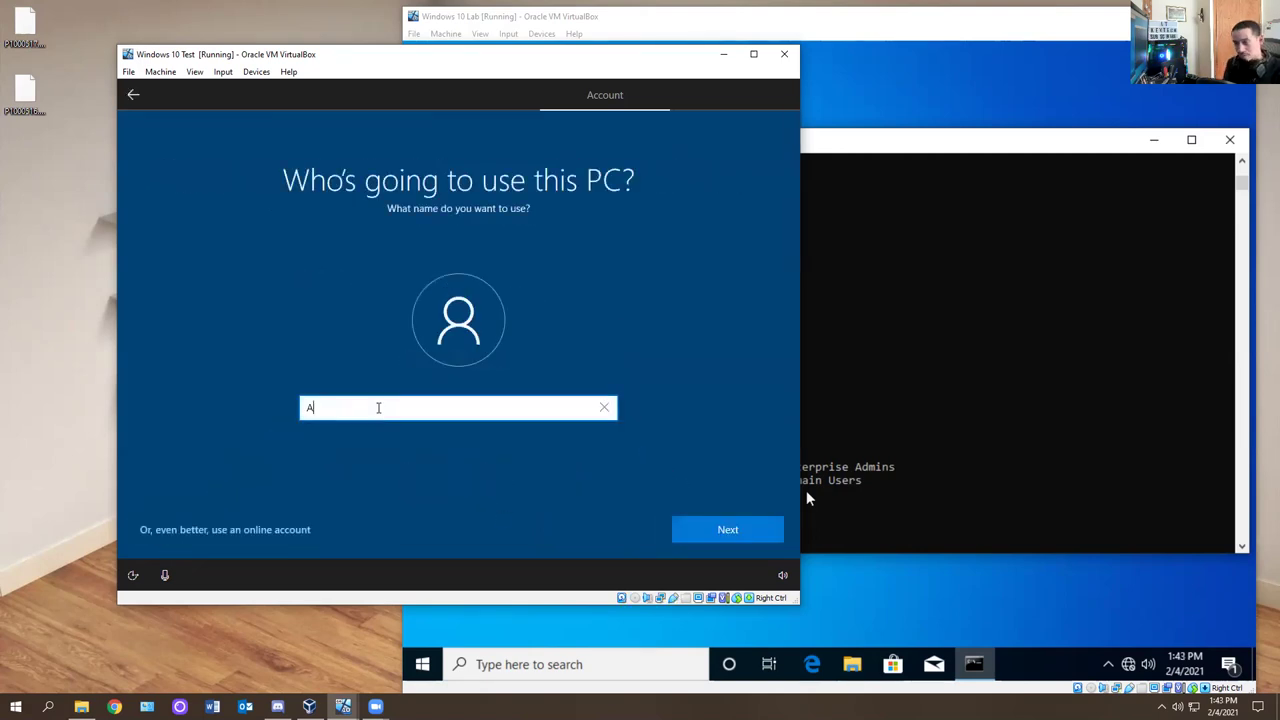
{"action": "key", "text": "Return"}
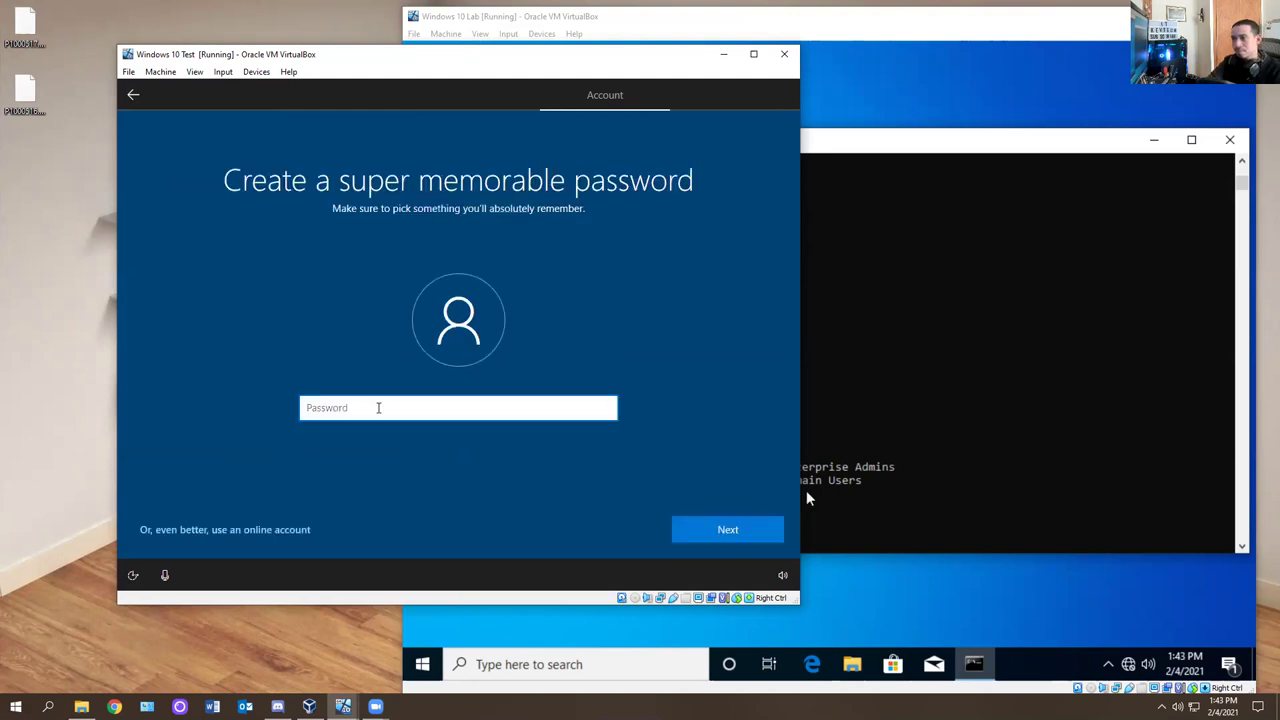
{"action": "key", "text": "Return"}
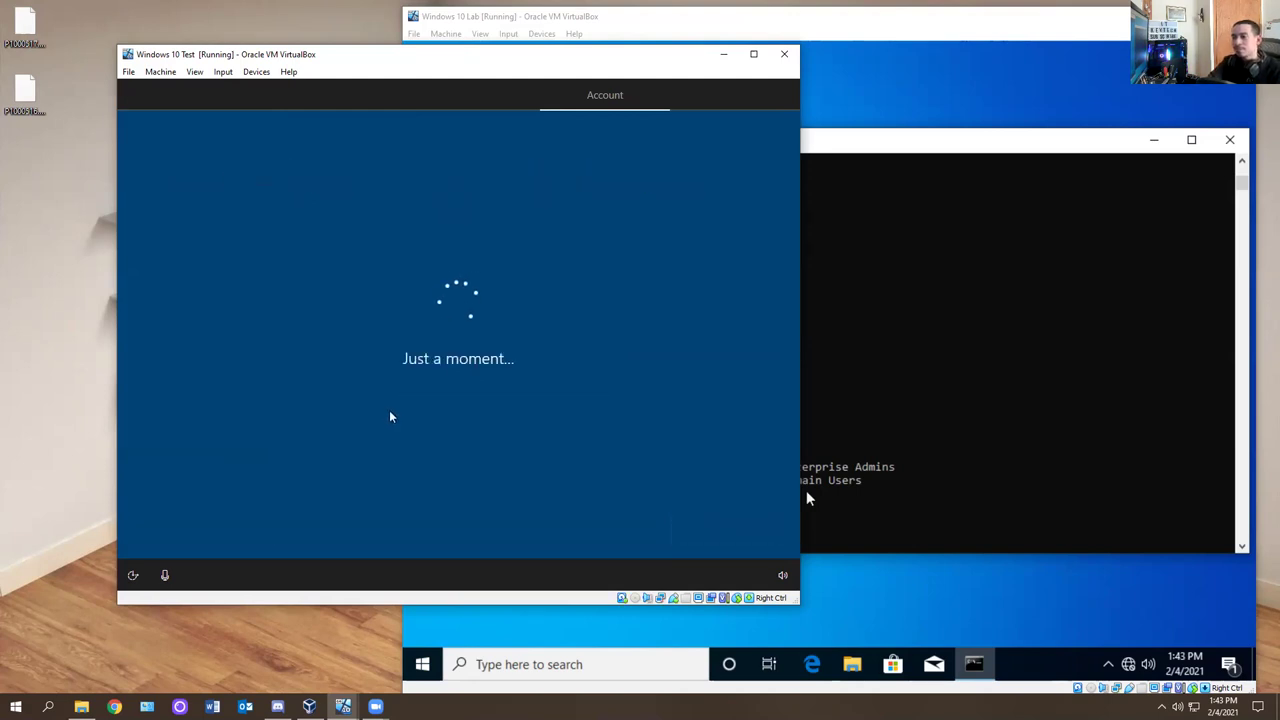
Accept the remaining services options, including activity history and Cortana, to complete the Windows setup.
{"action": "left_click", "coordinate": [736, 524]}
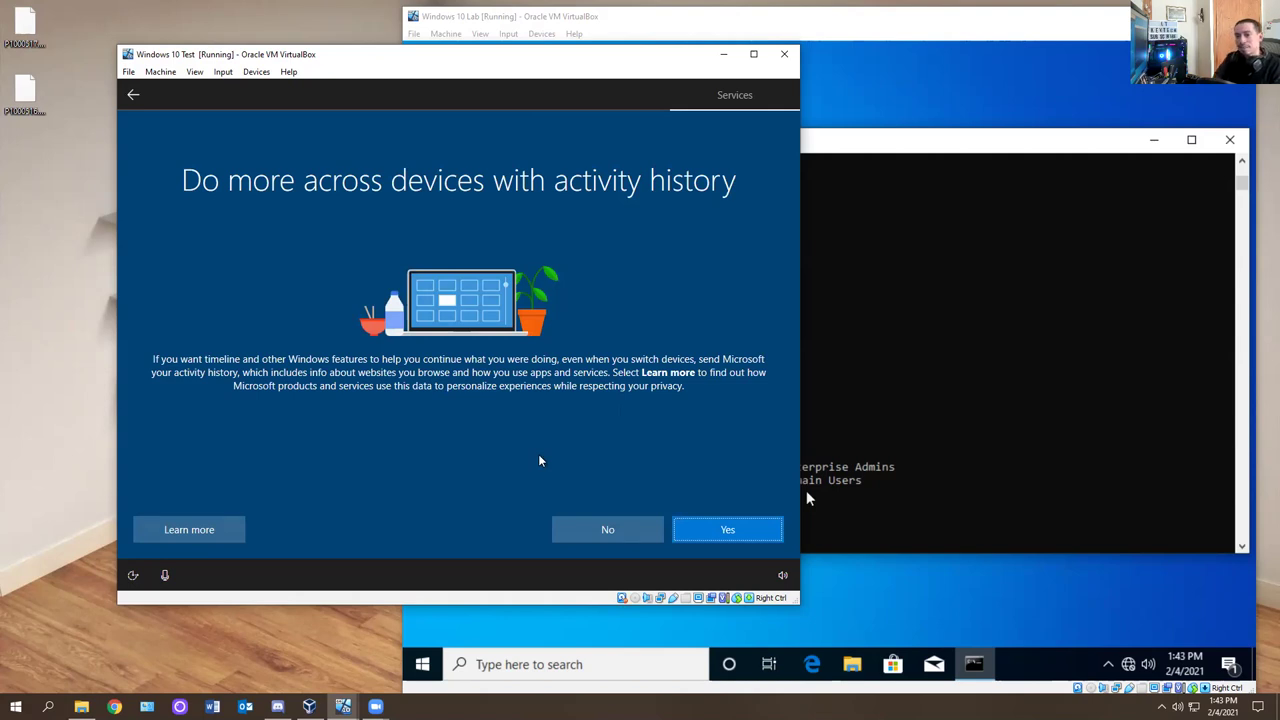
{"action": "left_click", "coordinate": [720, 524]}
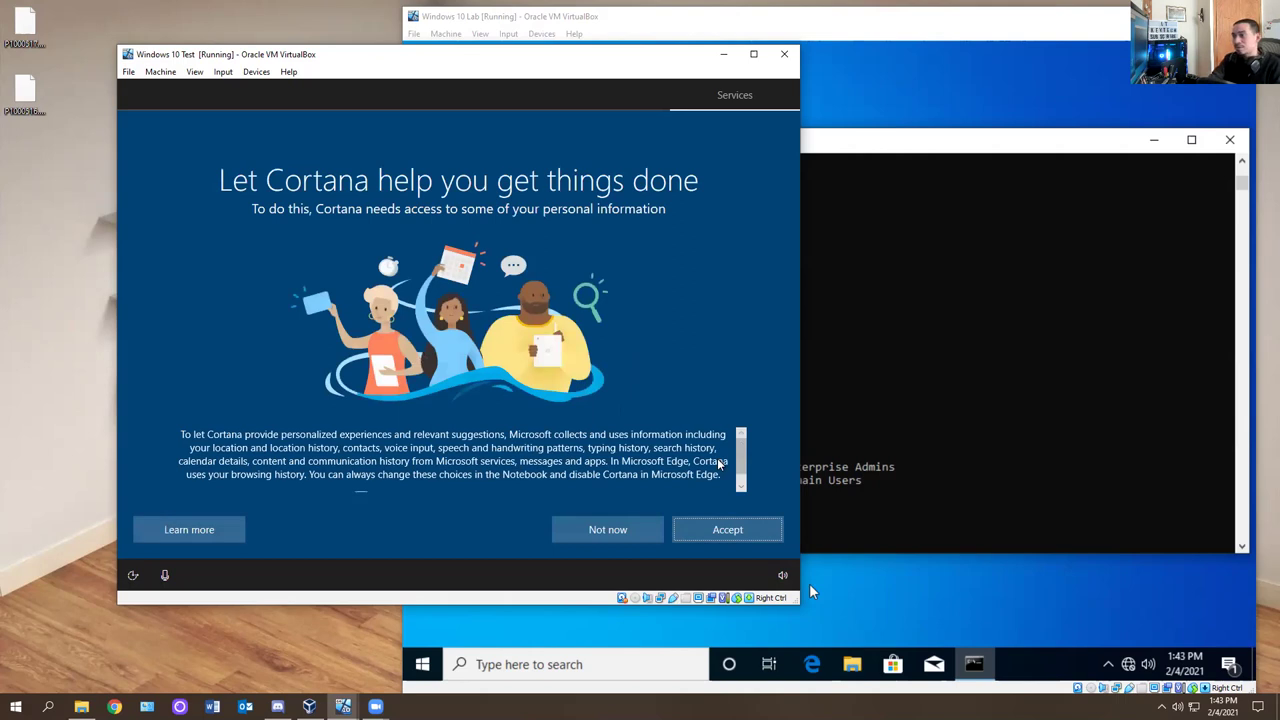
{"action": "left_click", "coordinate": [696, 536]}
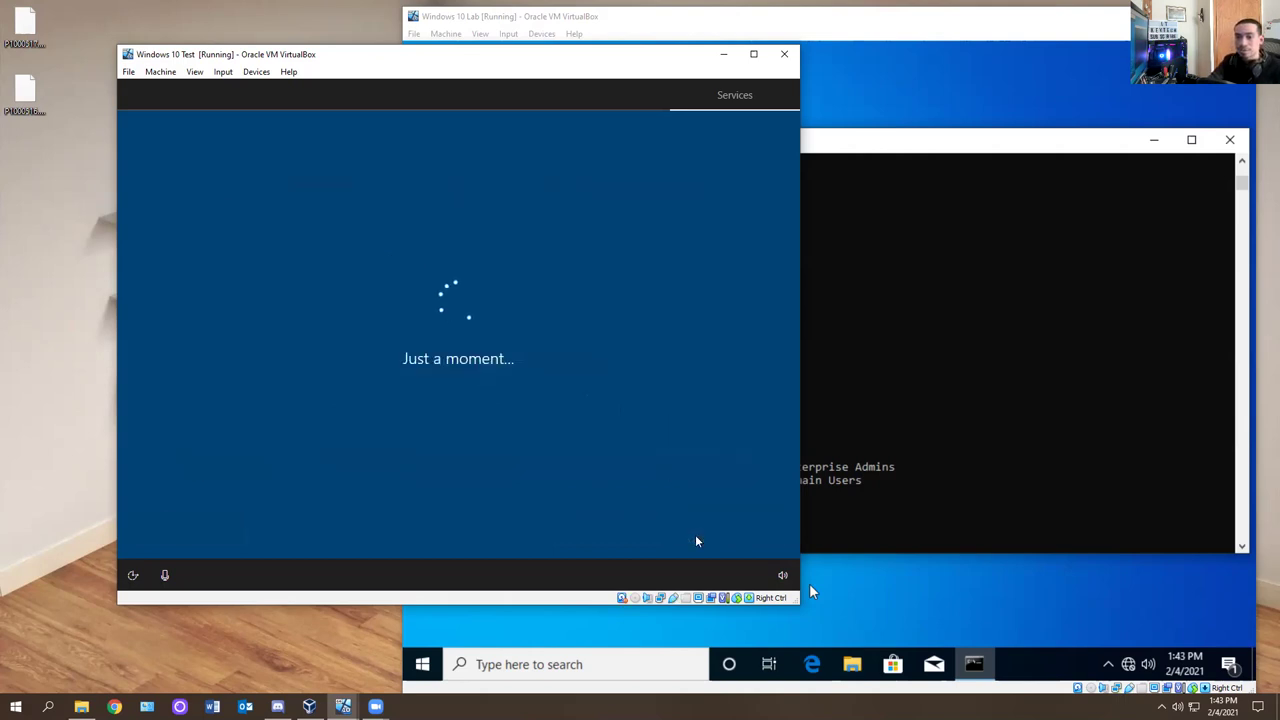
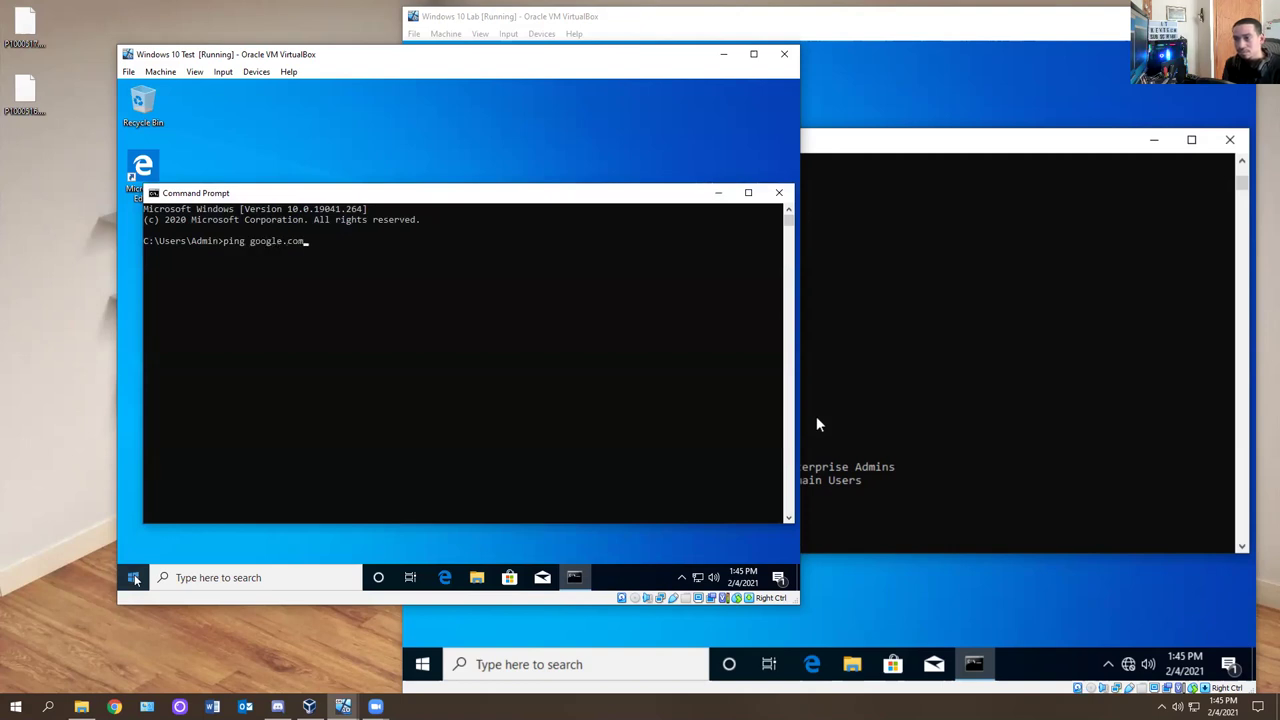
Test the test machine's connectivity with "ping google.com" and list its IP configuration with "ipconfig".
{"action": "key", "text": "Return"}
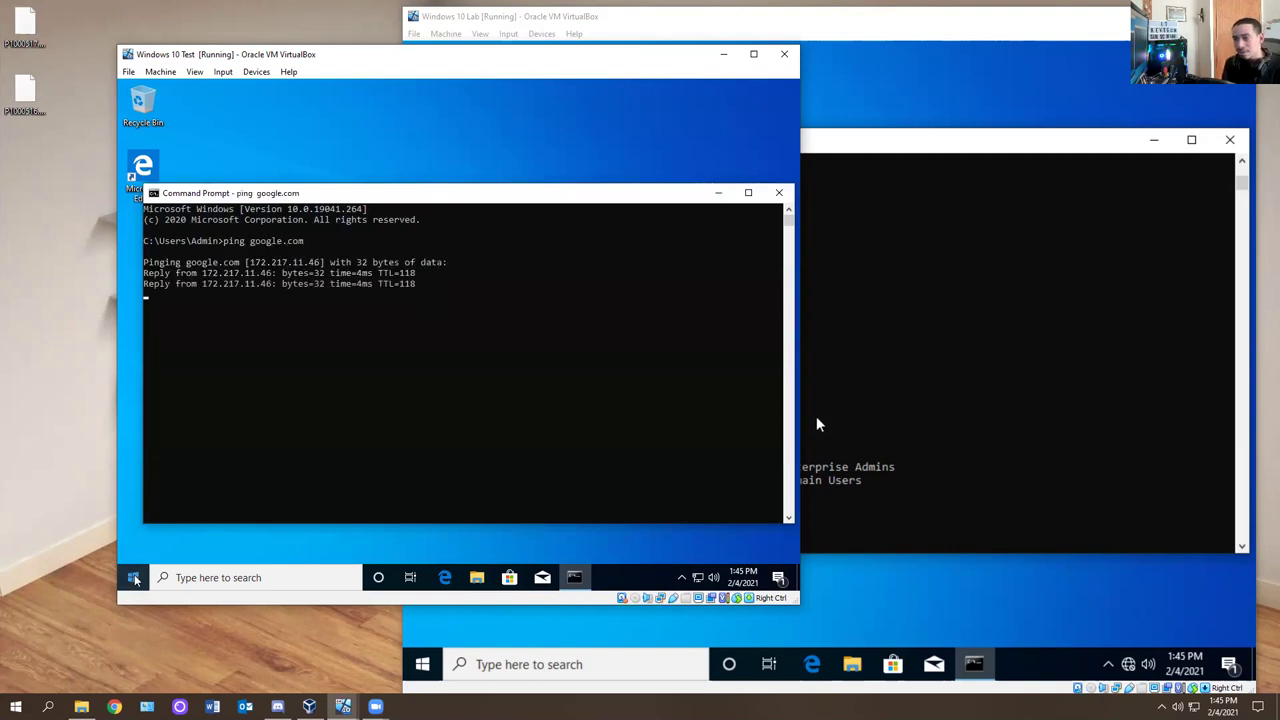
{"action": "type", "text": "config"}
{"action": "key", "text": "Return"}
Release and renew the test machine's IP address with "ipconfig /release" and "ipconfig /renew".
{"action": "key", "text": "Up"}
{"action": "type", "text": "/release"}
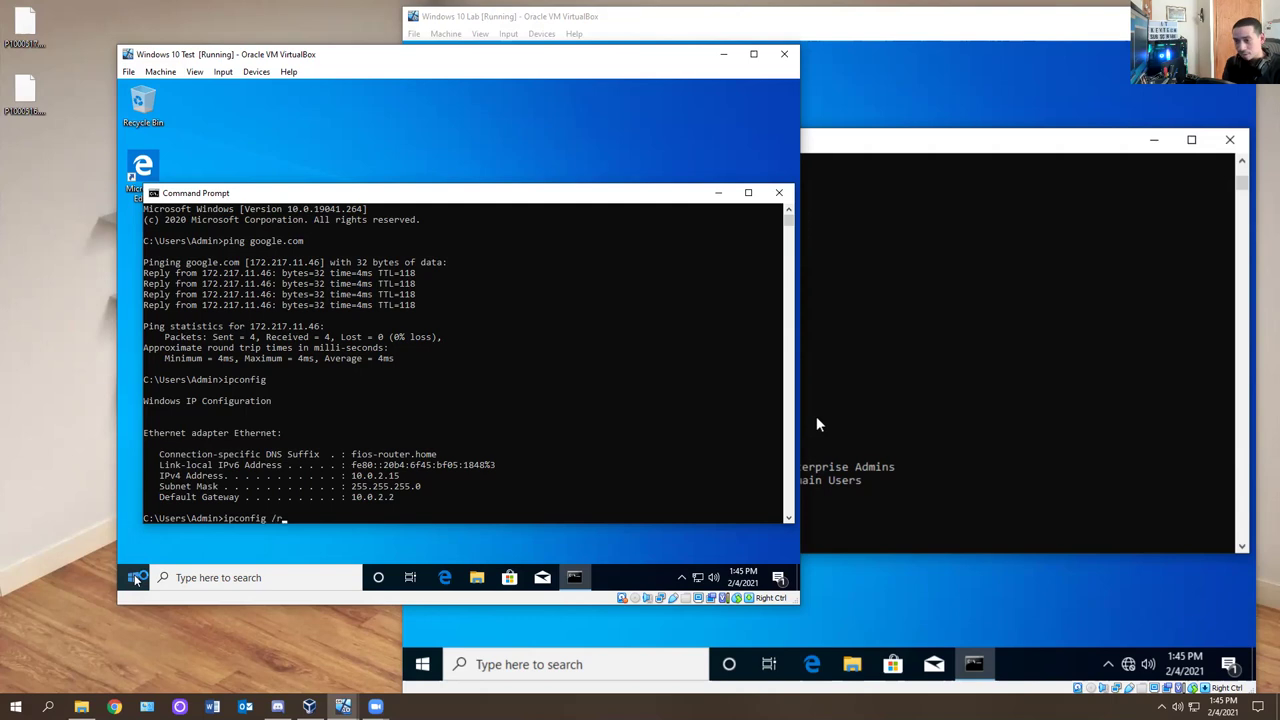
{"action": "key", "text": "Return"}
{"action": "key", "text": "Up"}
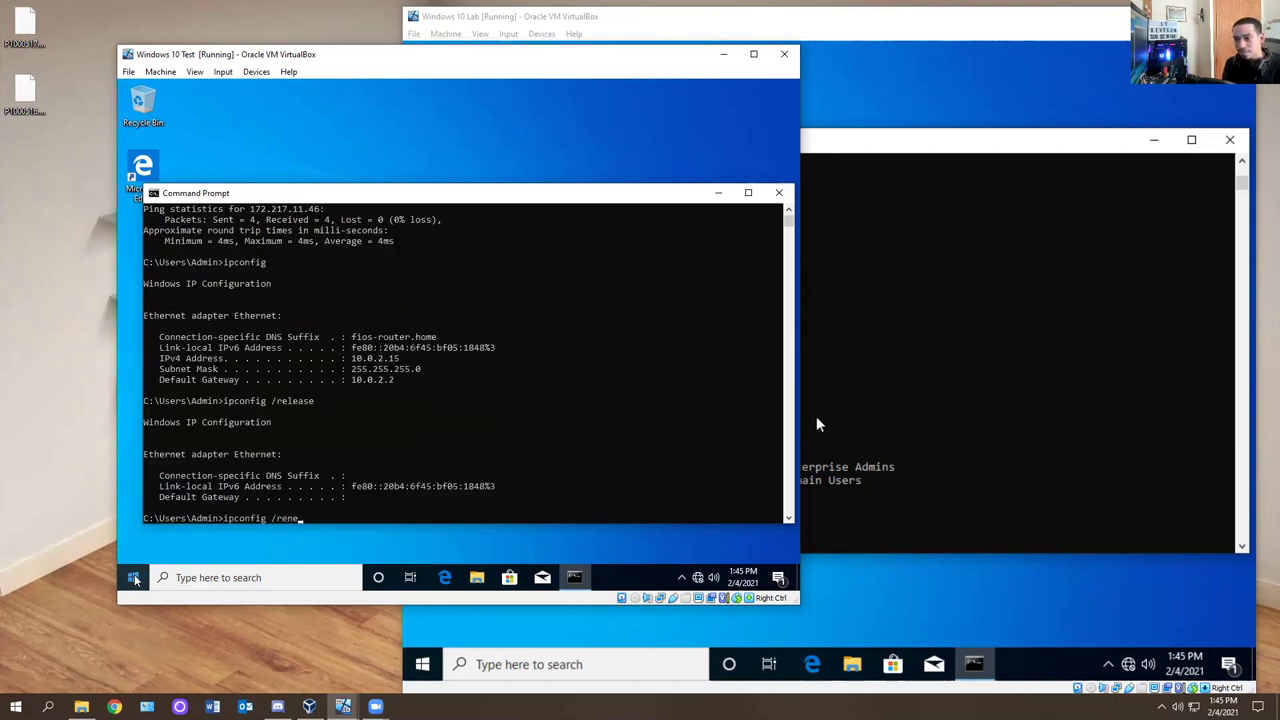
{"action": "key", "text": "Return"}
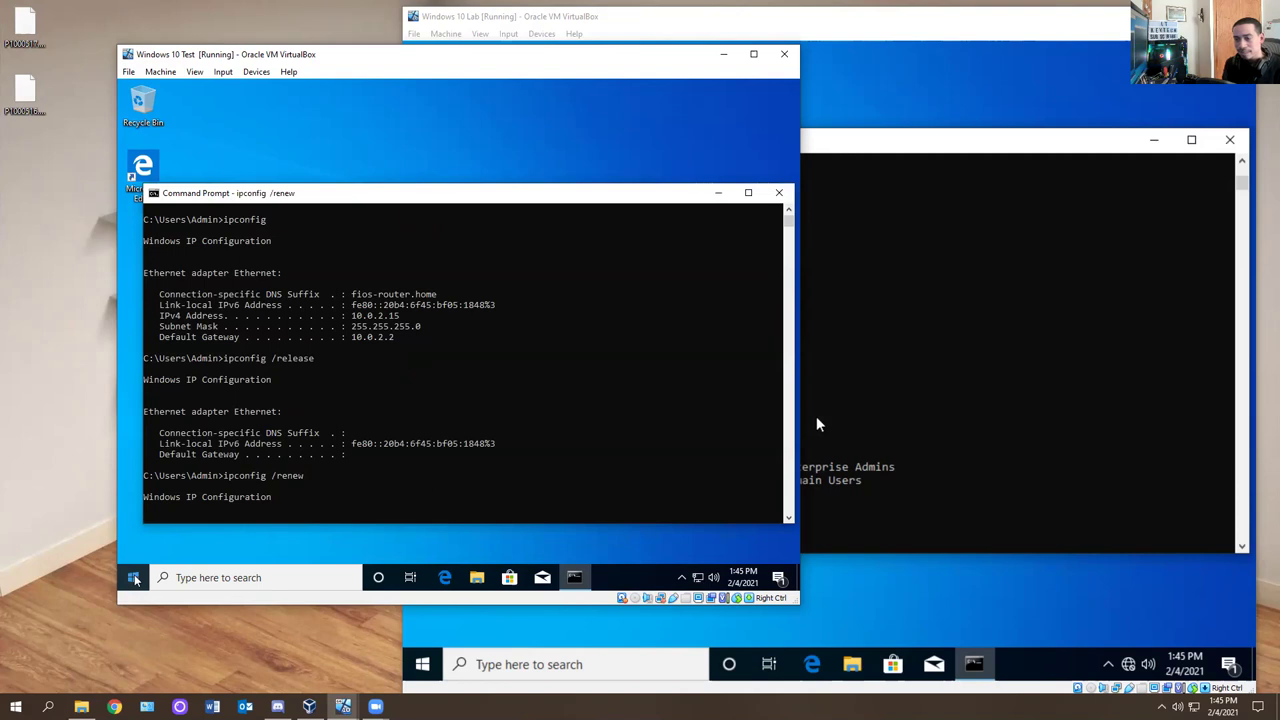
Flush the DNS resolver cache with "ipconfig /flushdns".
{"action": "type", "text": "ip"}
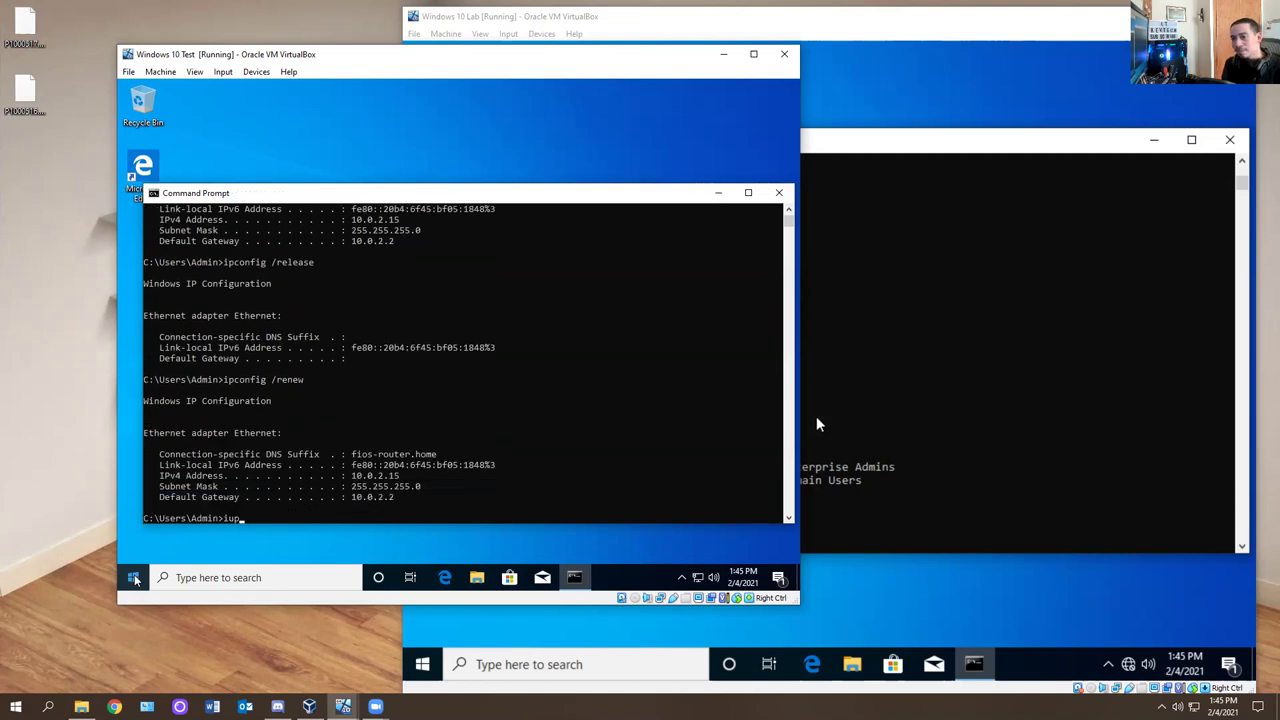
{"action": "type", "text": "c"}
{"action": "key", "text": "BackSpace"}
{"action": "key", "text": "BackSpace"}
{"action": "key", "text": "BackSpace"}
{"action": "key", "text": "BackSpace"}
{"action": "key", "text": "BackSpace"}
{"action": "key", "text": "BackSpace"}
{"action": "key", "text": "BackSpace"}
{"action": "key", "text": "BackSpace"}
{"action": "key", "text": "BackSpace"}
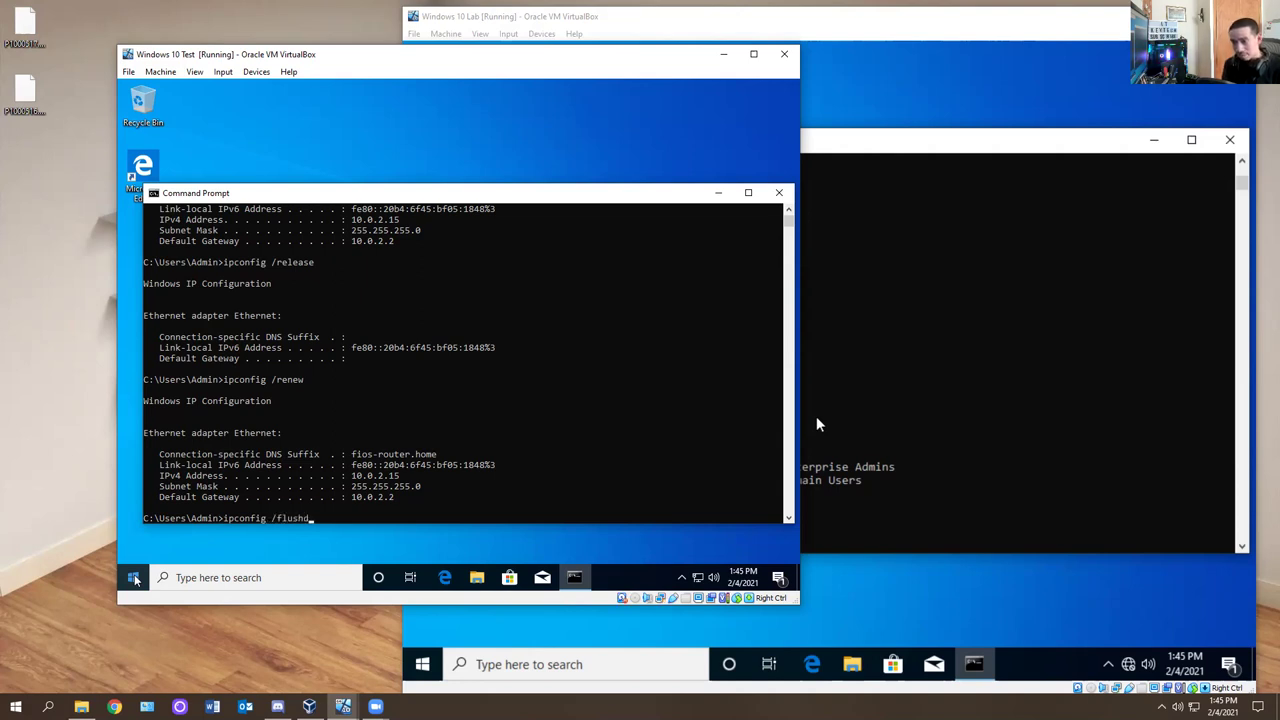
{"action": "key", "text": "Return"}
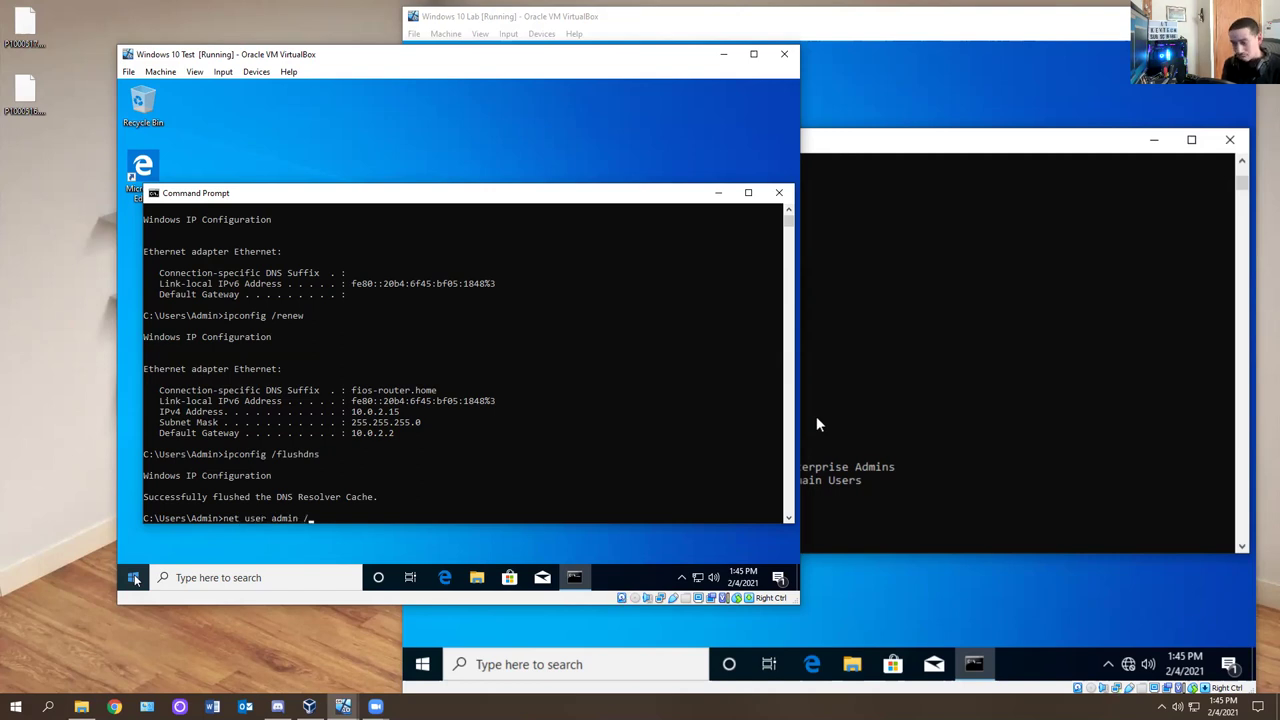
Query the account with "net user admin /domain", check the logged-on user with "whoami" and "whoami /fqdn", and close Command Prompt.
{"action": "key", "text": "Return"}
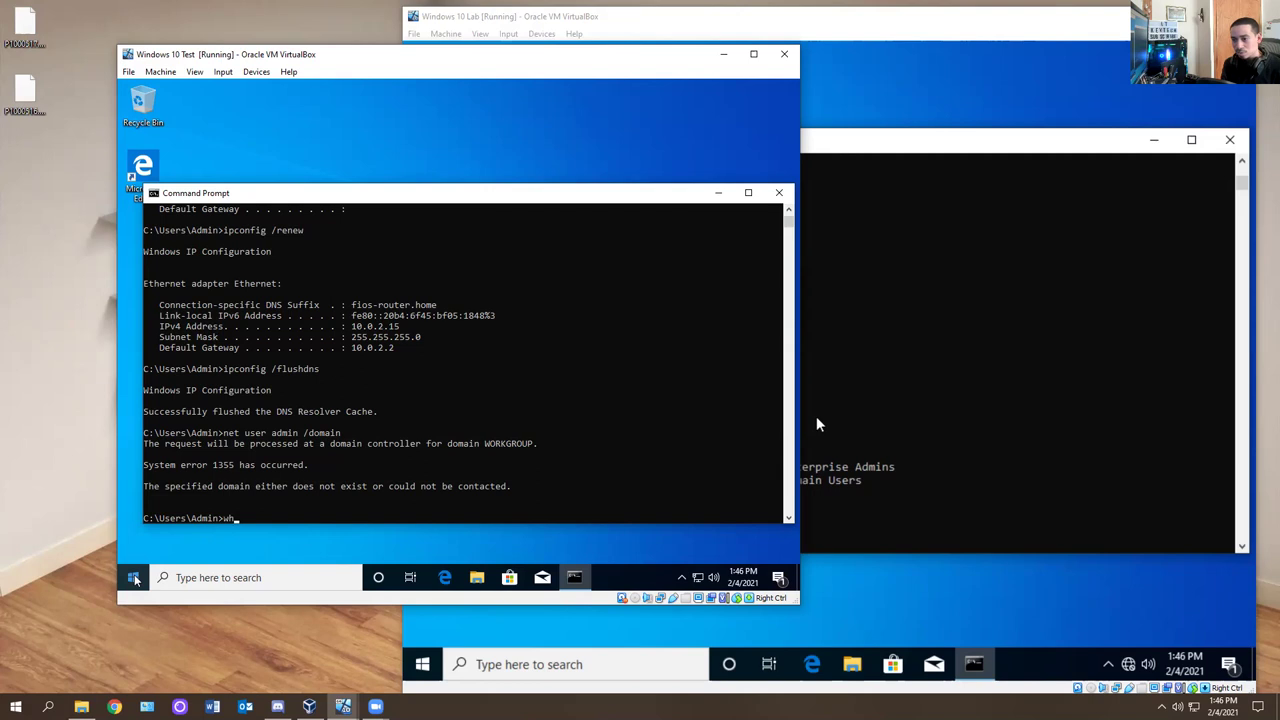
{"action": "key", "text": "Return"}
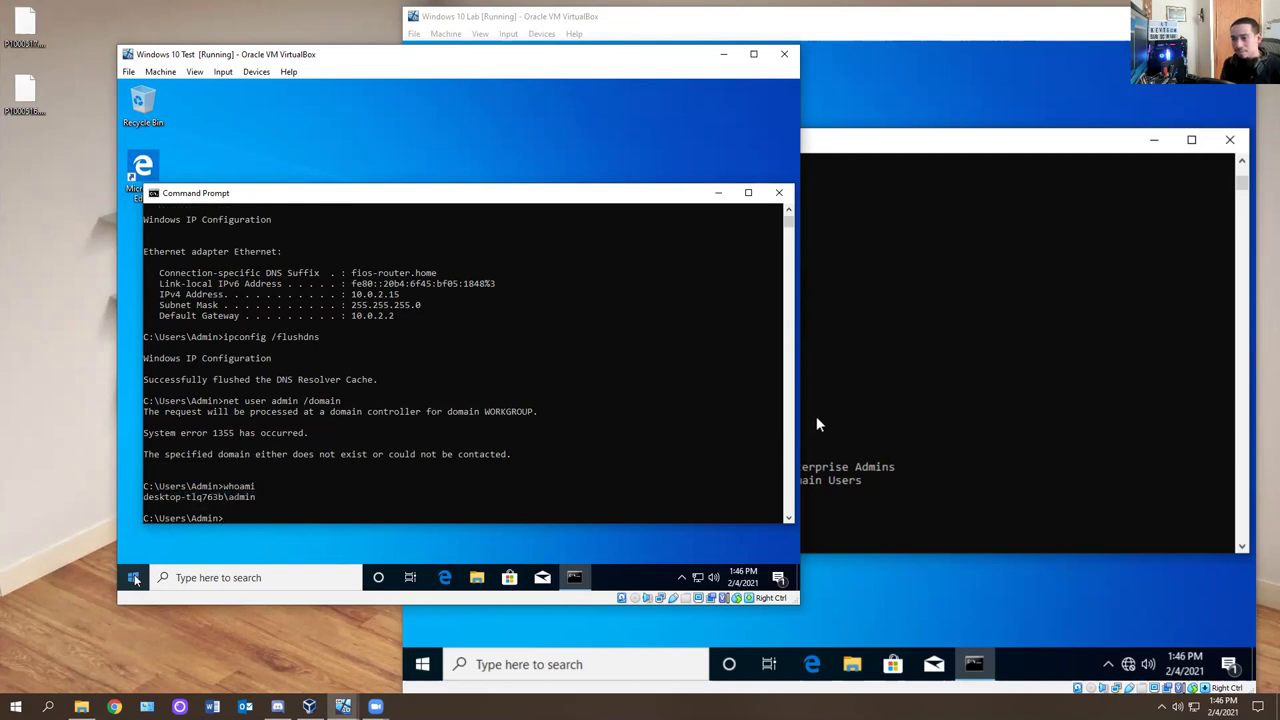
{"action": "key", "text": "Up"}
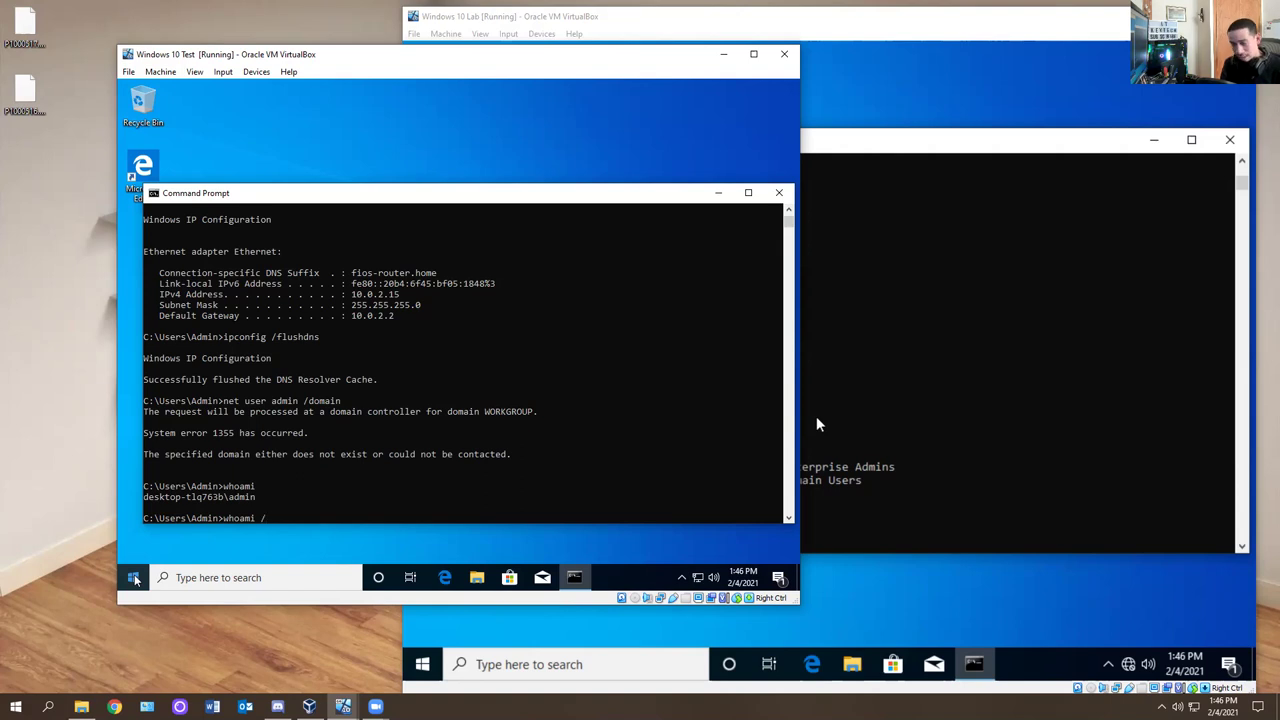
{"action": "key", "text": "Return"}
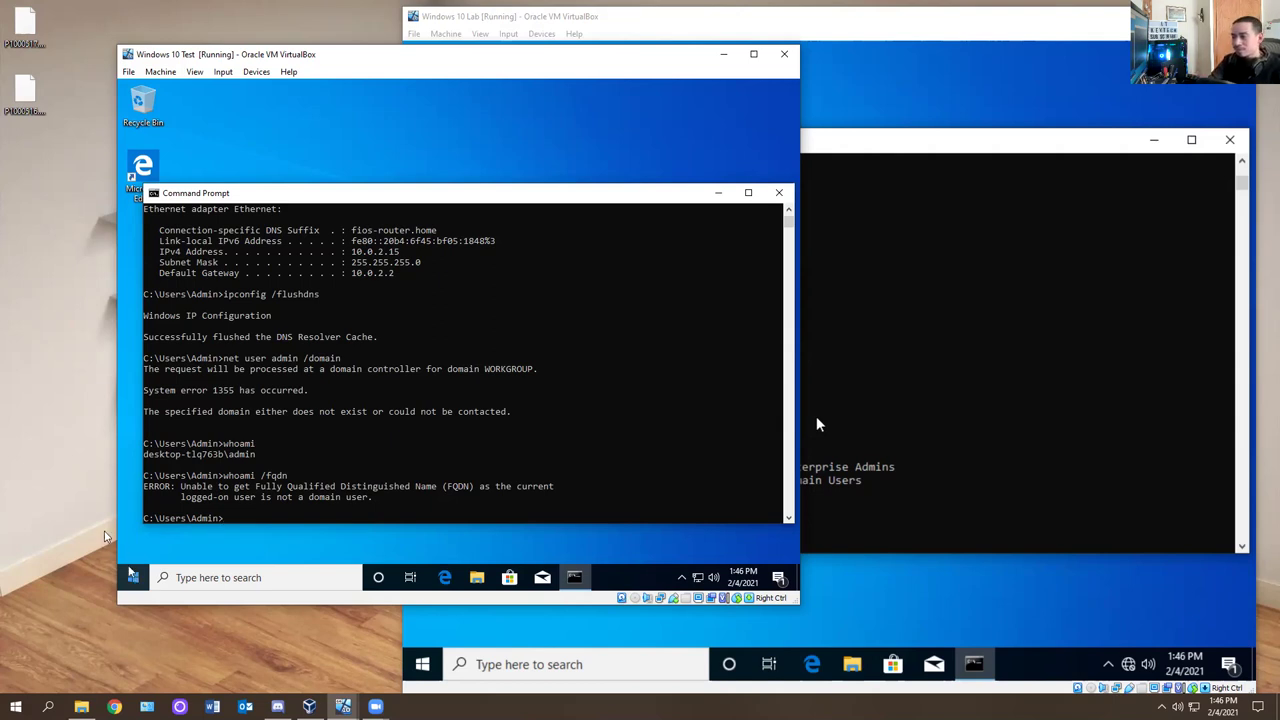
{"action": "left_click", "coordinate": [775, 194]}
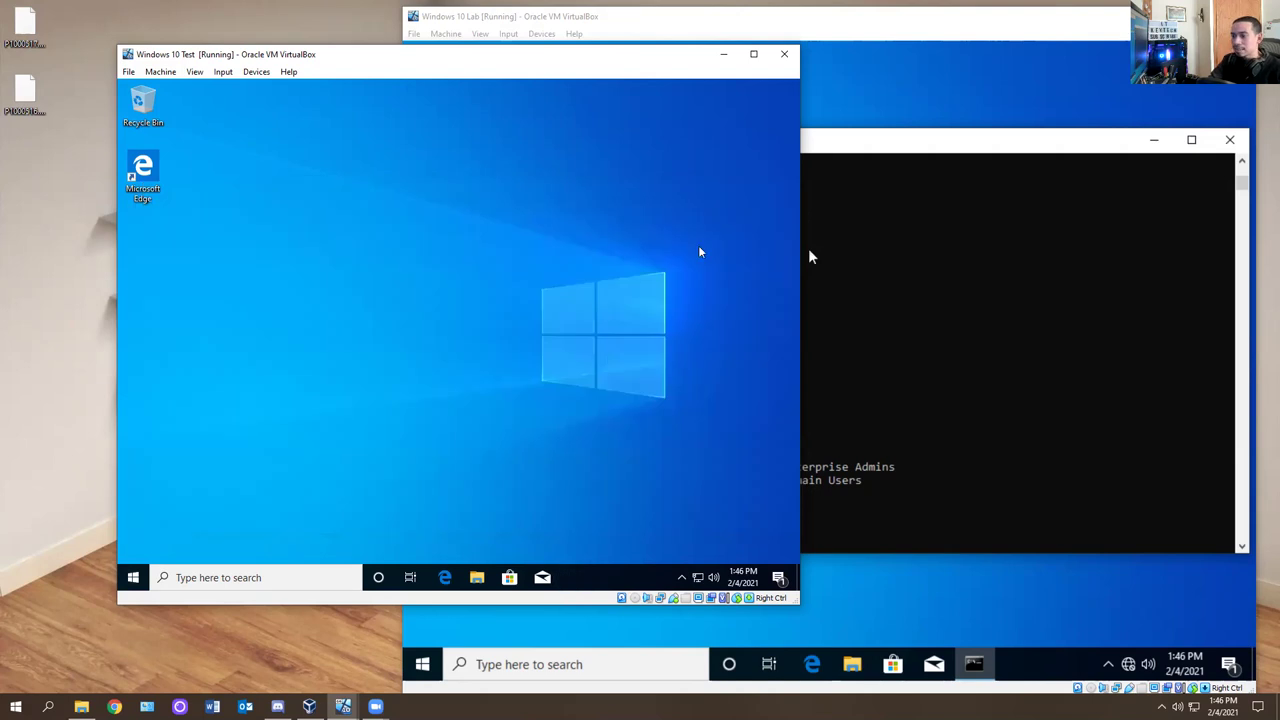
Open the properties of Local Disk (C:) from This PC and view its sharing settings.
{"action": "left_click", "coordinate": [477, 578]}
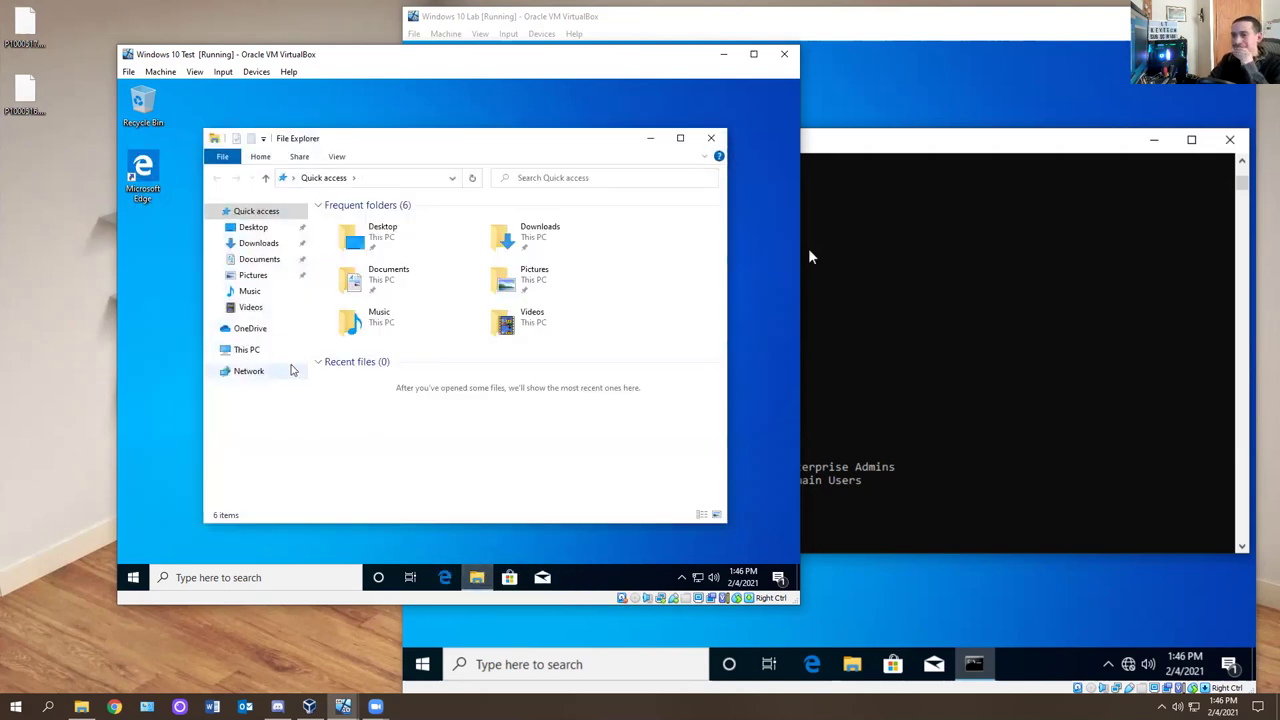
{"action": "left_click", "coordinate": [248, 350]}
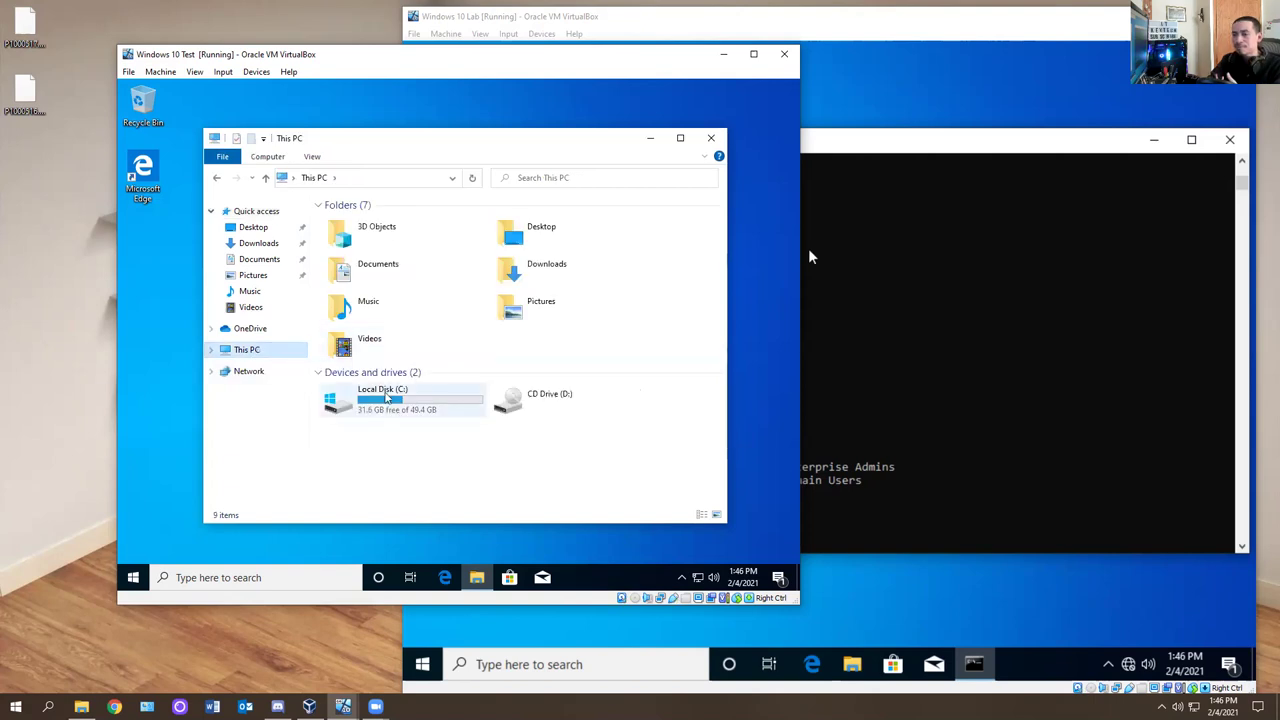
{"action": "right_click", "coordinate": [386, 397]}
{"action": "left_click", "coordinate": [420, 390]}
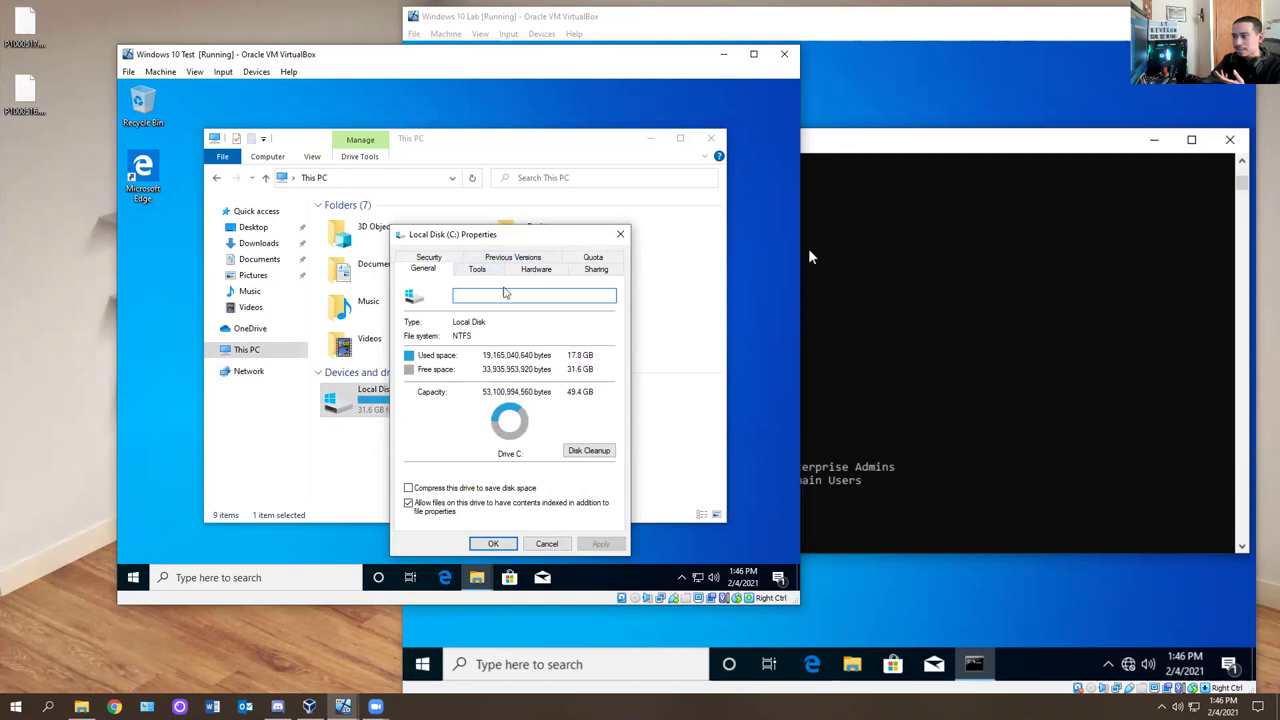
{"action": "left_click", "coordinate": [593, 257]}
{"action": "left_click", "coordinate": [596, 269]}
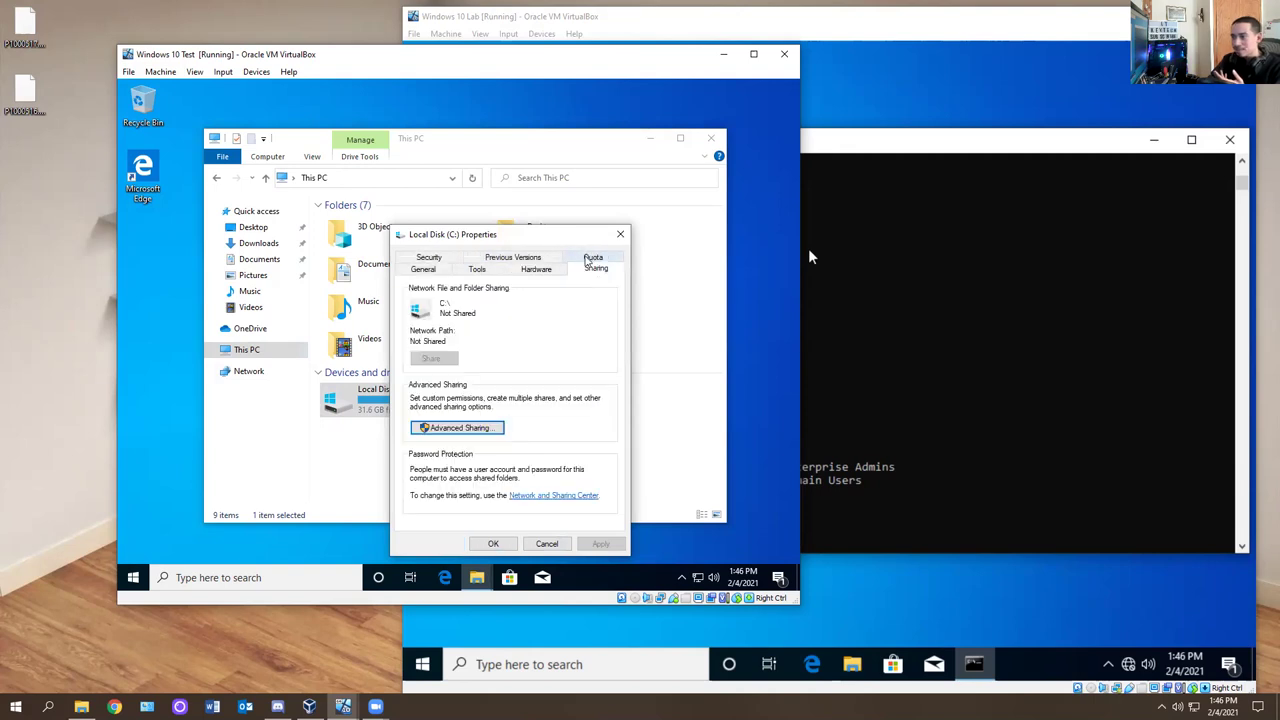
Enable folder sharing for the C: drive in Advanced Sharing, and close the settings and drive properties without applying.
{"action": "left_click", "coordinate": [476, 428]}
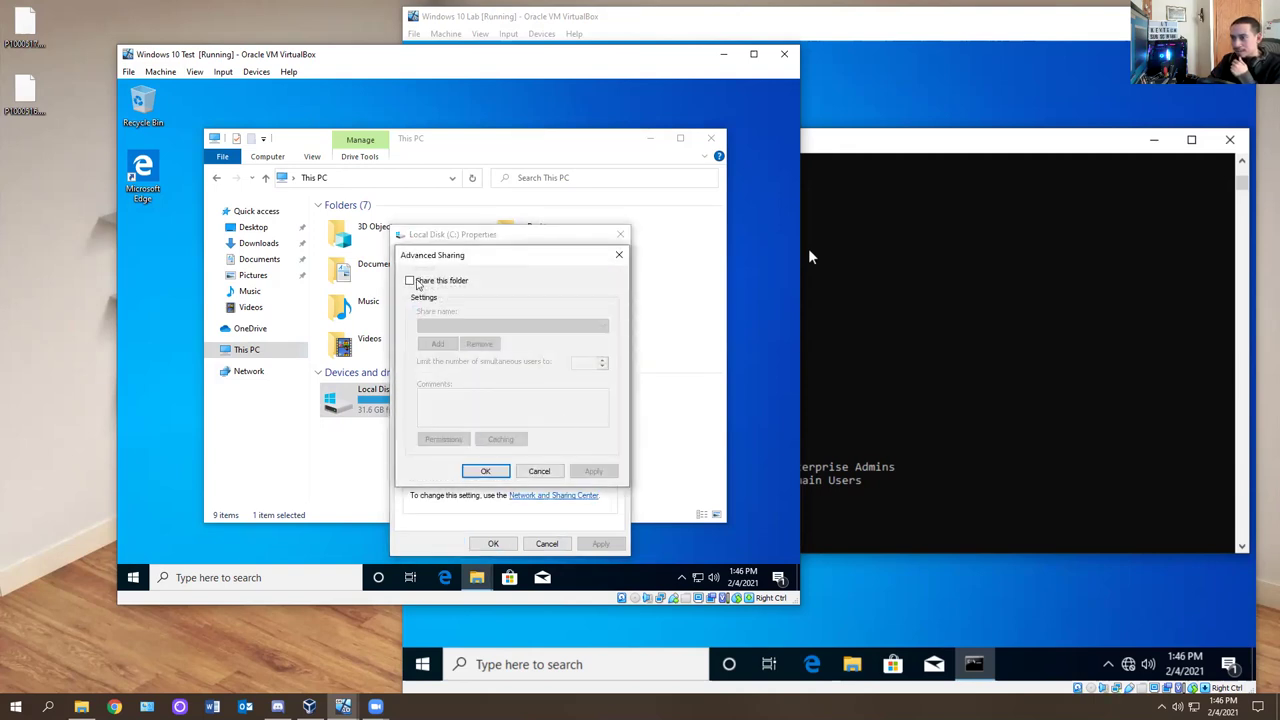
{"action": "left_click", "coordinate": [410, 281]}
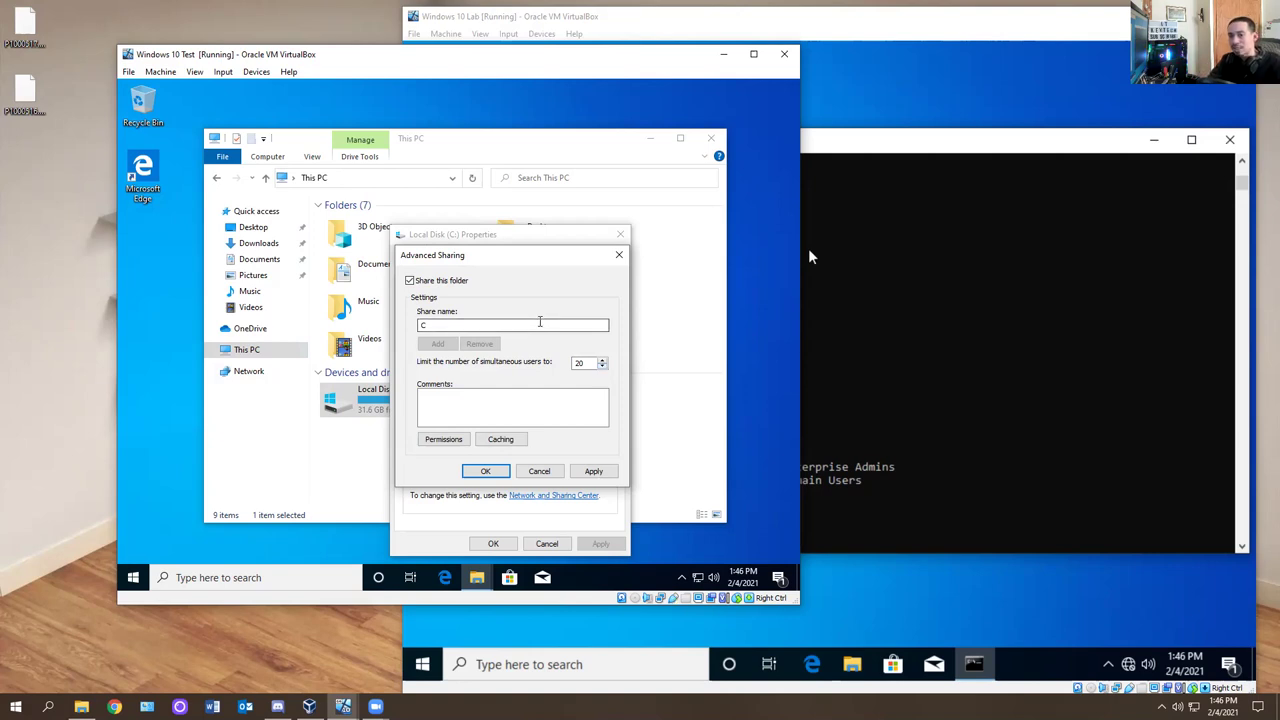
{"action": "left_click", "coordinate": [619, 255]}
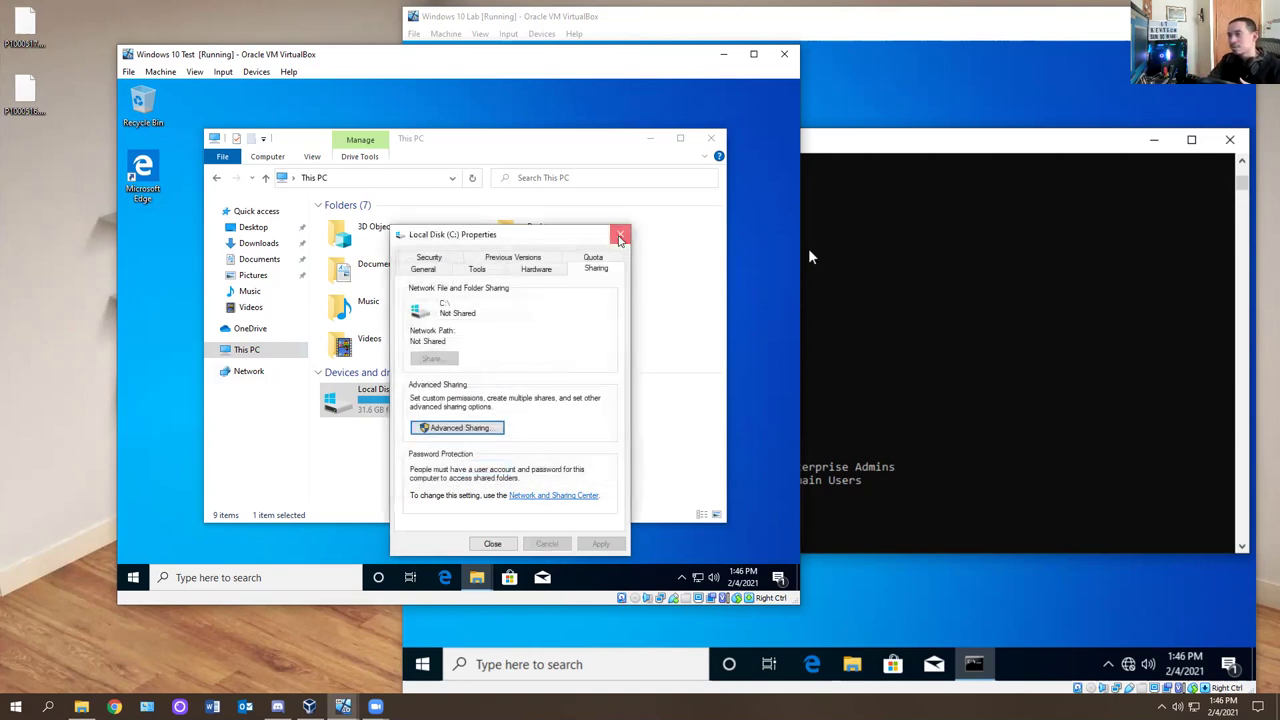
{"action": "left_click", "coordinate": [620, 234]}
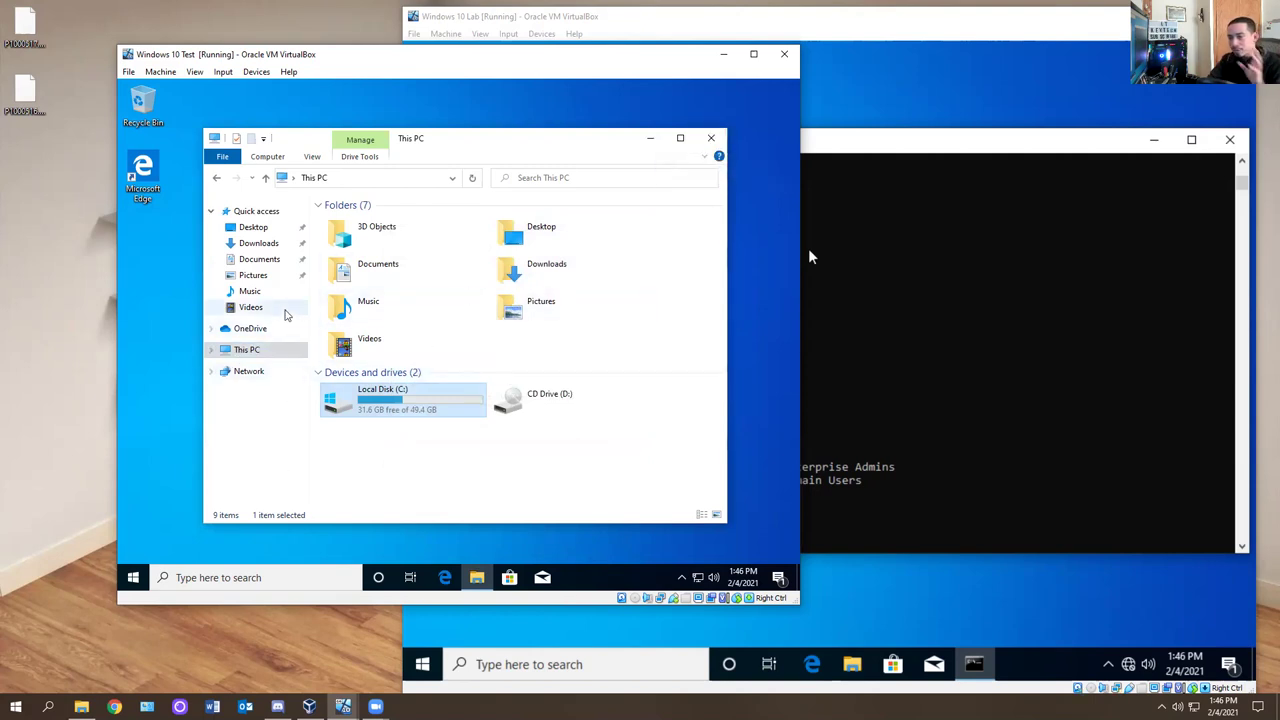
Open Computer Management for This PC and expand Local Users and Groups.
{"action": "right_click", "coordinate": [236, 358]}
{"action": "left_click", "coordinate": [265, 381]}
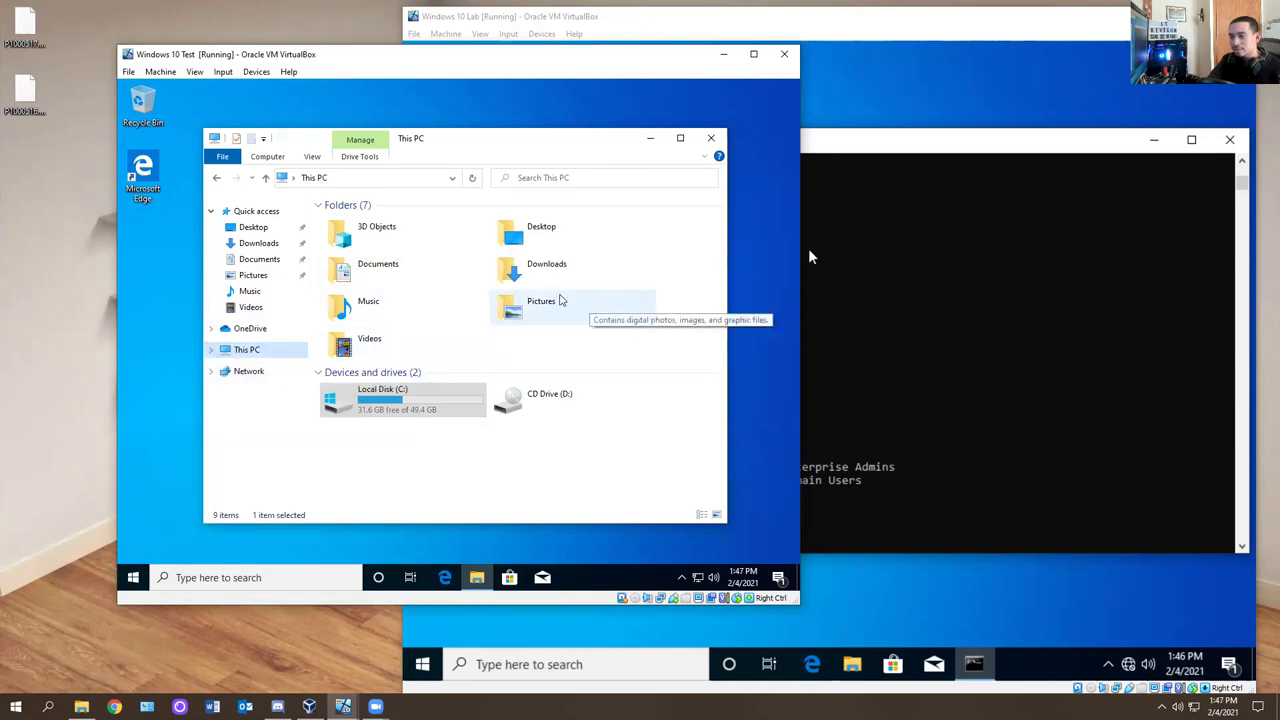
{"action": "double_click", "coordinate": [213, 210]}
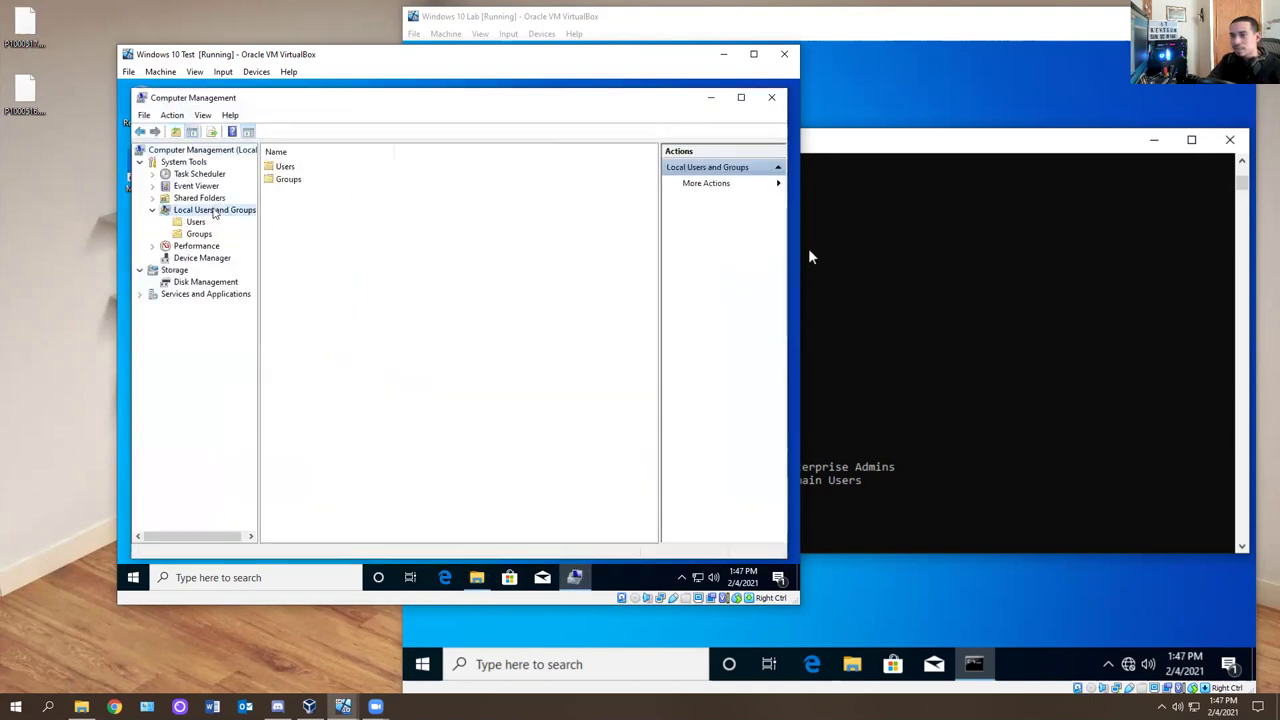
View the Event Viewer, Task Scheduler and Device Manager sections of Computer Management, and close it.
{"action": "left_click", "coordinate": [190, 187]}
{"action": "left_click", "coordinate": [199, 175]}
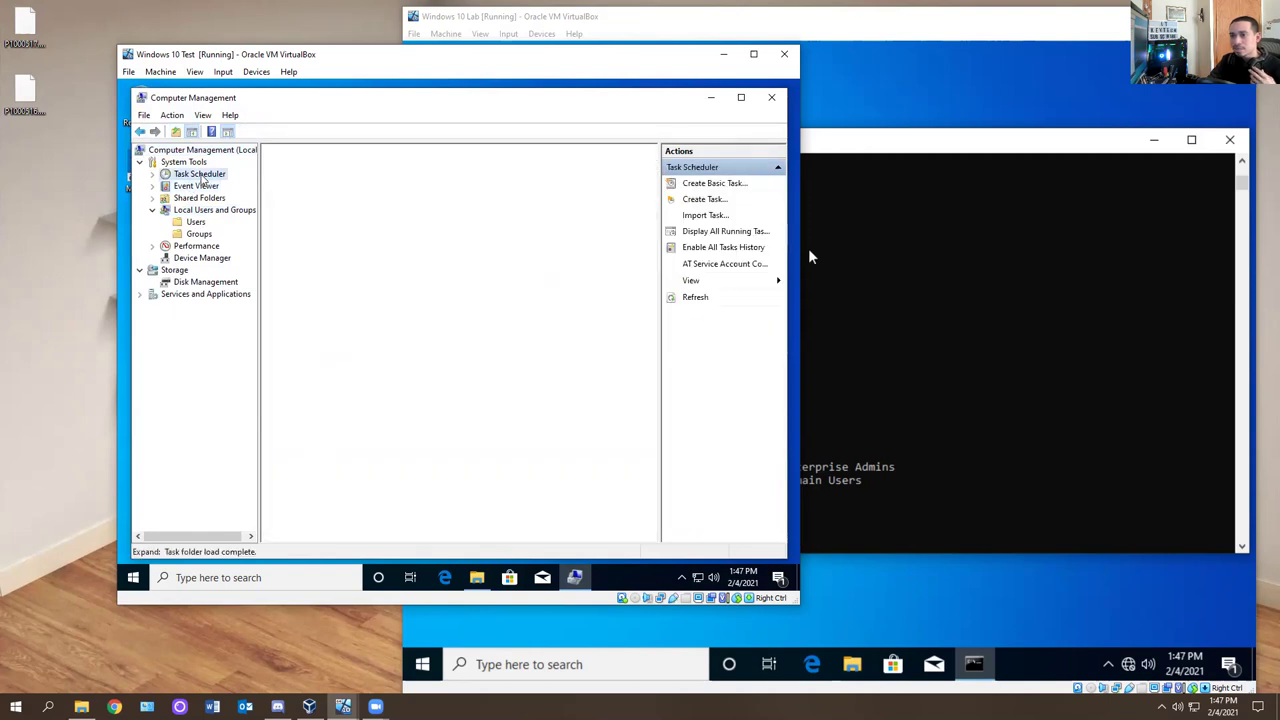
{"action": "left_click", "coordinate": [200, 258]}
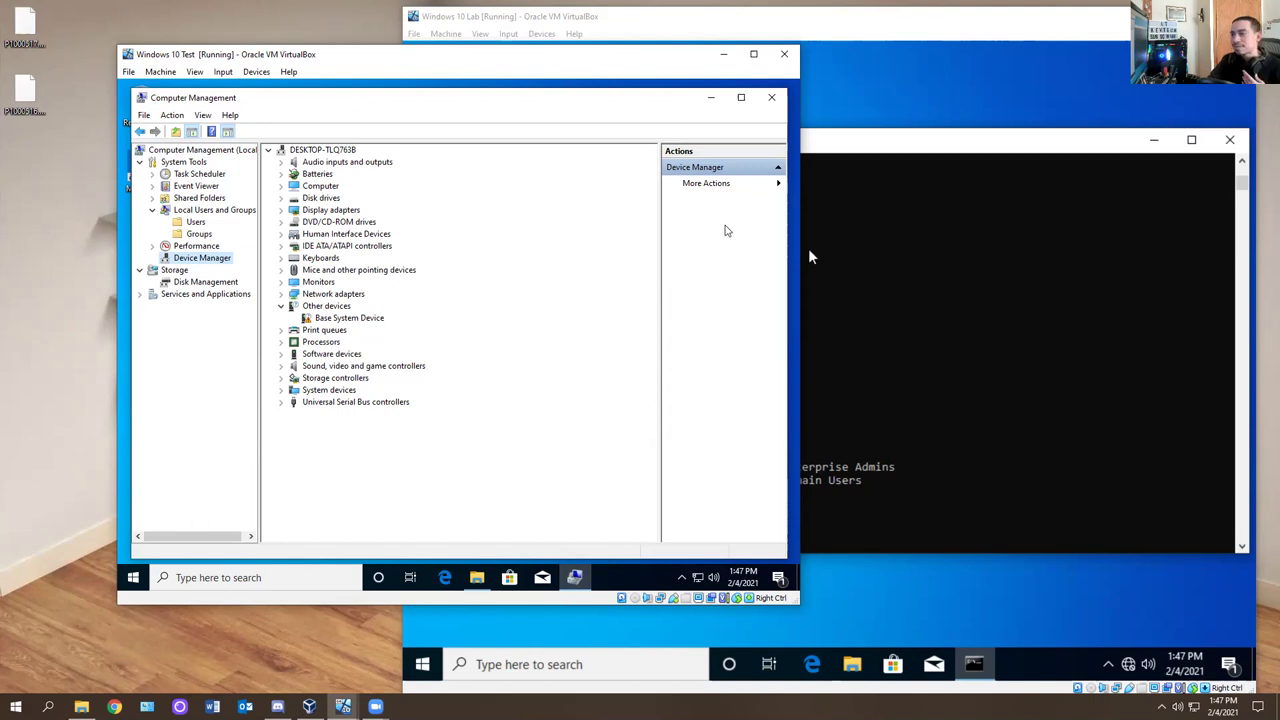
{"action": "left_click", "coordinate": [772, 95]}
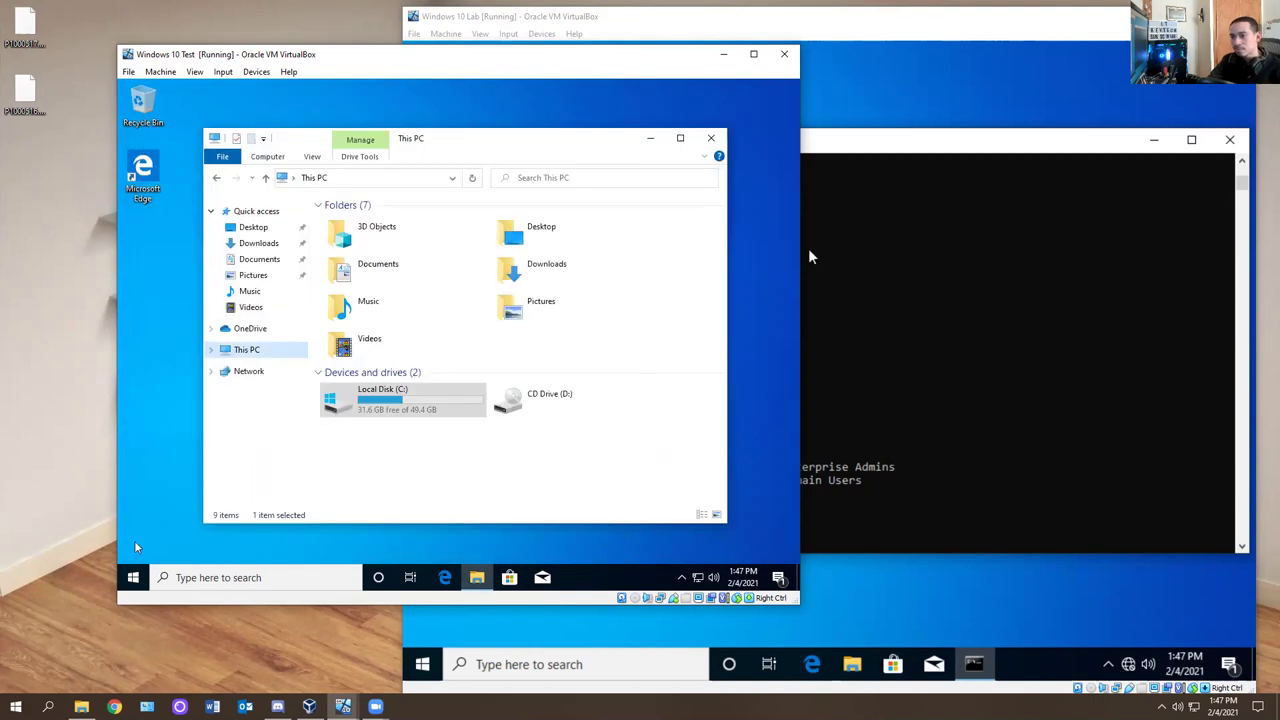
Search for the Services app in the test virtual machine and open it.
{"action": "left_click", "coordinate": [131, 582]}
{"action": "type", "text": "servic"}
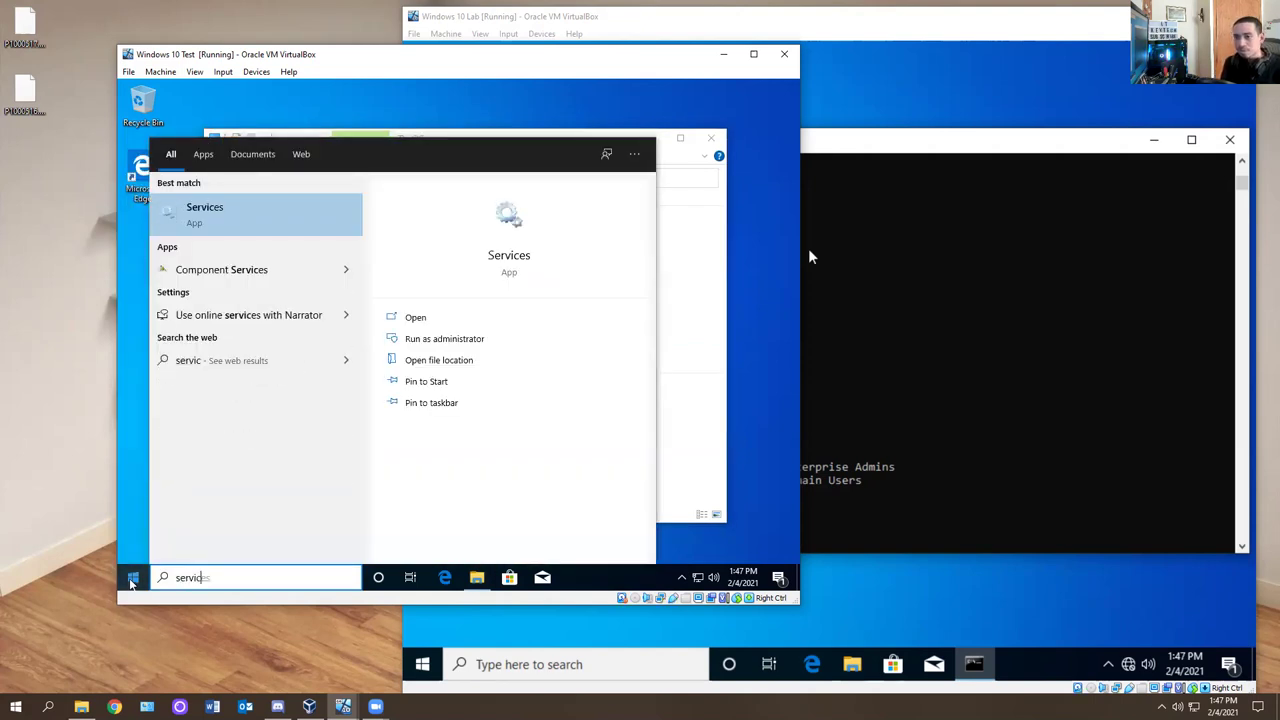
{"action": "key", "text": "Return"}
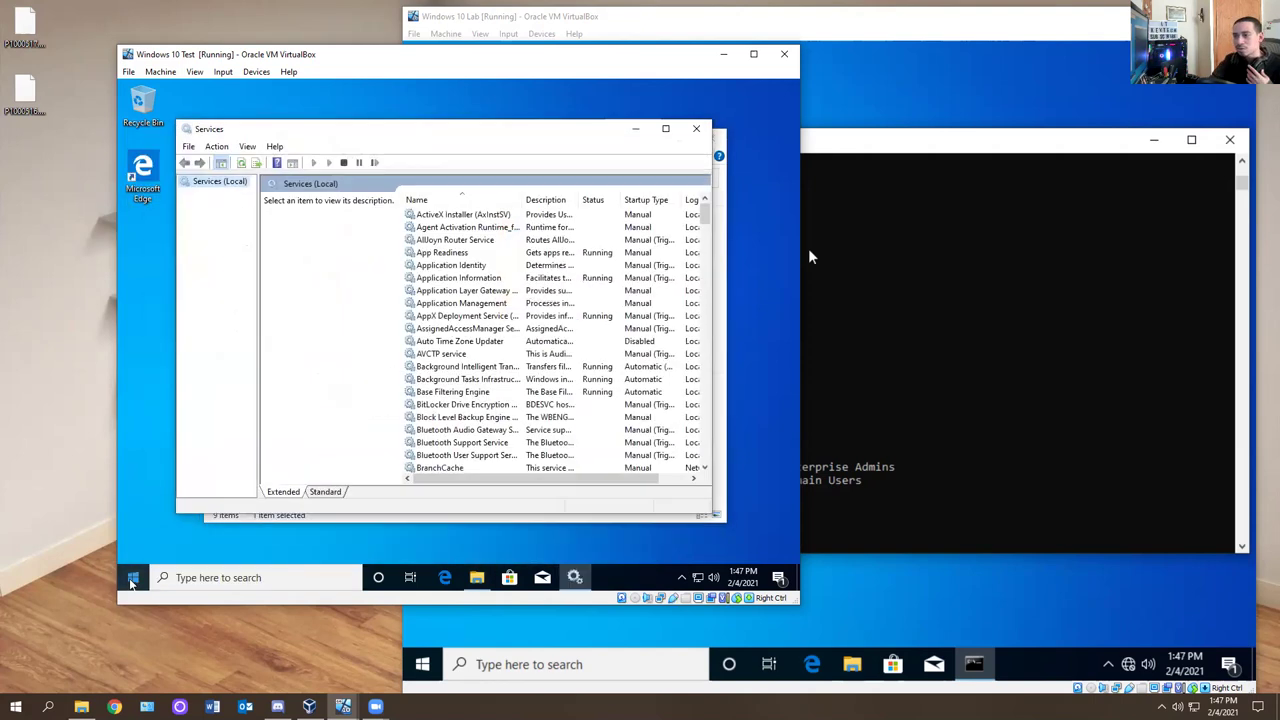
View the properties of the Windows Search service without changing them, and close Services and the This PC window.
{"action": "left_click", "coordinate": [458, 443]}
{"action": "key", "text": "w"}
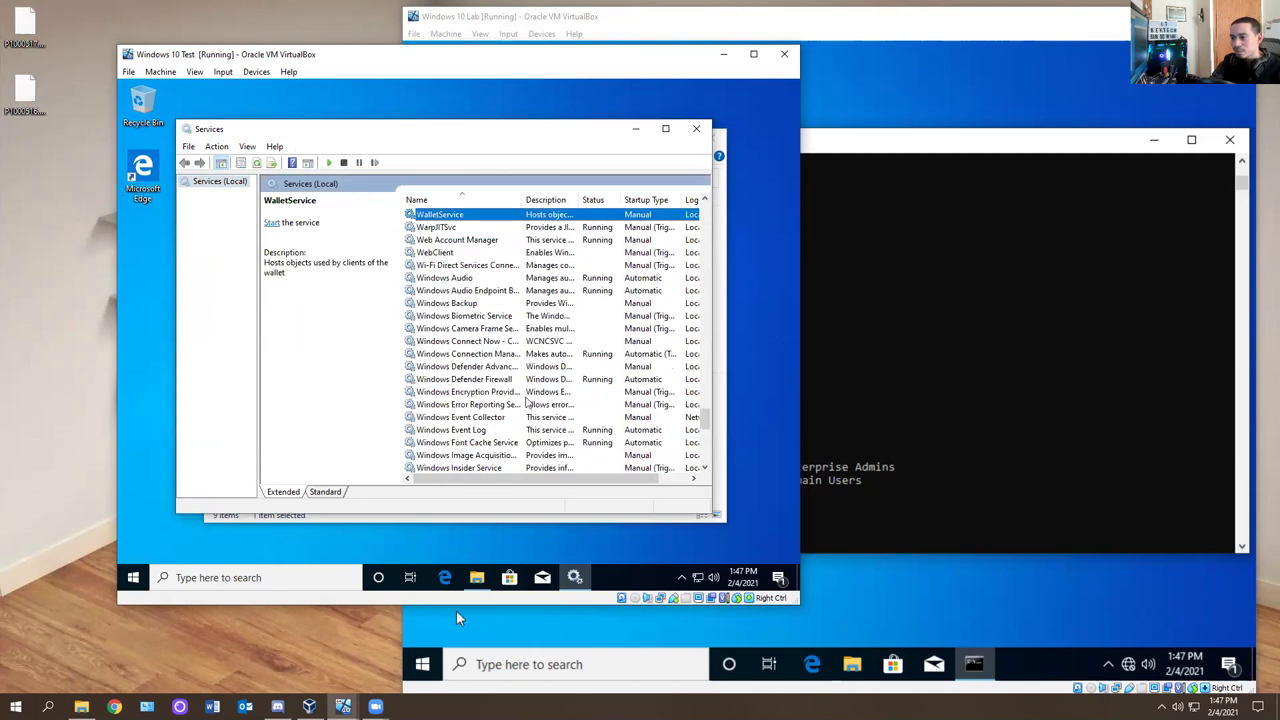
{"action": "scroll", "coordinate": [478, 326], "scroll_direction": "down", "scroll_amount": 3}
{"action": "scroll", "coordinate": [478, 326], "scroll_direction": "down", "scroll_amount": 4}
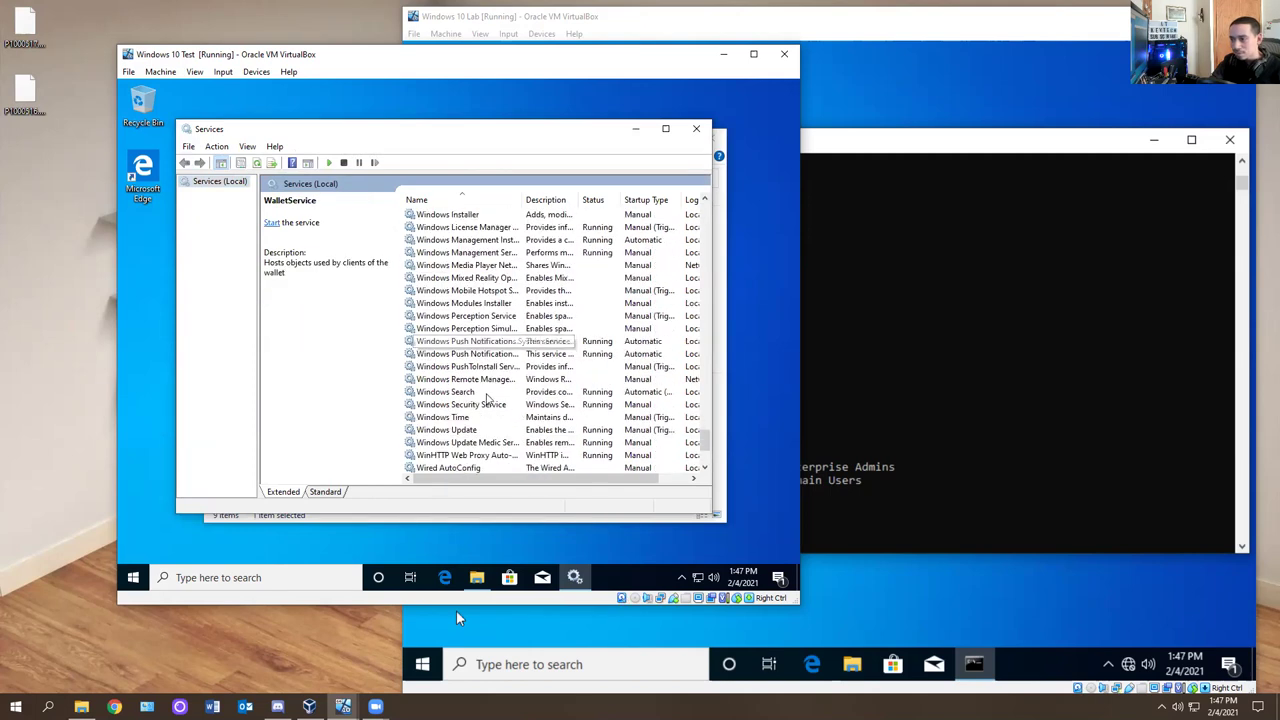
{"action": "double_click", "coordinate": [488, 392]}
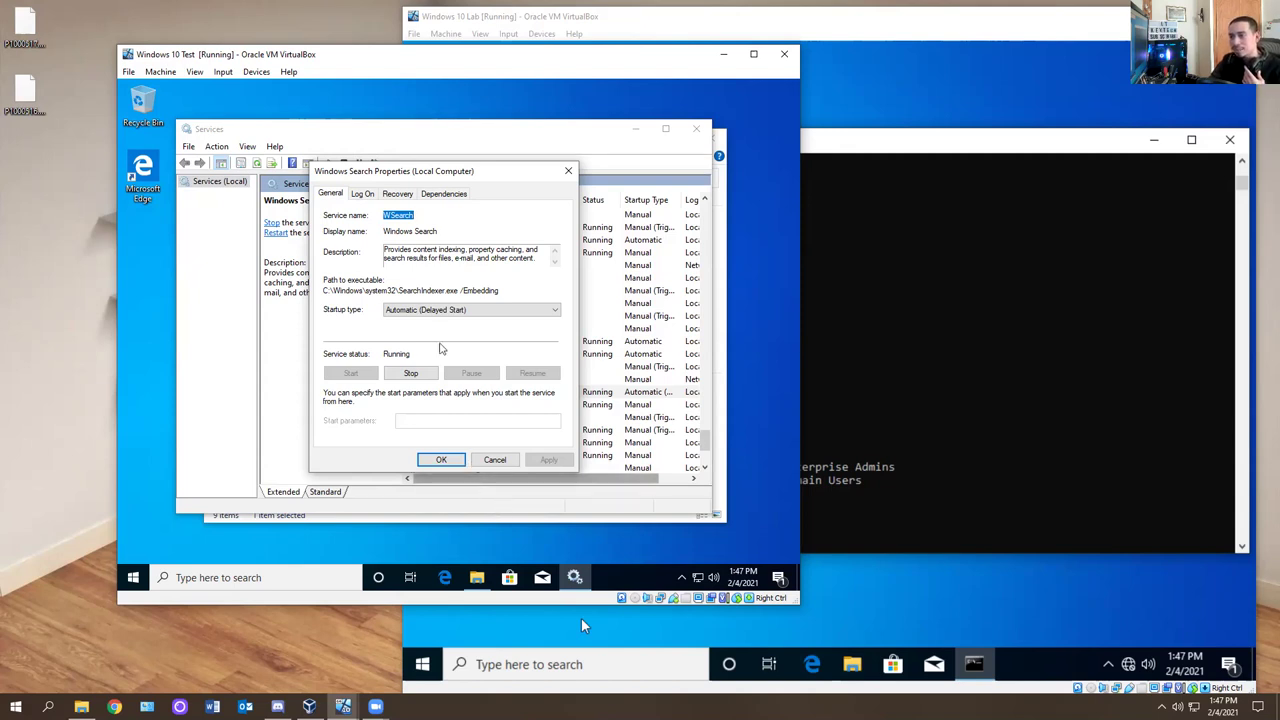
{"action": "left_click", "coordinate": [495, 461]}
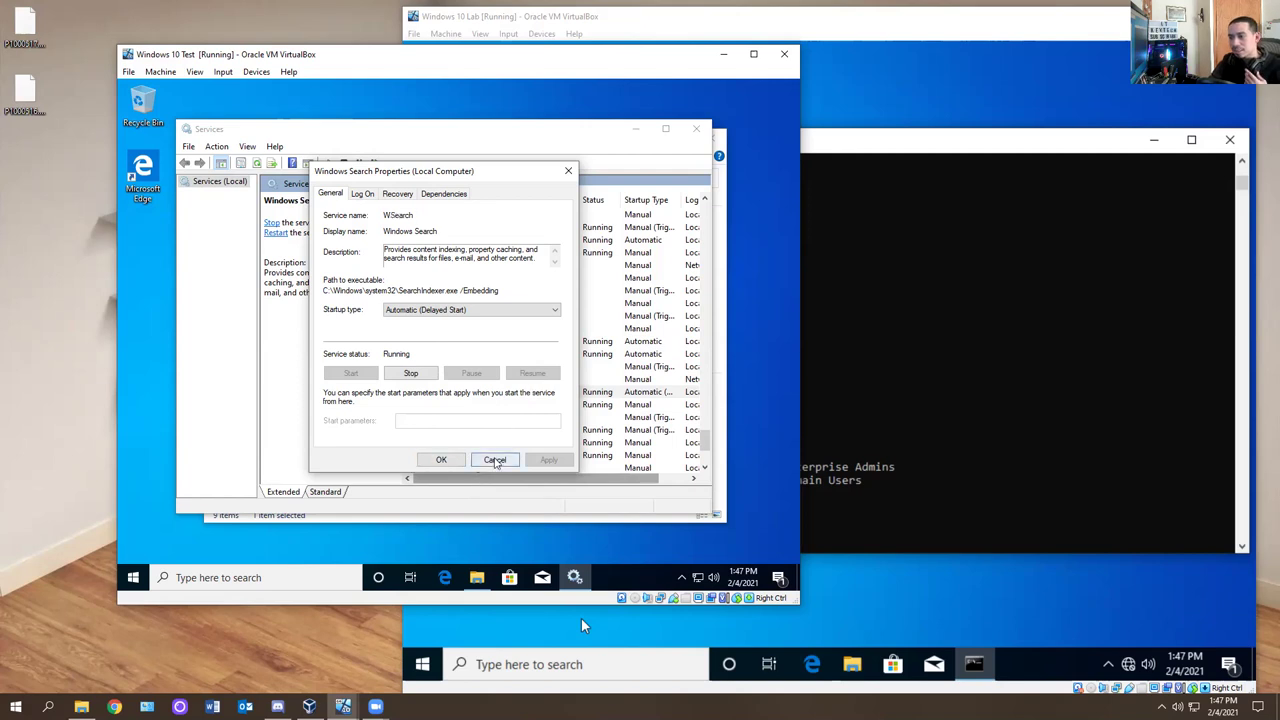
{"action": "left_click", "coordinate": [697, 130]}
{"action": "left_click", "coordinate": [699, 132]}
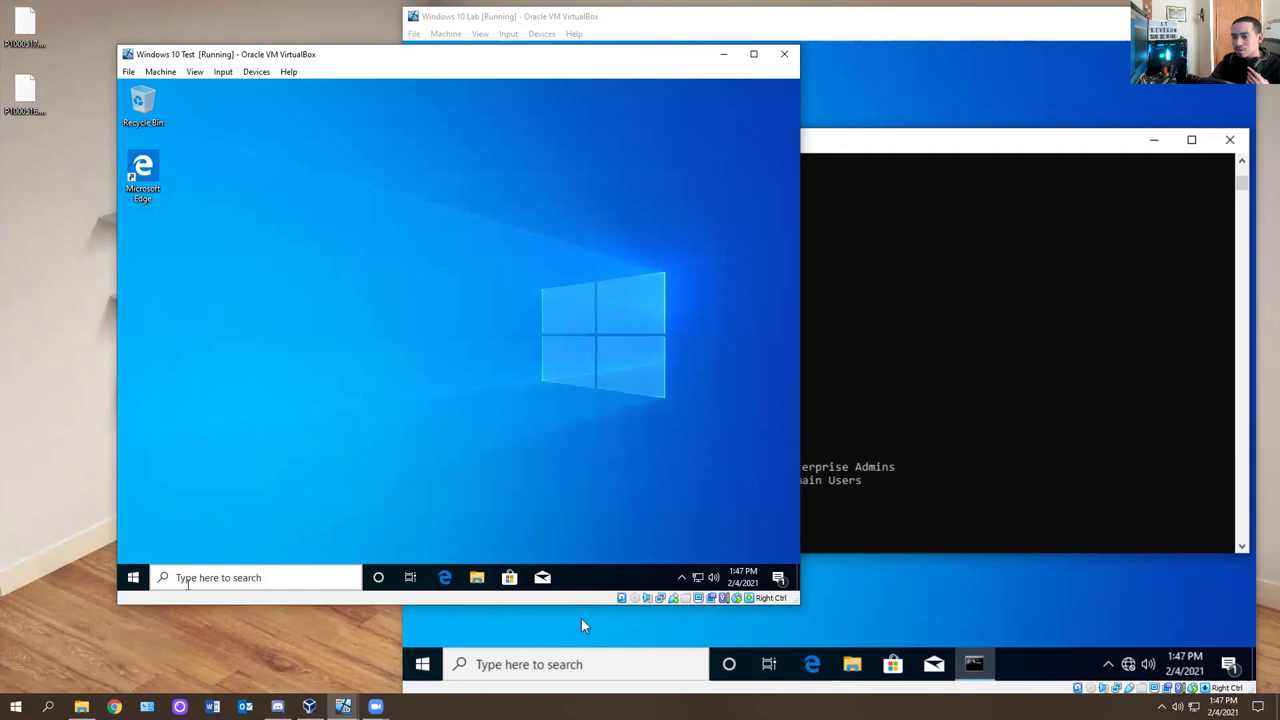
Open Devices and Printers from Control Panel and start adding a printer.
{"action": "left_click", "coordinate": [135, 578]}
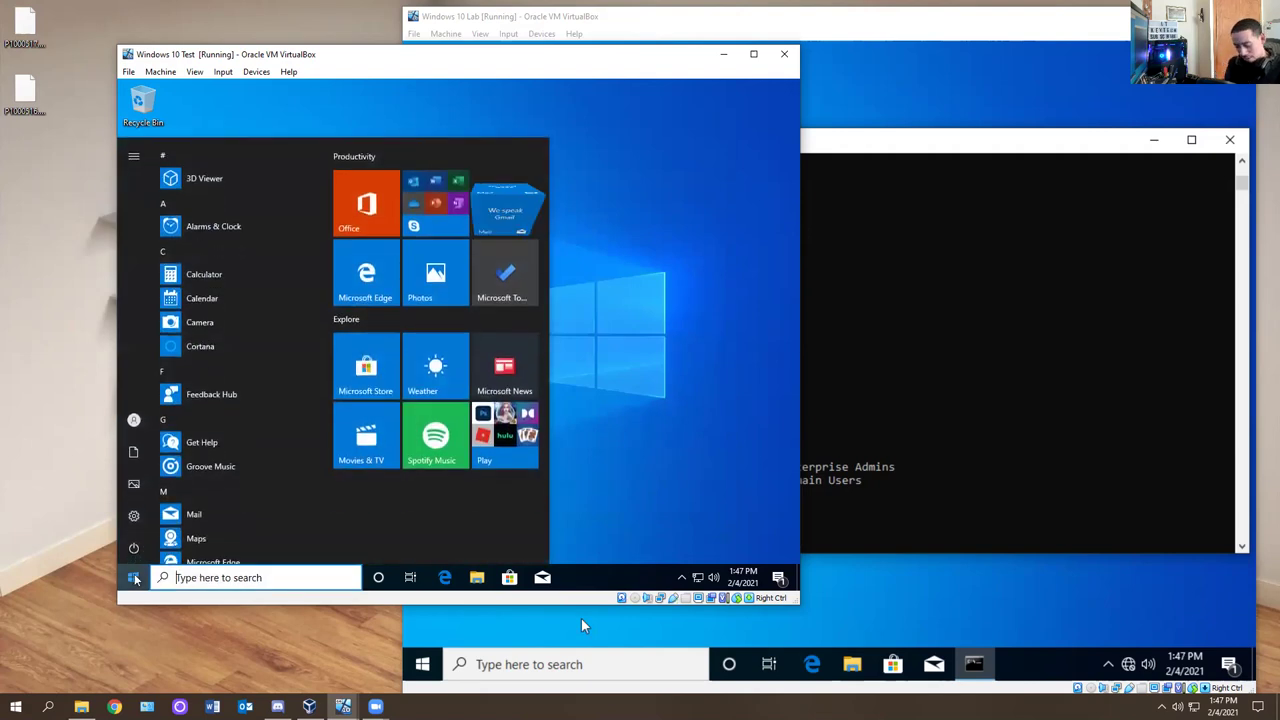
{"action": "type", "text": "control"}
{"action": "key", "text": "Return"}
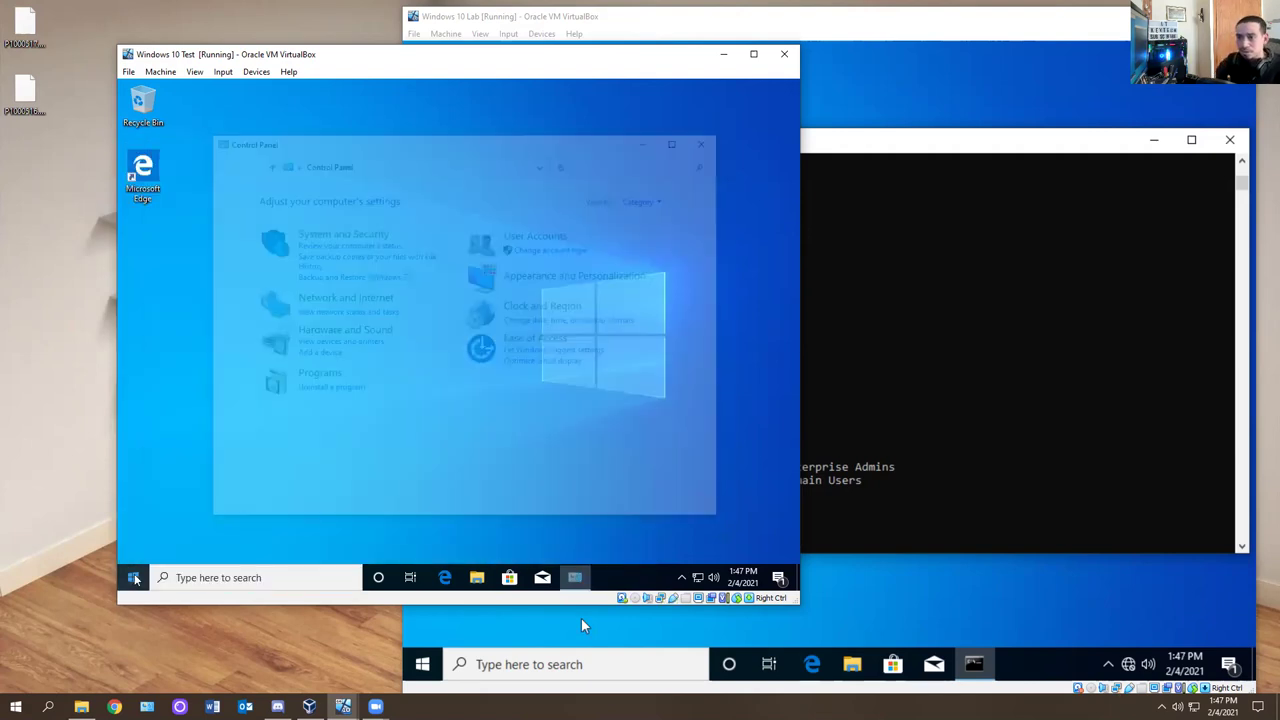
{"action": "left_click", "coordinate": [345, 342]}
{"action": "left_click", "coordinate": [303, 186]}
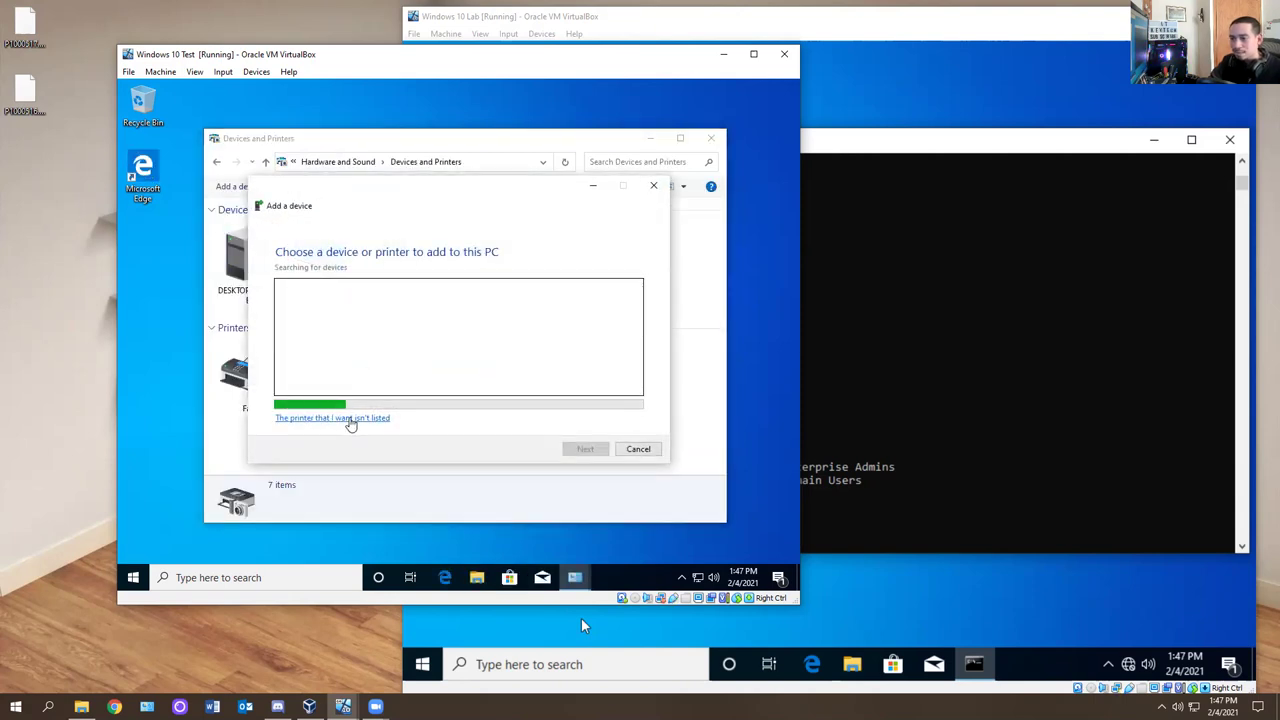
Choose to select an unlisted shared printer by name, browse the network for printers, and cancel browsing.
{"action": "left_click", "coordinate": [350, 419]}
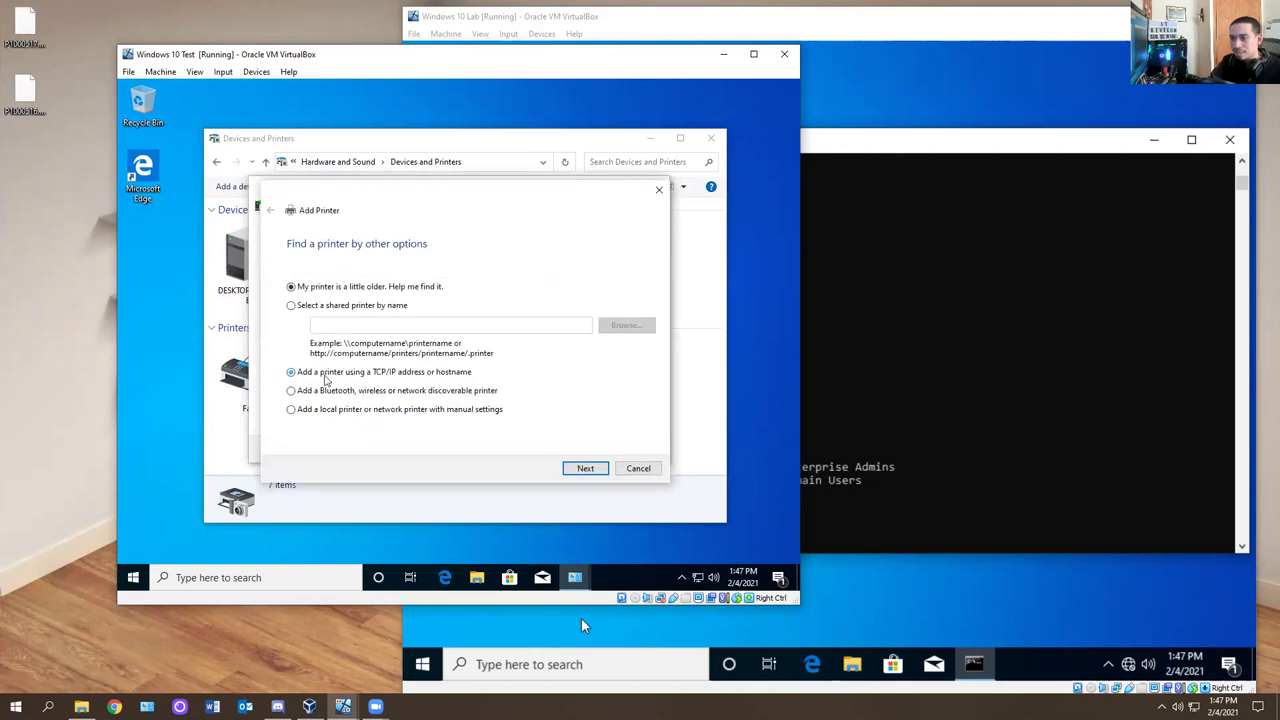
{"action": "left_click", "coordinate": [318, 306]}
{"action": "left_click", "coordinate": [625, 327]}
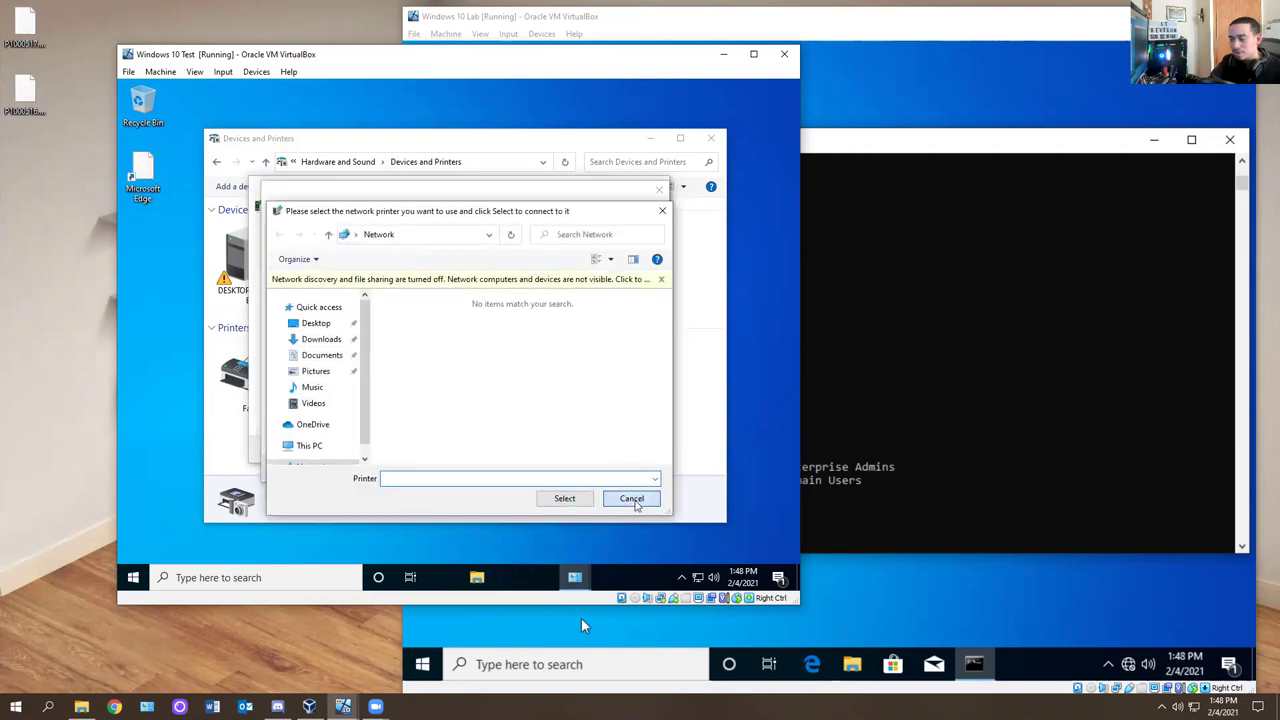
{"action": "left_click", "coordinate": [632, 500]}
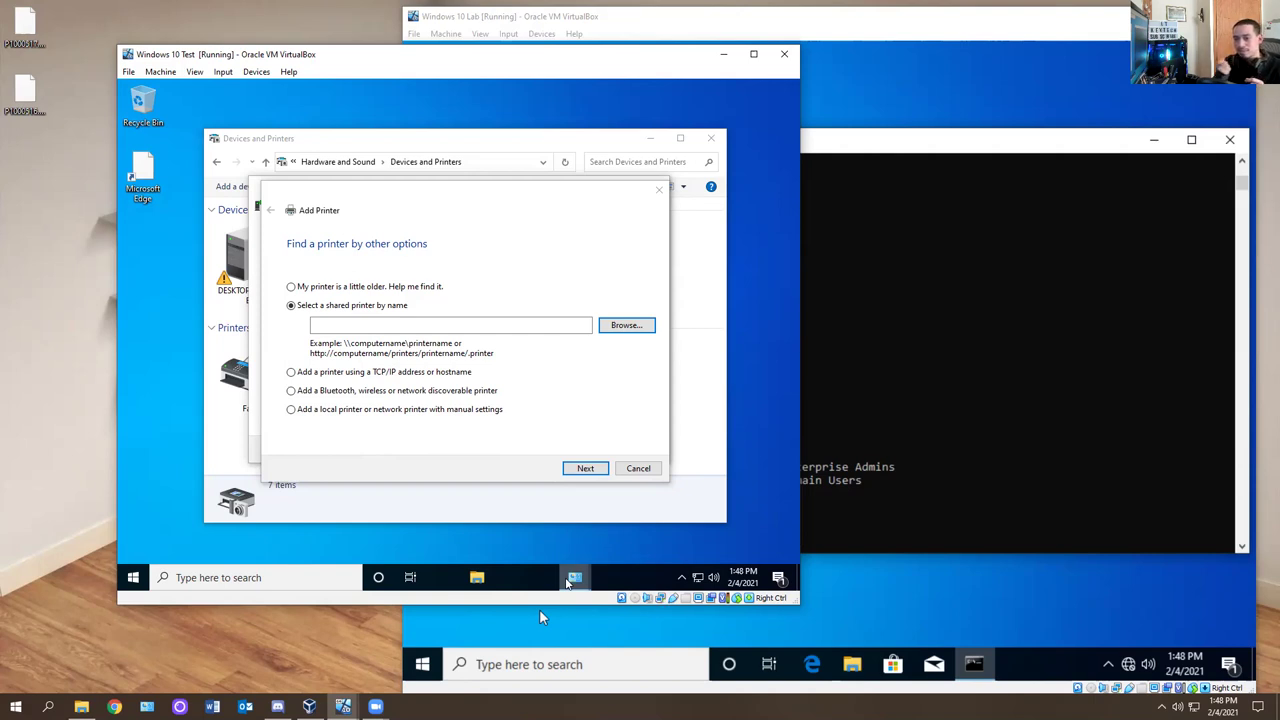
{"action": "left_click", "coordinate": [567, 579]}
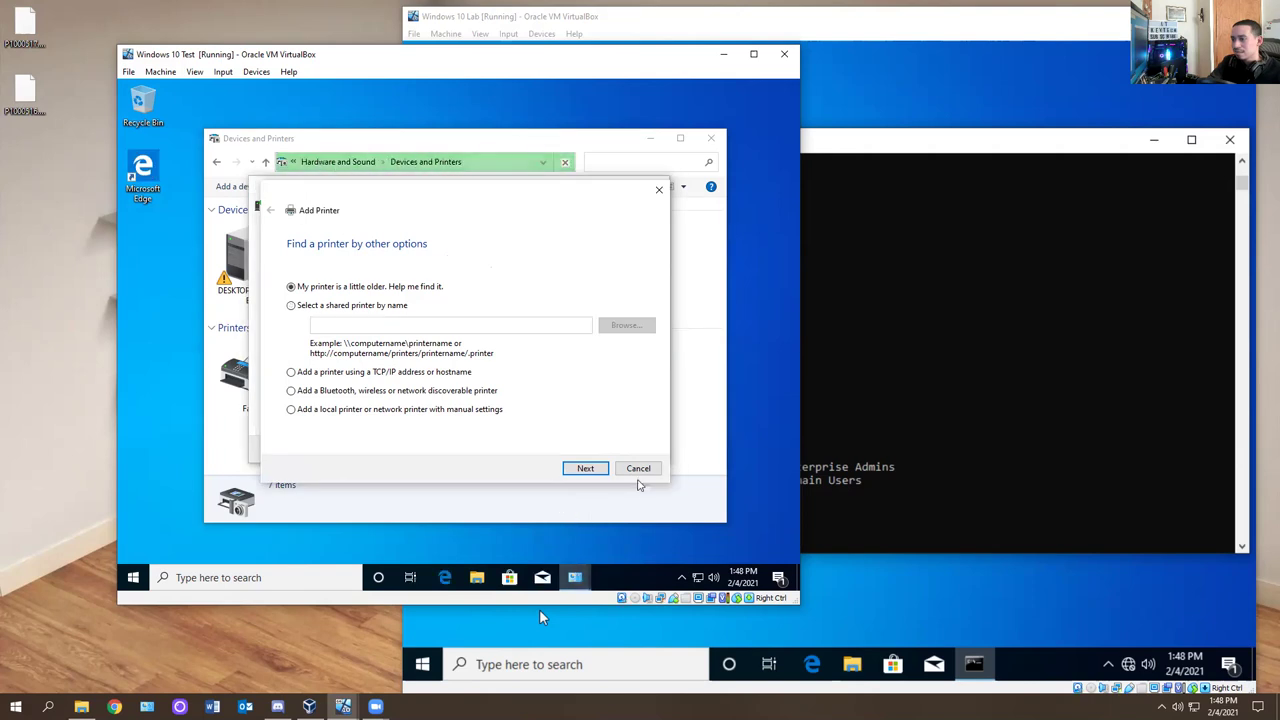
View the page for adding a printer by TCP/IP address or hostname, cancel adding it, and close Devices and Printers.
{"action": "left_click", "coordinate": [374, 375]}
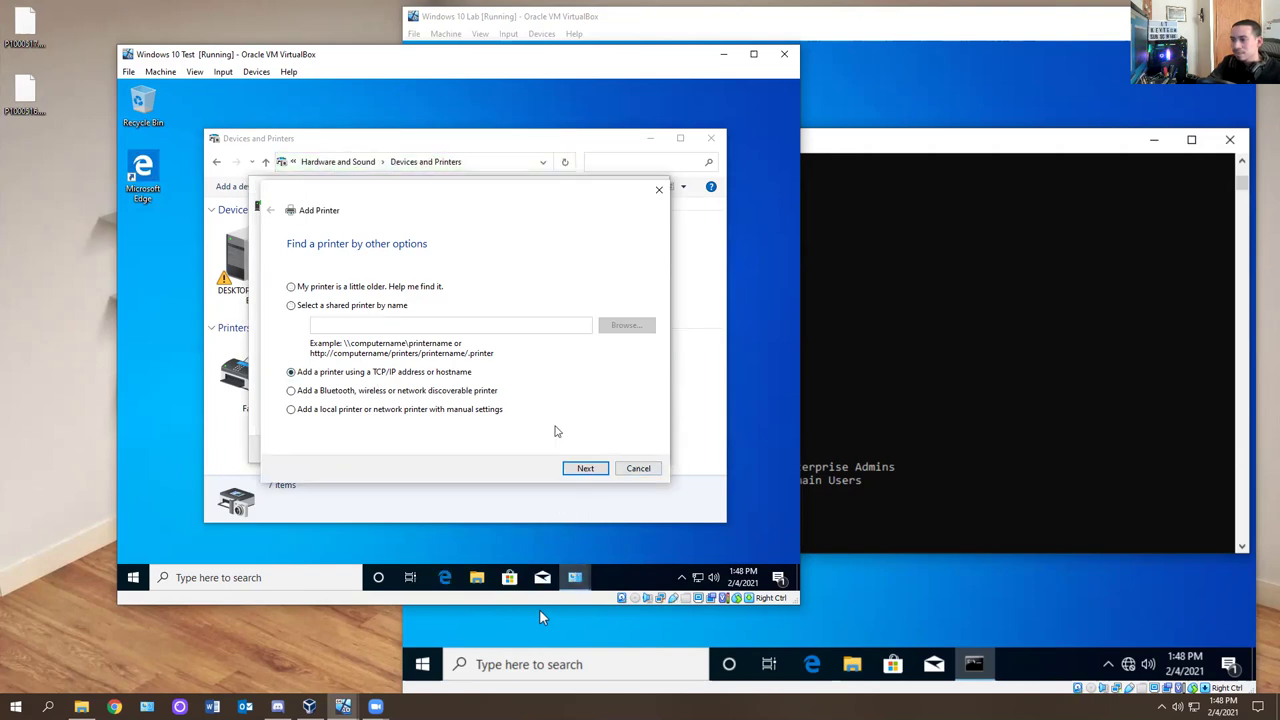
{"action": "left_click", "coordinate": [585, 468]}
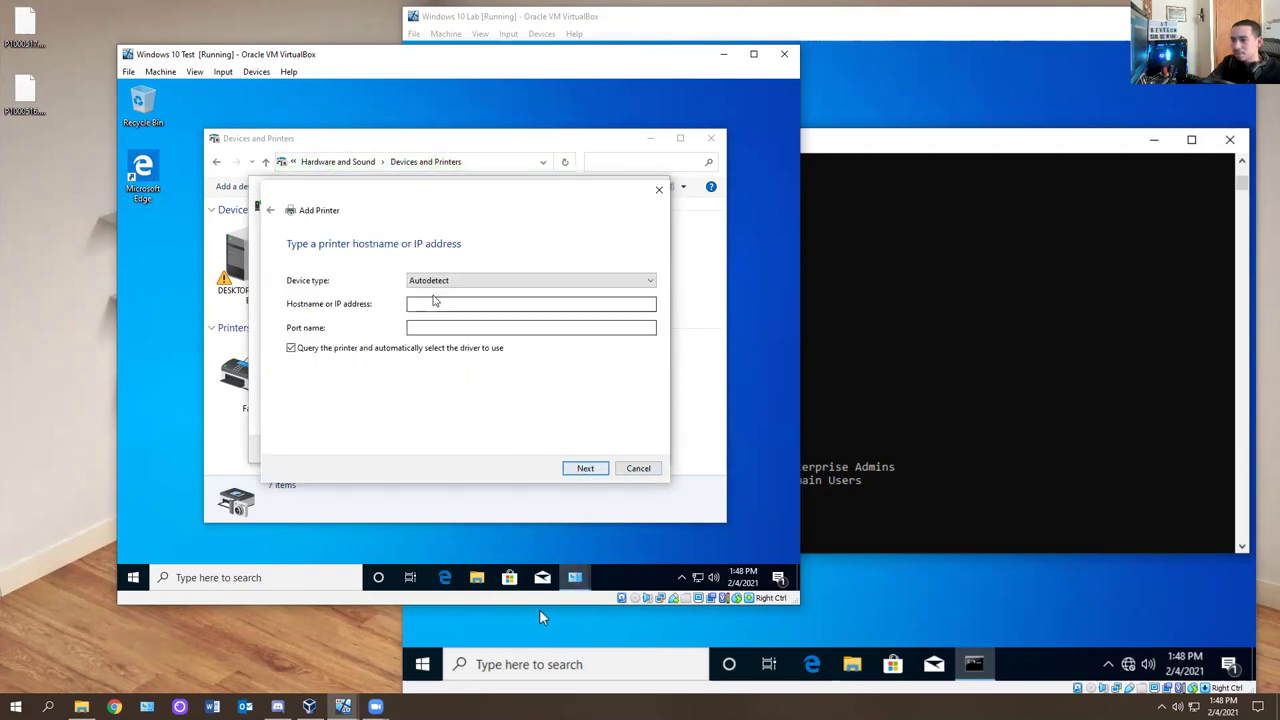
{"action": "left_click", "coordinate": [640, 468]}
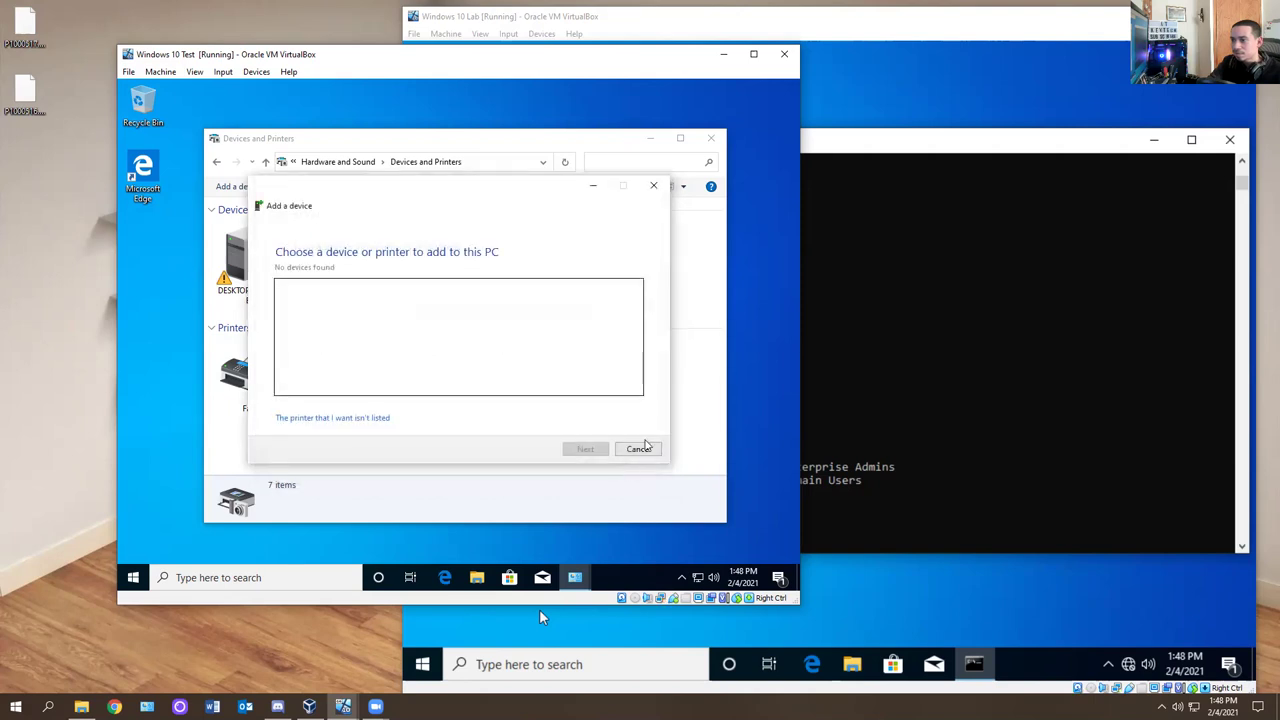
{"action": "left_click", "coordinate": [640, 449]}
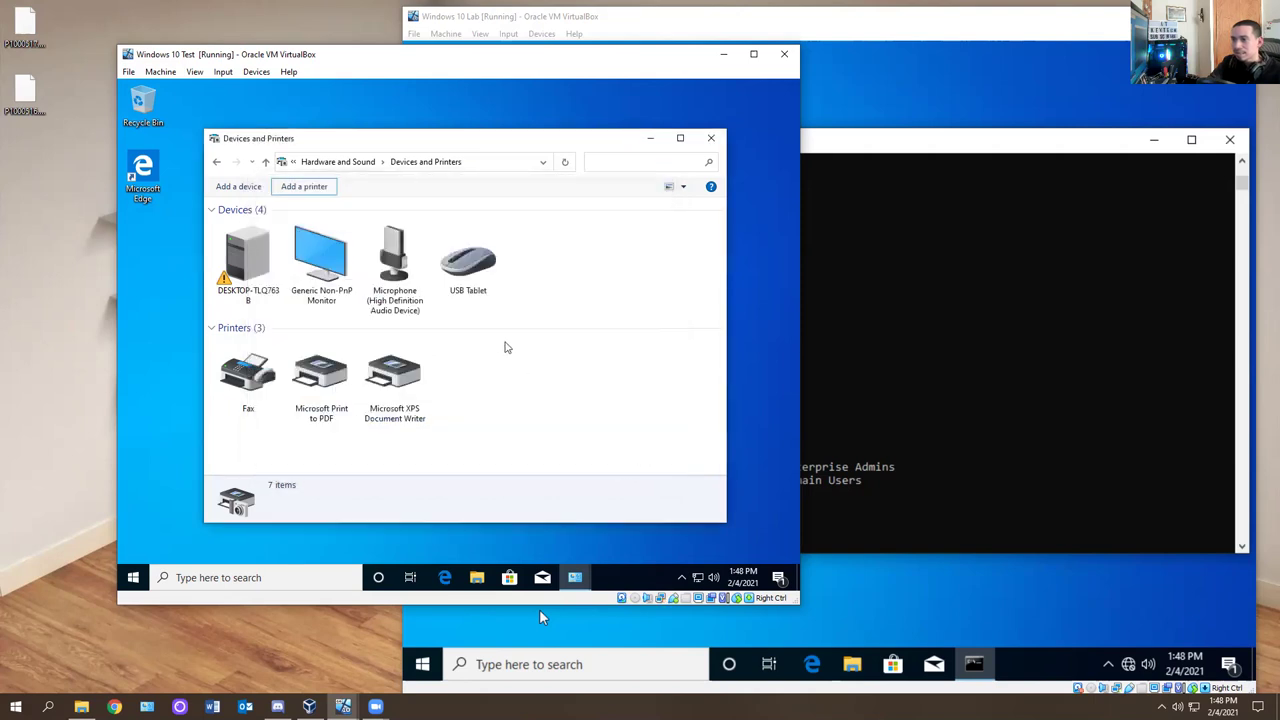
{"action": "left_click", "coordinate": [714, 142]}
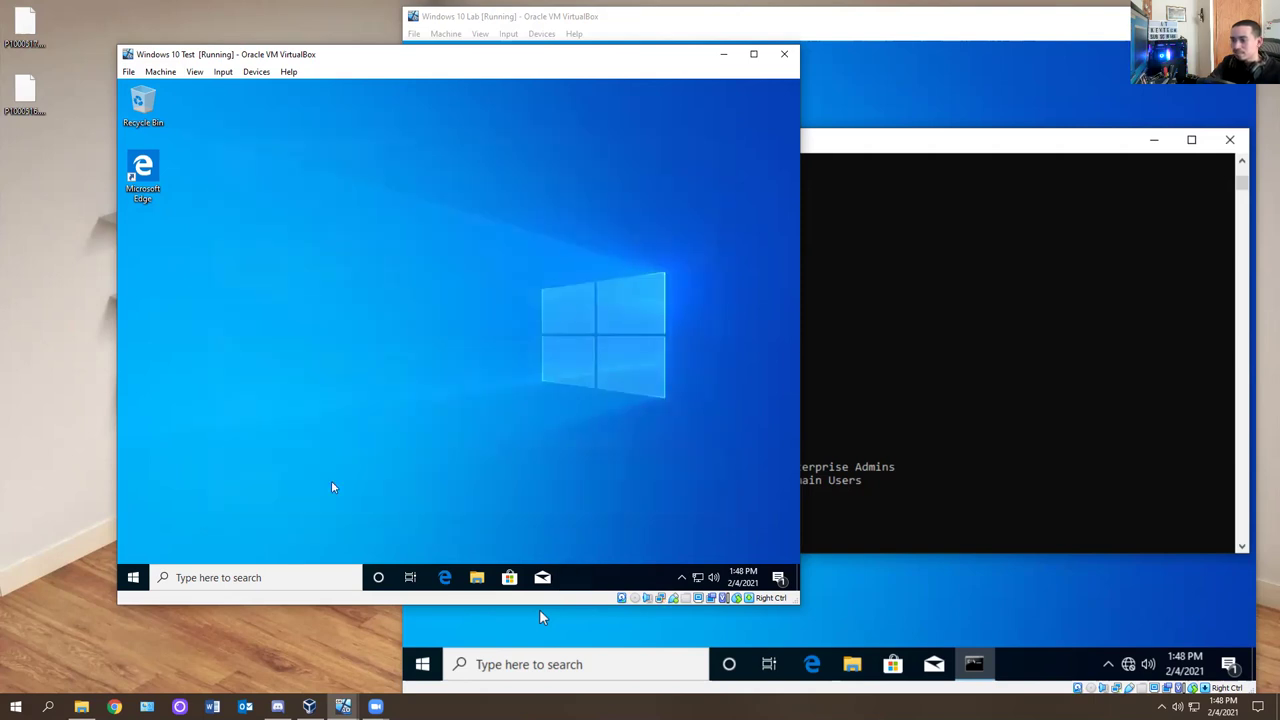
{"action": "left_click", "coordinate": [133, 577]}
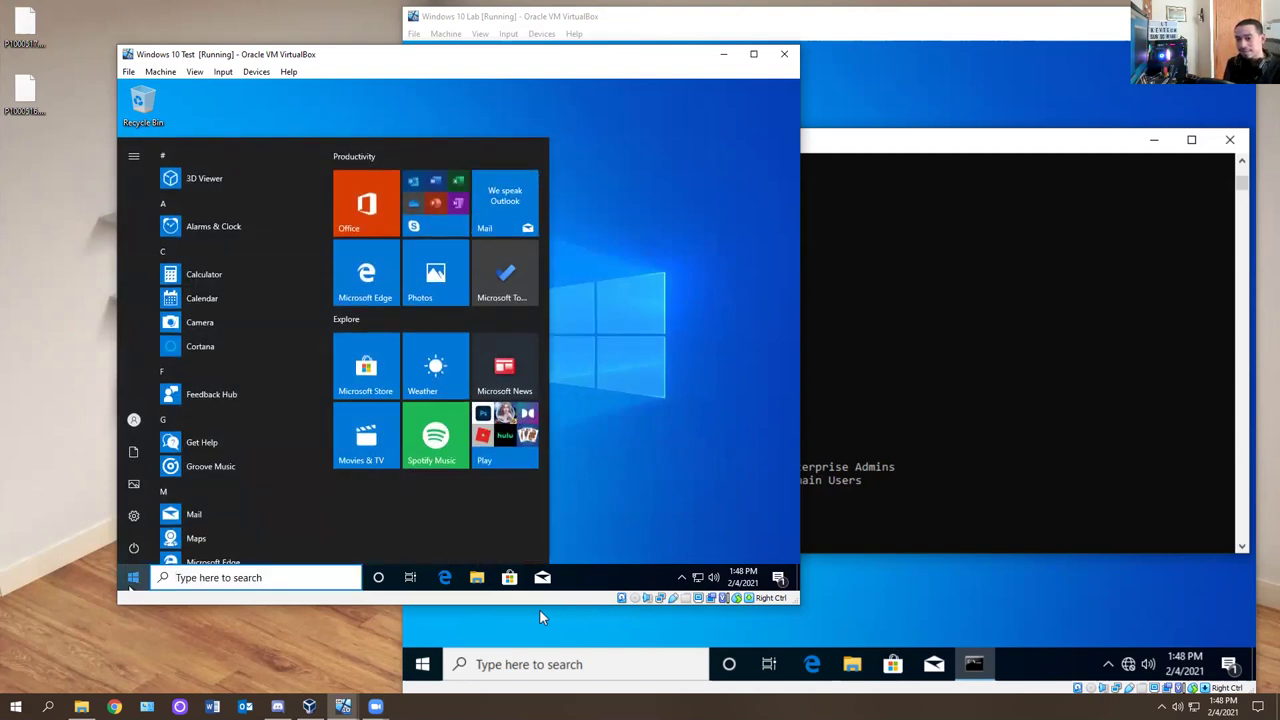
{"action": "type", "text": "voice sett"}
{"action": "key", "text": "BackSpace"}
{"action": "key", "text": "BackSpace"}
{"action": "key", "text": "BackSpace"}
{"action": "key", "text": "BackSpace"}
{"action": "key", "text": "BackSpace"}
{"action": "key", "text": "BackSpace"}
{"action": "key", "text": "BackSpace"}
{"action": "key", "text": "BackSpace"}
{"action": "key", "text": "BackSpace"}
{"action": "key", "text": "BackSpace"}
Search for "microphone" and open the Microphone privacy settings.
{"action": "type", "text": "micrt"}
{"action": "key", "text": "BackSpace"}
{"action": "type", "text": "rp"}
{"action": "key", "text": "BackSpace"}
{"action": "key", "text": "BackSpace"}
{"action": "type", "text": "ophone"}
{"action": "key", "text": "Down"}
{"action": "key", "text": "Return"}
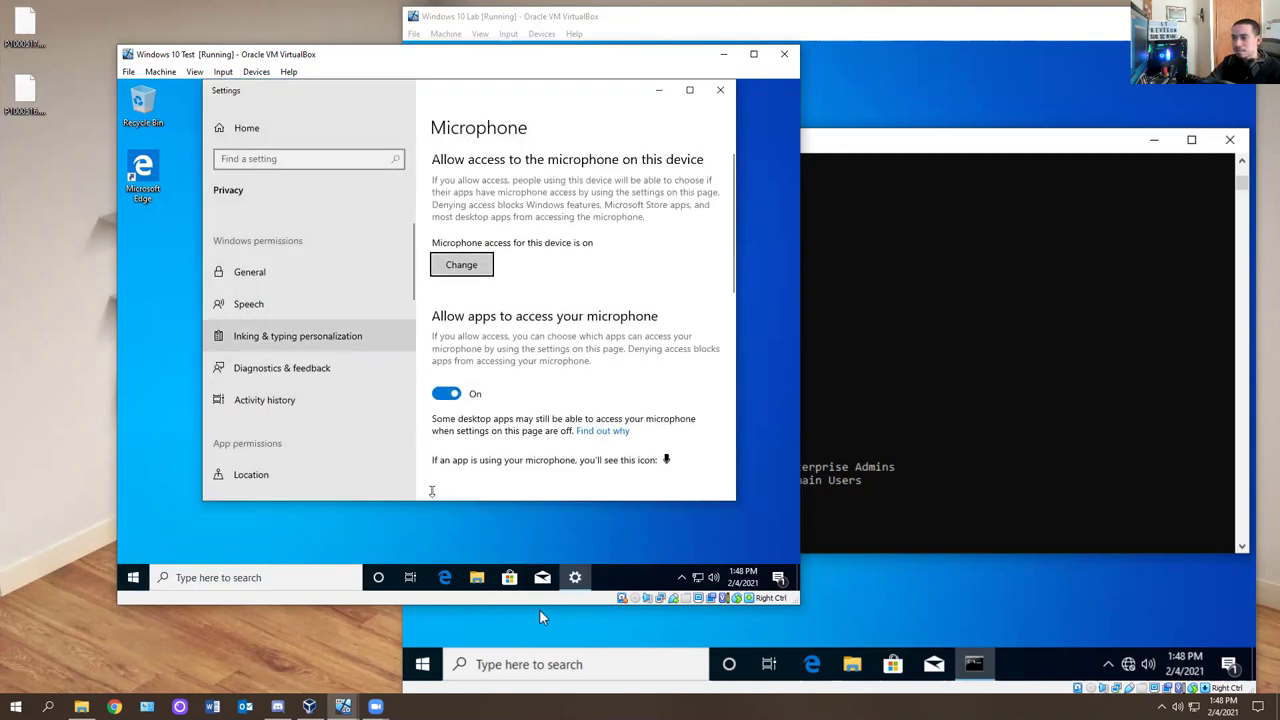
Examine the Camera privacy permissions, including desktop app access, and close Settings.
{"action": "scroll", "coordinate": [431, 331], "scroll_direction": "down", "scroll_amount": 2}
{"action": "scroll", "coordinate": [339, 371], "scroll_direction": "down", "scroll_amount": 1}
{"action": "left_click", "coordinate": [275, 334]}
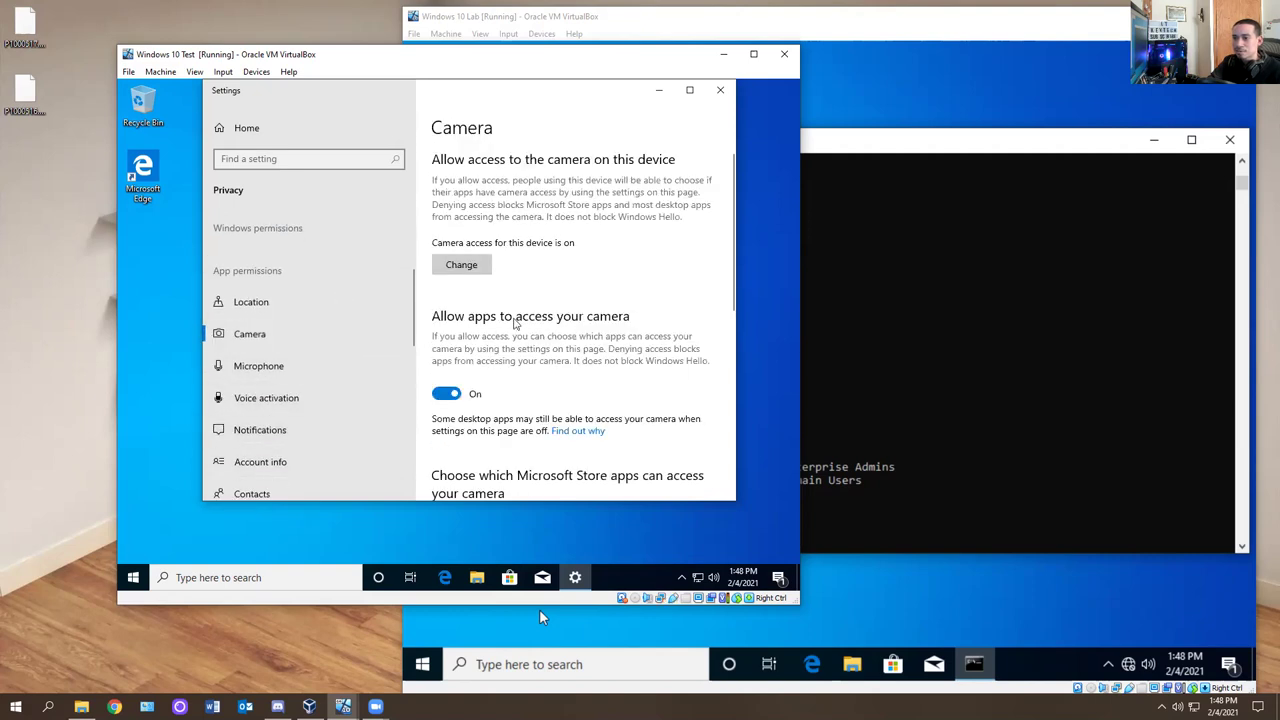
{"action": "scroll", "coordinate": [520, 378], "scroll_direction": "down", "scroll_amount": 8}
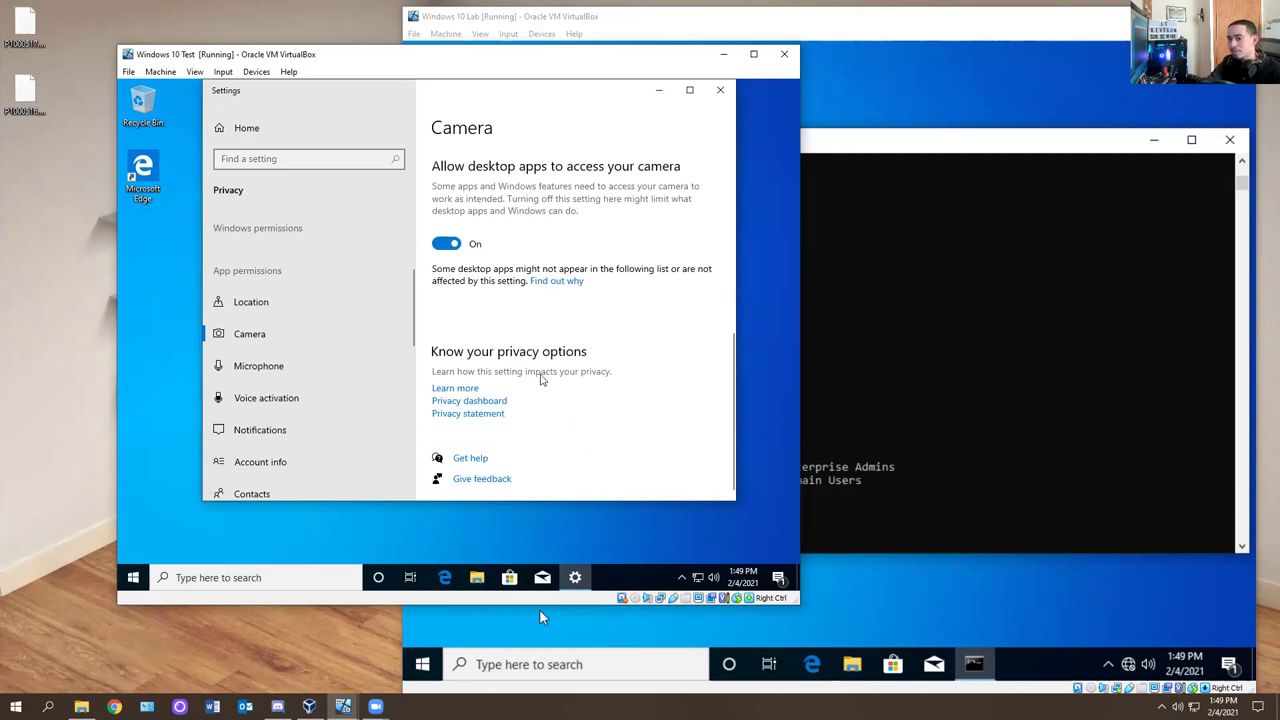
{"action": "scroll", "coordinate": [535, 360], "scroll_direction": "up", "scroll_amount": 1}
{"action": "scroll", "coordinate": [530, 353], "scroll_direction": "down", "scroll_amount": 1}
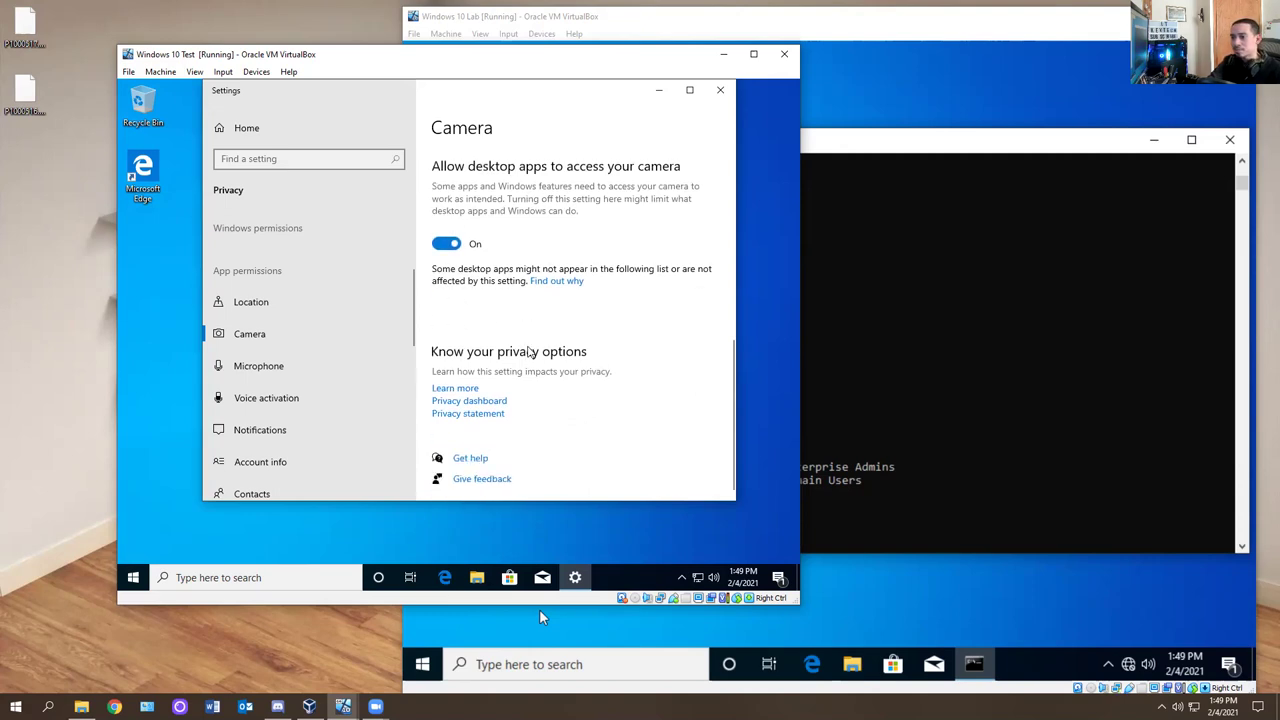
{"action": "left_click", "coordinate": [720, 91]}
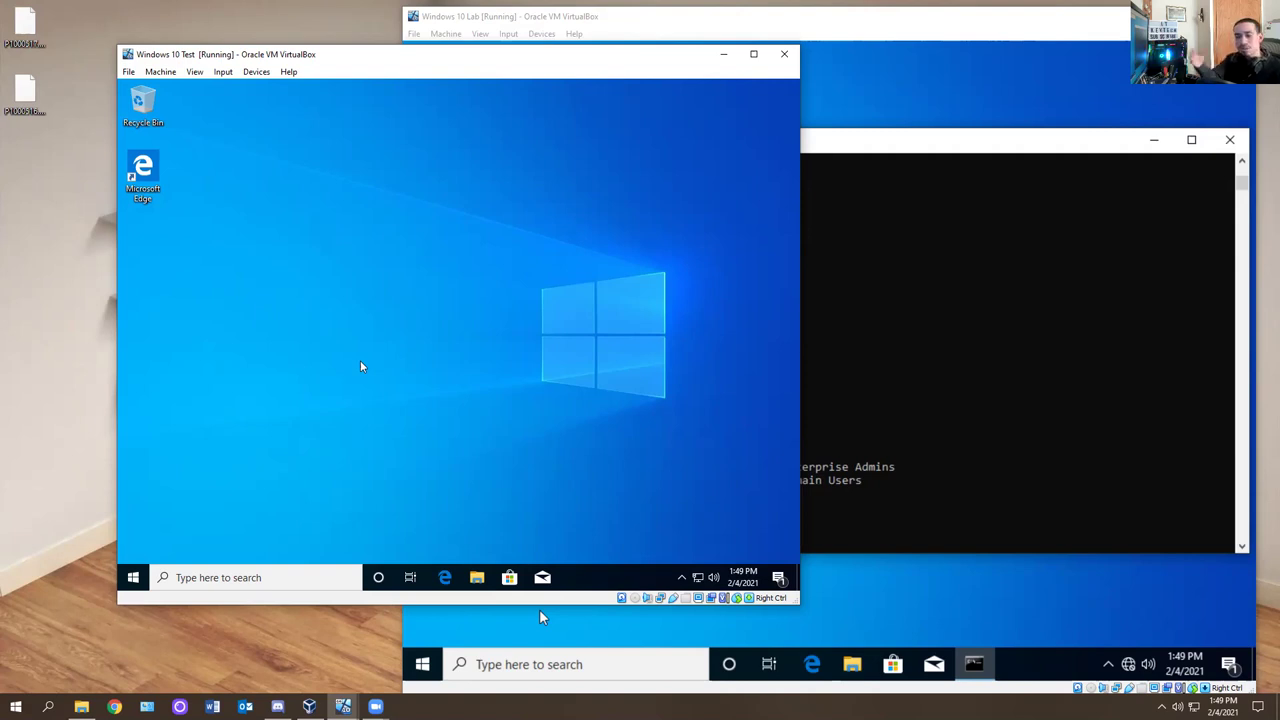
View the speaker's sound options in the test virtual machine and dismiss them.
{"action": "right_click", "coordinate": [704, 571]}
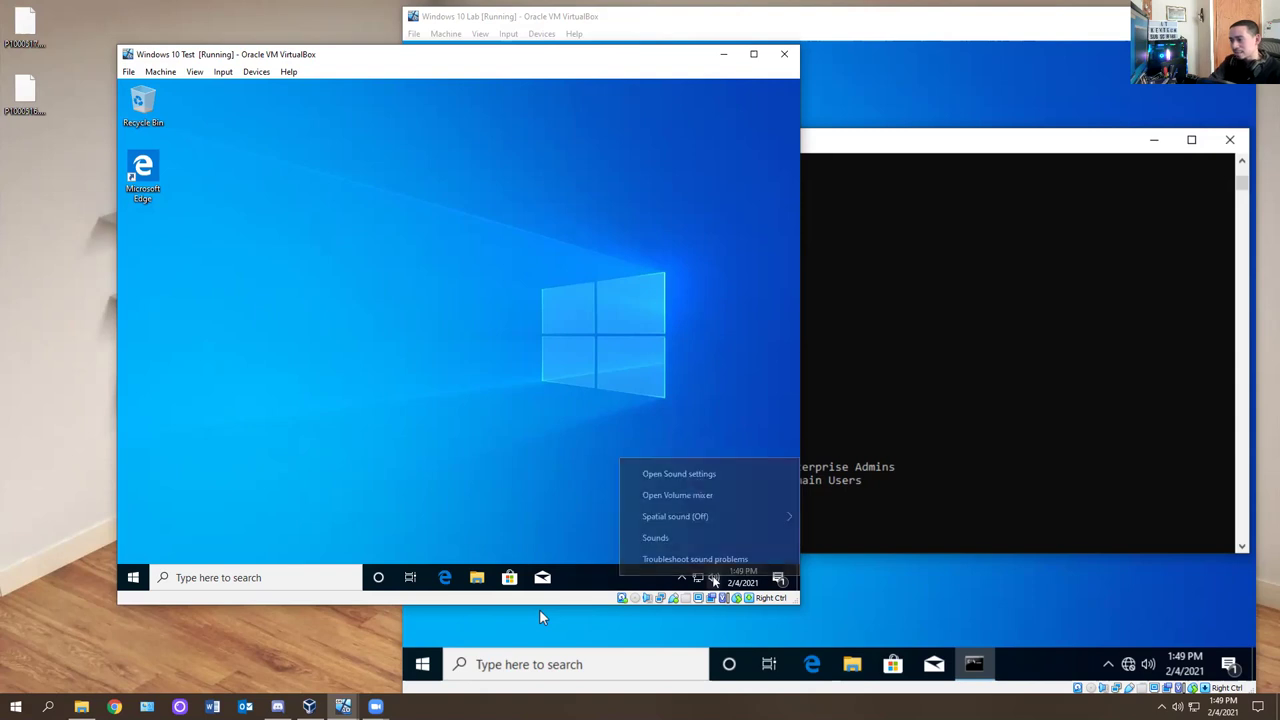
{"action": "left_click", "coordinate": [590, 505]}
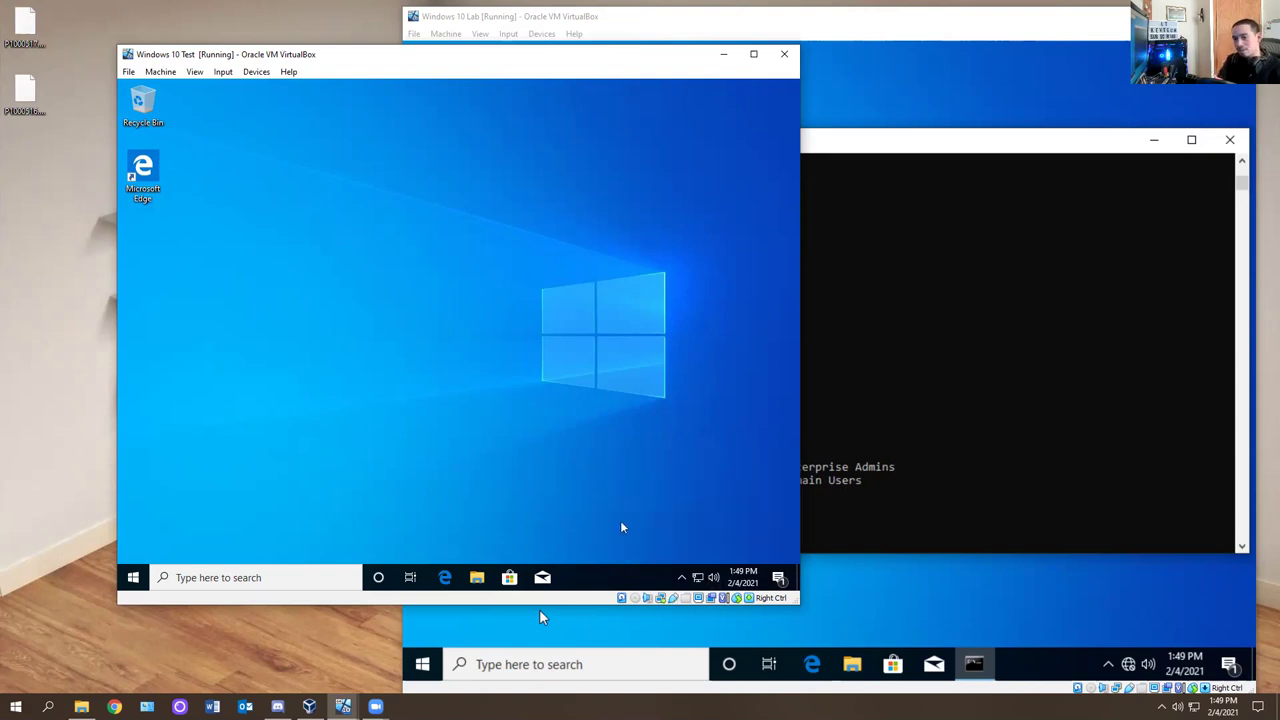